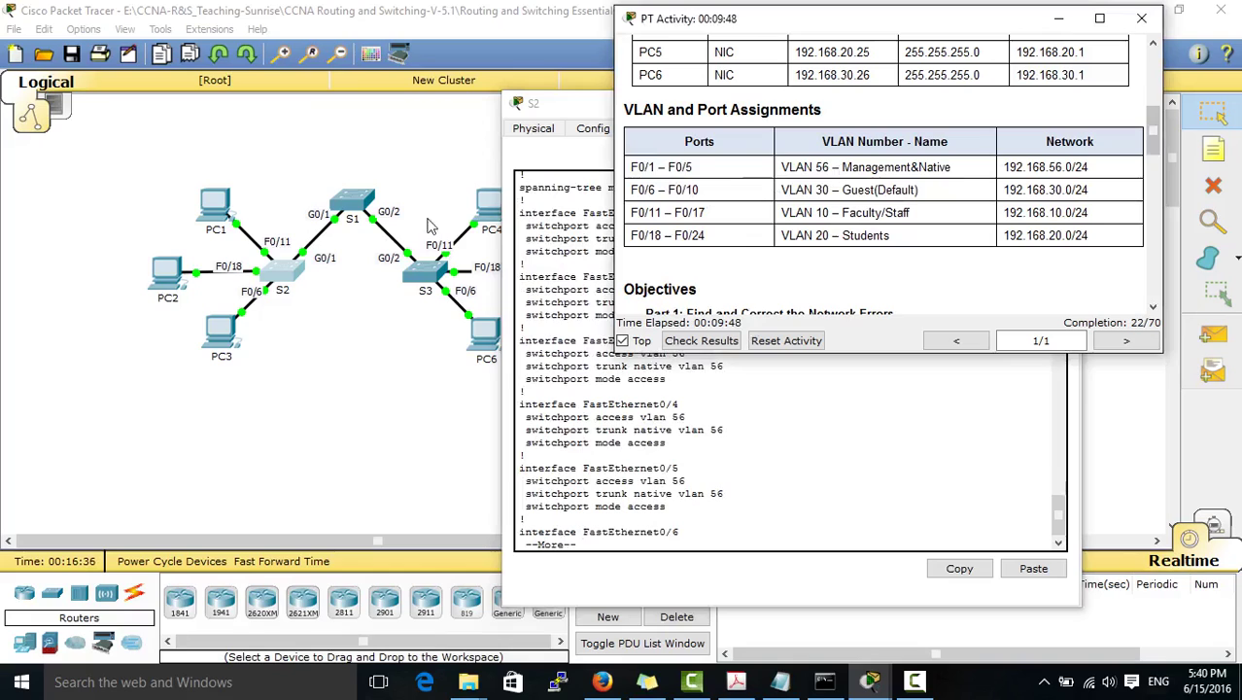
# Check the VLAN settings of ports F0/1–F0/5 in S2's running configuration against the VLAN and Port Assignments table
pyautogui.click(713, 457)
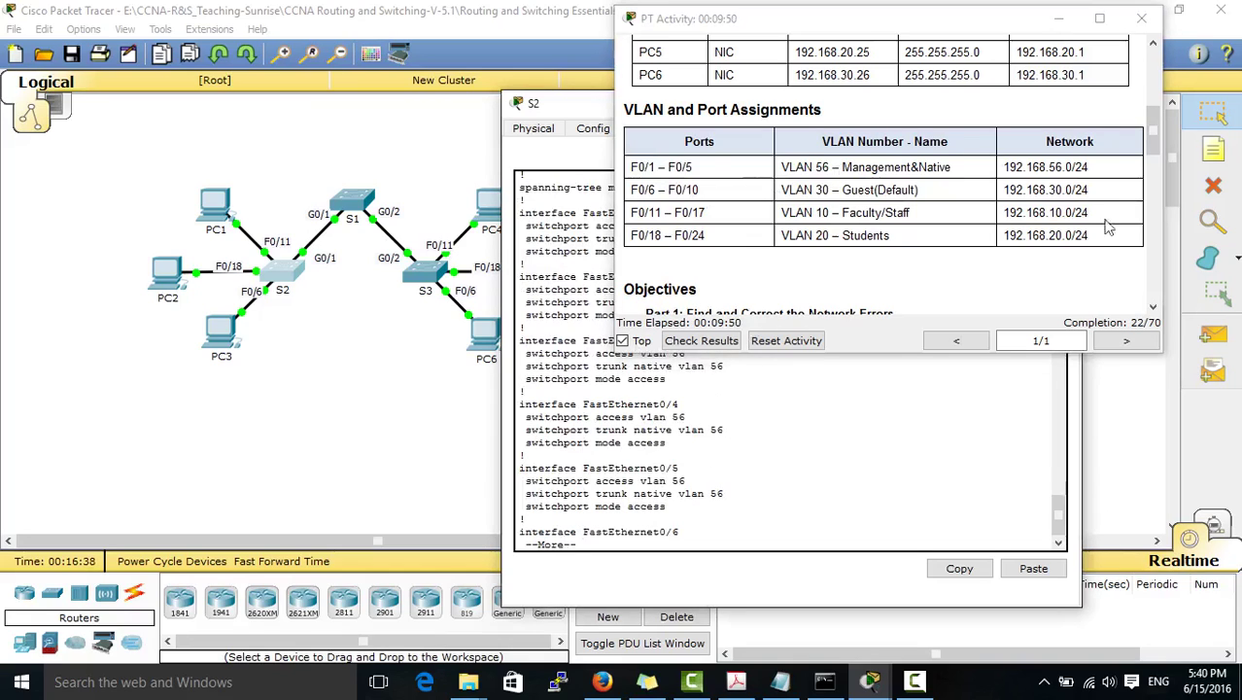
pyautogui.click(741, 408)
pyautogui.scroll(6, 737, 464)
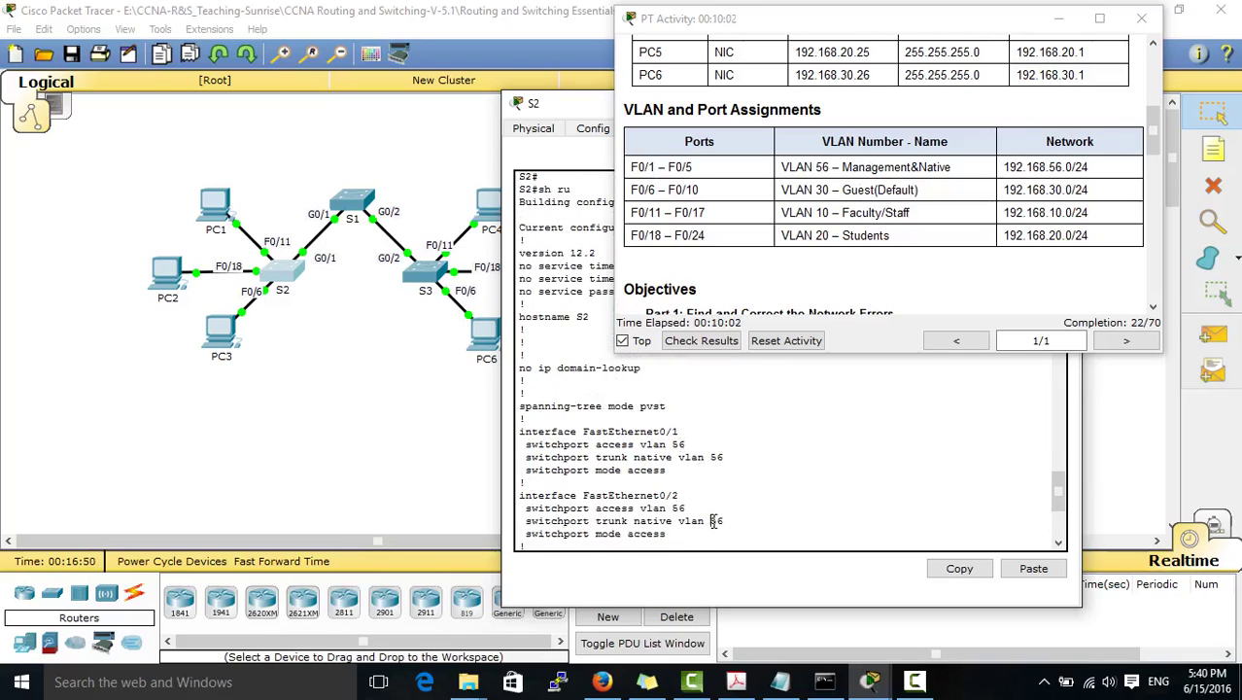
pyautogui.scroll(-3, 713, 521)
pyautogui.scroll(-3, 692, 477)
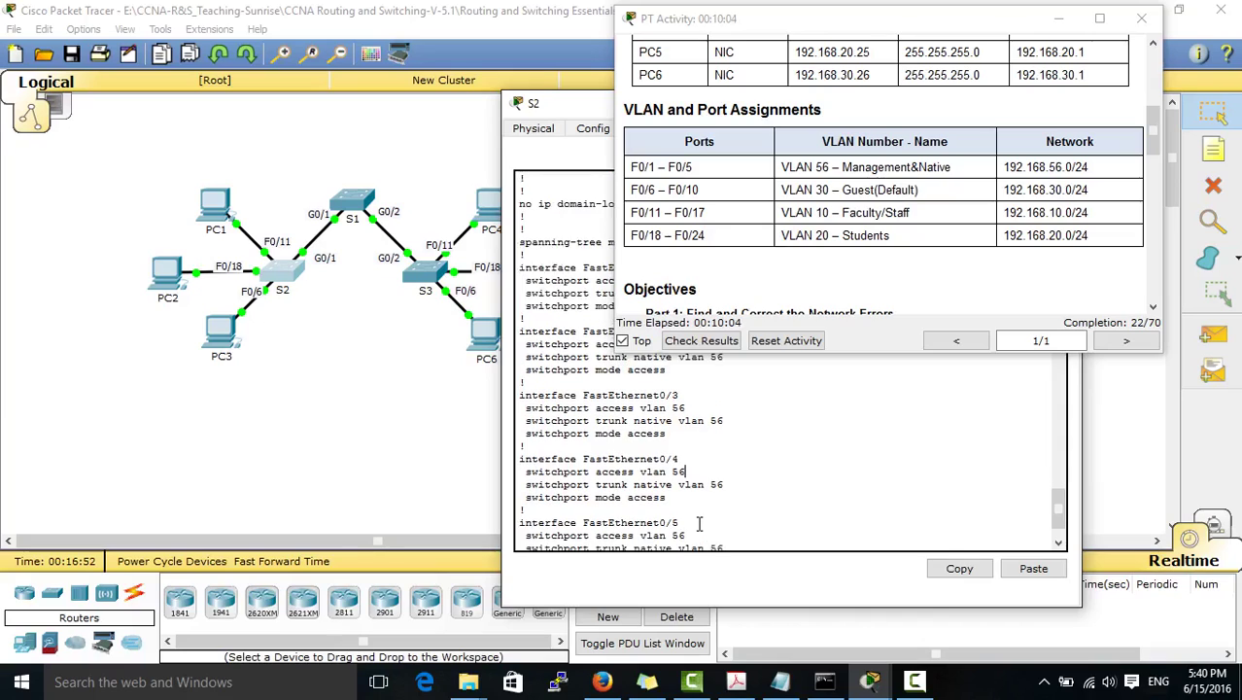
pyautogui.scroll(-1, 692, 486)
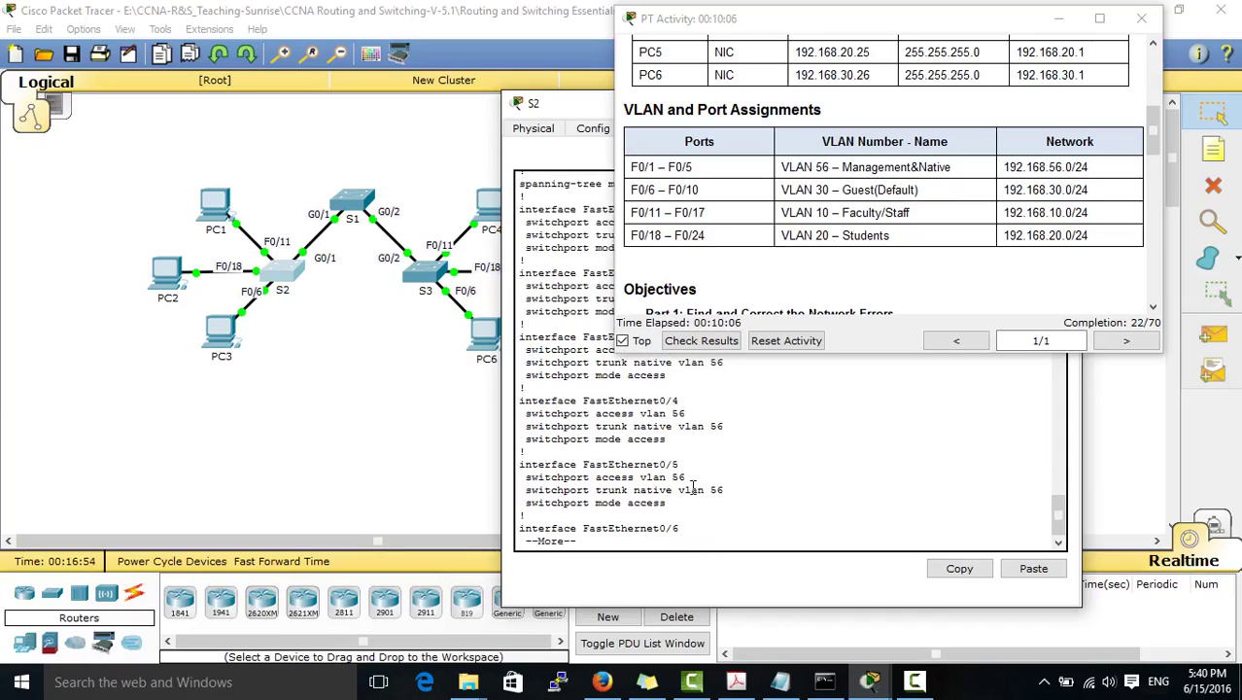
# Continue S2's configuration listing and check ports F0/6–F0/10 against the VLAN 30 – Guest(Default) assignment
pyautogui.press('space')
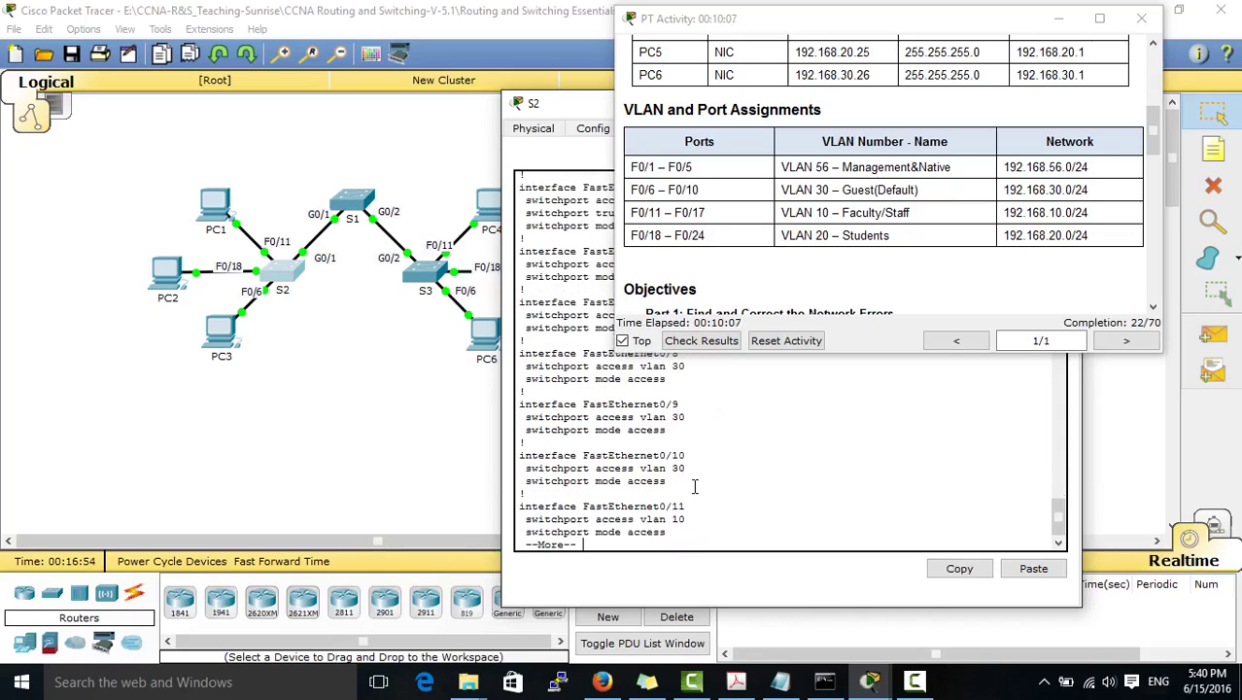
pyautogui.click(792, 190)
pyautogui.moveTo(789, 190); pyautogui.dragTo(836, 192)
pyautogui.click(749, 434)
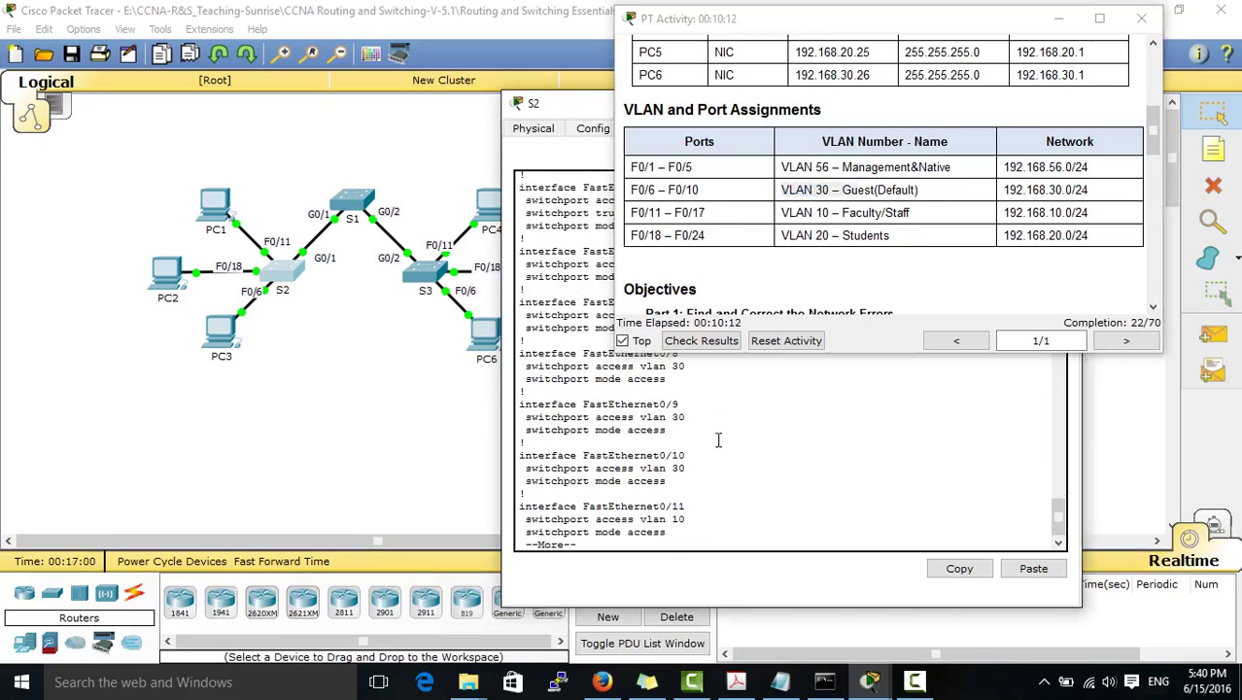
pyautogui.scroll(3, 717, 435)
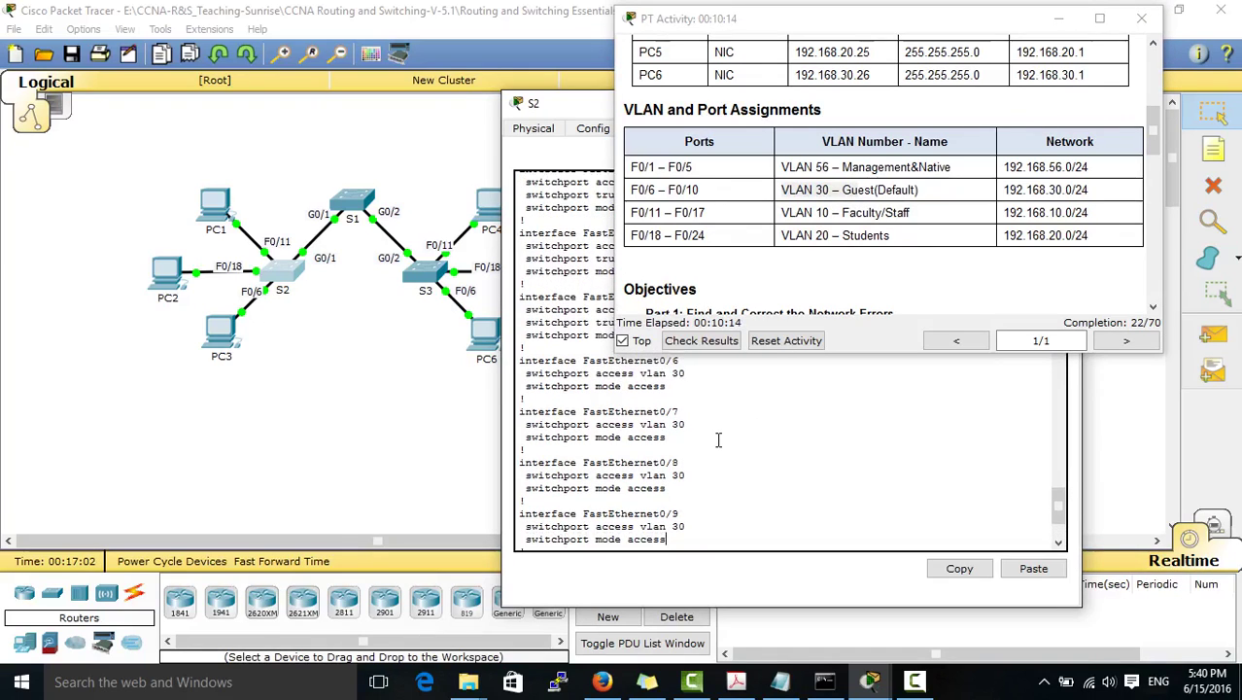
pyautogui.moveTo(686, 374); pyautogui.dragTo(580, 361)
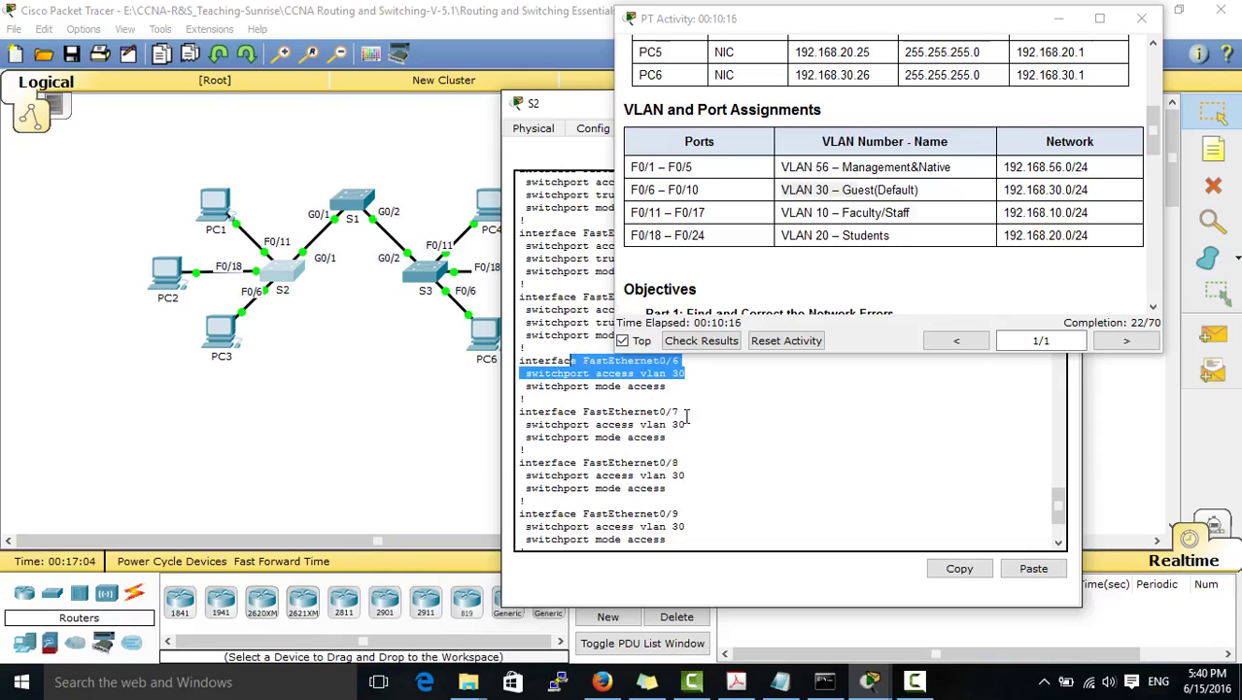
pyautogui.scroll(-1, 761, 440)
pyautogui.click(683, 393)
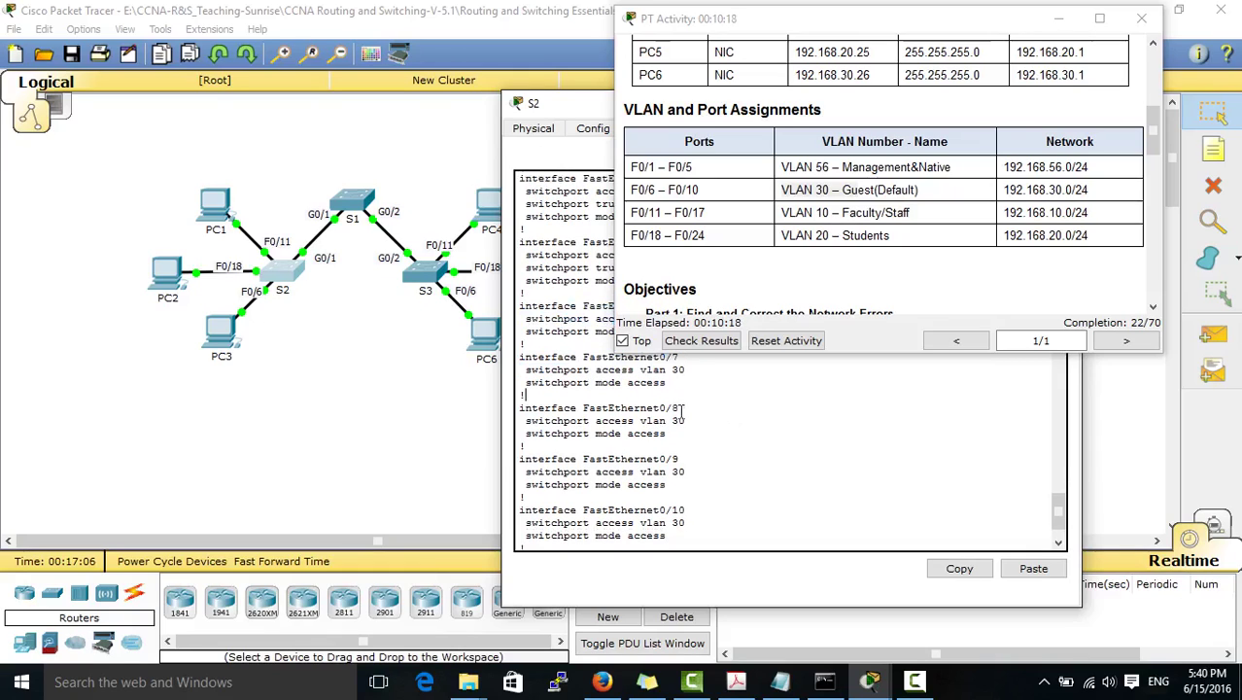
pyautogui.scroll(-1, 700, 486)
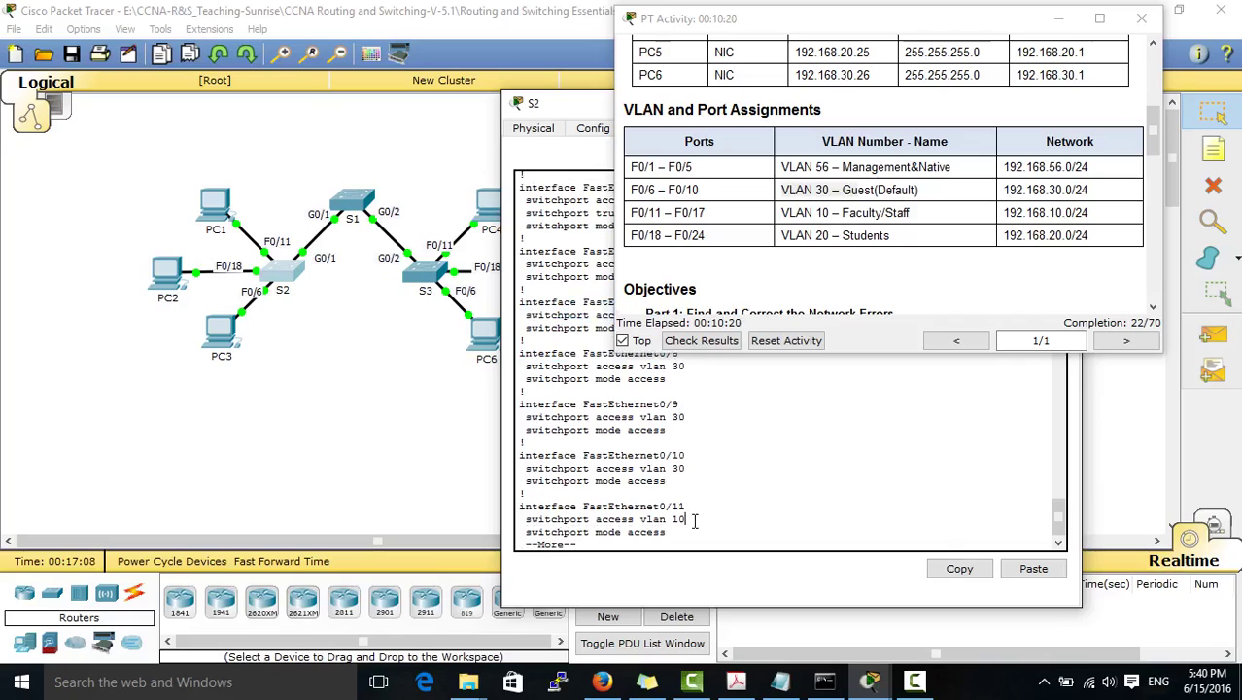
pyautogui.moveTo(699, 471); pyautogui.dragTo(583, 468)
pyautogui.click(694, 478)
# Continue S2's configuration listing and compare ports F0/11–F0/17 with the VLAN 10 – Faculty/Staff assignment
pyautogui.moveTo(632, 212); pyautogui.dragTo(708, 212)
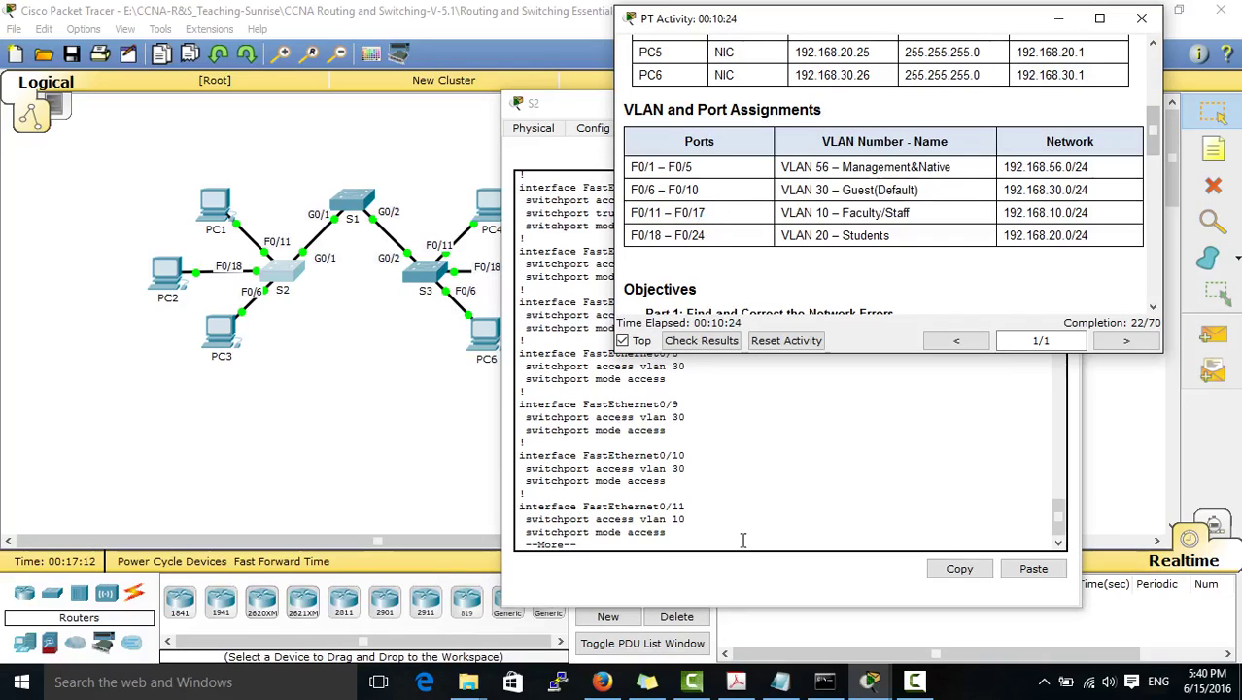
pyautogui.click(698, 471)
pyautogui.press('space')
pyautogui.press('space')
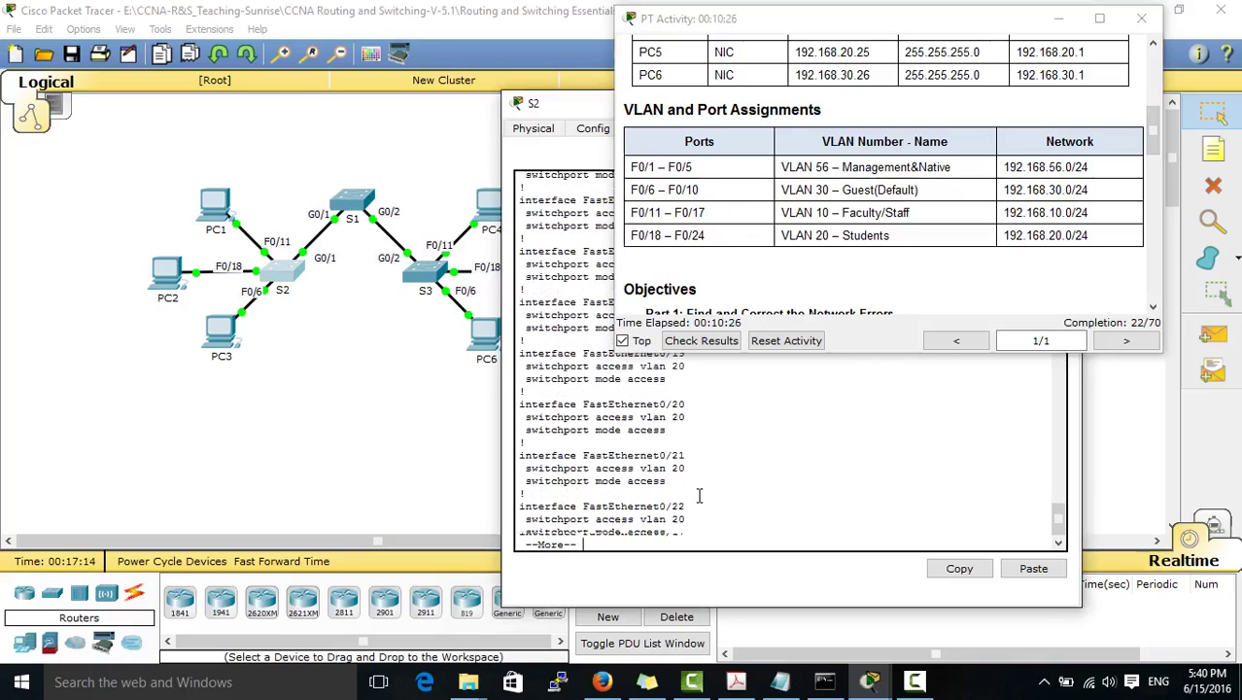
pyautogui.scroll(4, 693, 436)
pyautogui.moveTo(690, 431); pyautogui.dragTo(561, 412)
pyautogui.click(703, 429)
# Compare ports F0/18–F0/24 in S2's running configuration with the VLAN 20 – Students assignment
pyautogui.click(649, 239)
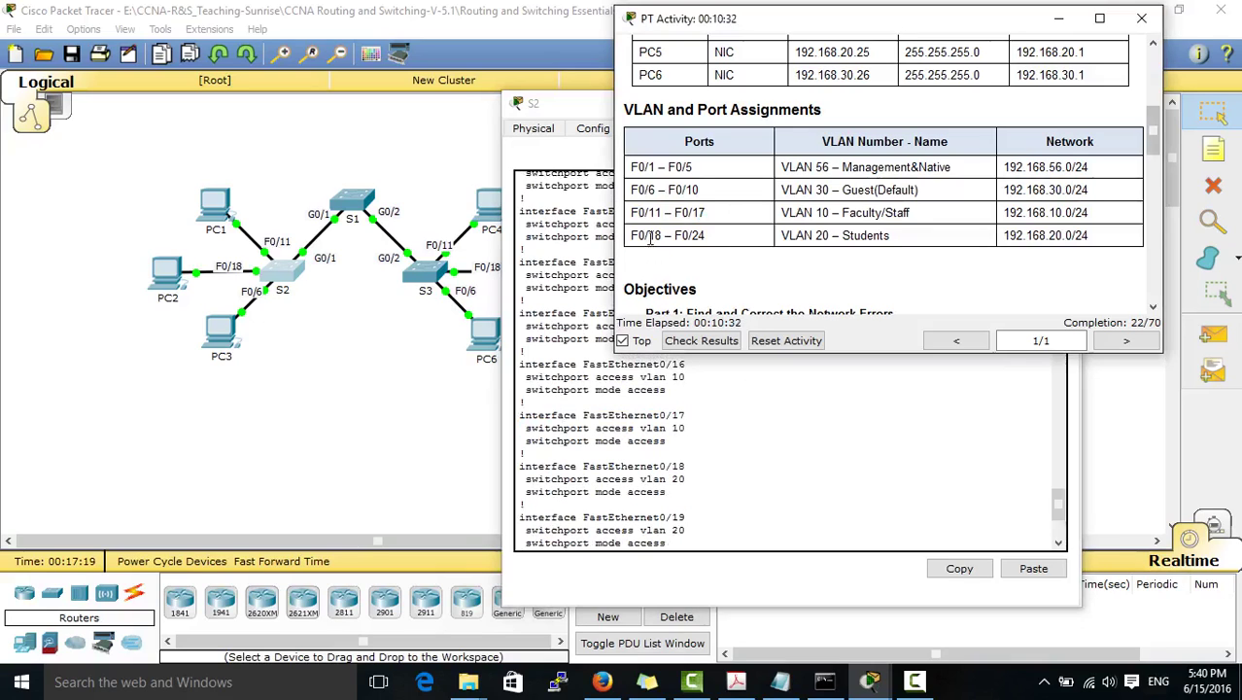
pyautogui.click(788, 464)
pyautogui.scroll(-12, 821, 435)
pyautogui.scroll(2, 778, 456)
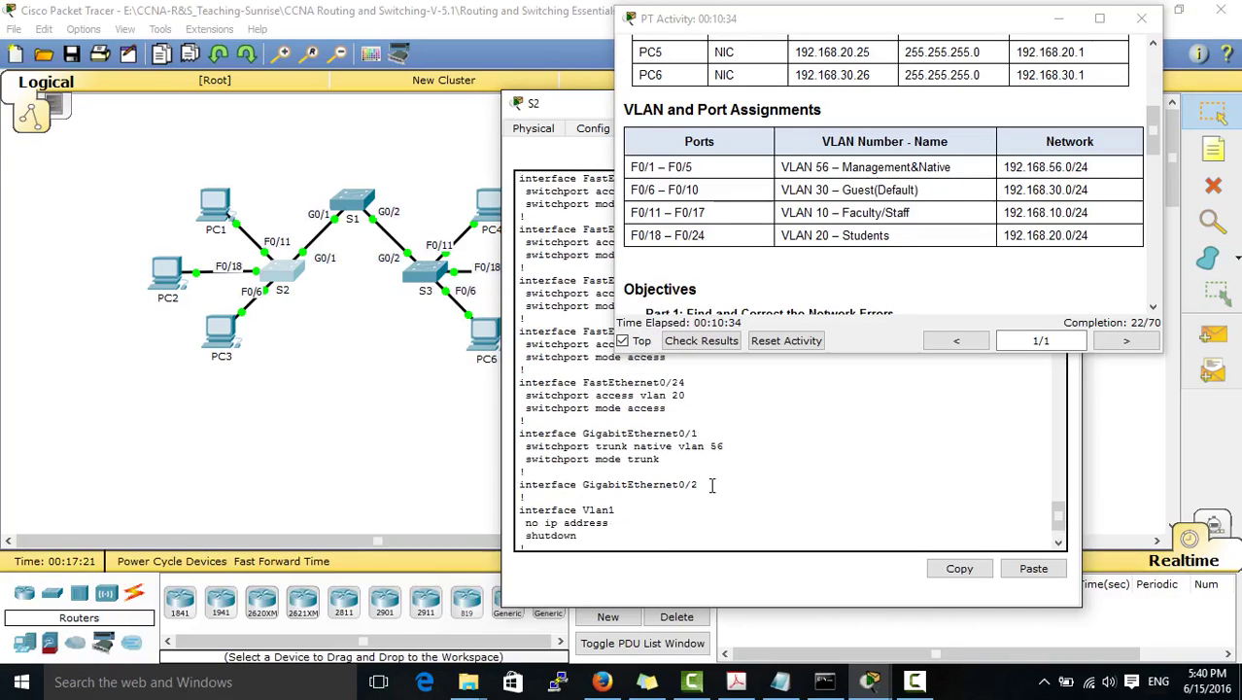
pyautogui.moveTo(700, 396); pyautogui.dragTo(643, 396)
pyautogui.scroll(3, 687, 404)
pyautogui.click(686, 411)
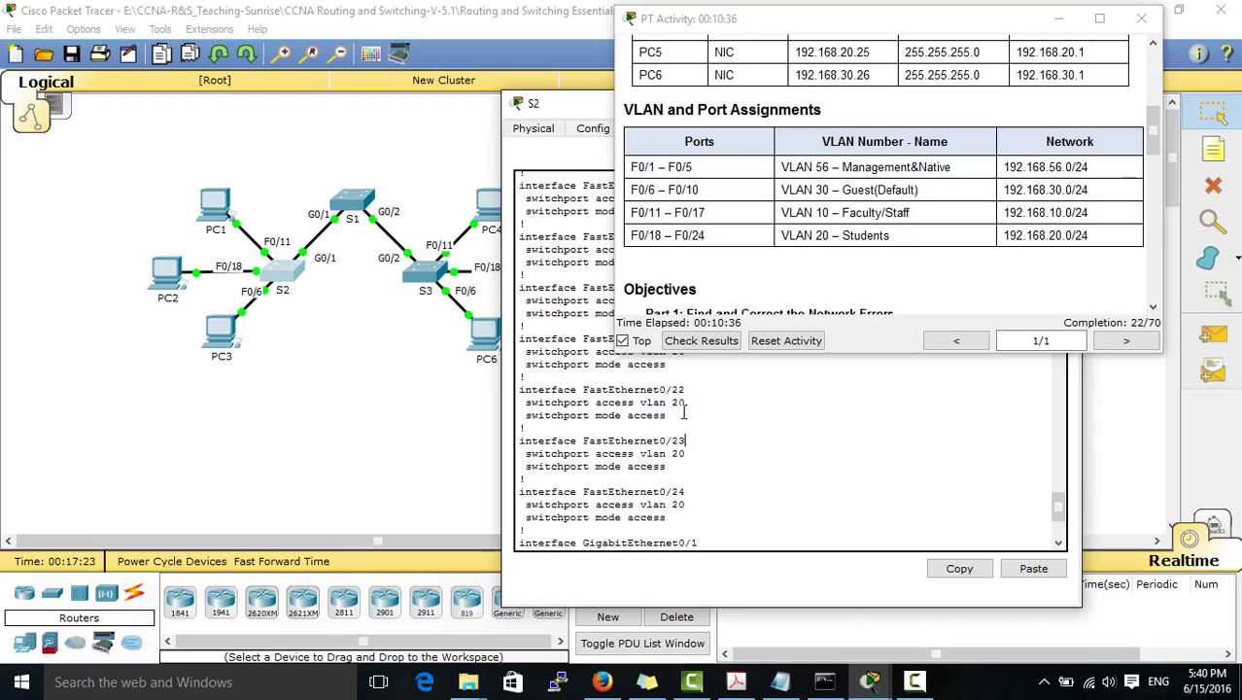
pyautogui.scroll(-3, 684, 452)
# Open switch S3's command line and display its running configuration with sh run
pyautogui.click(382, 424)
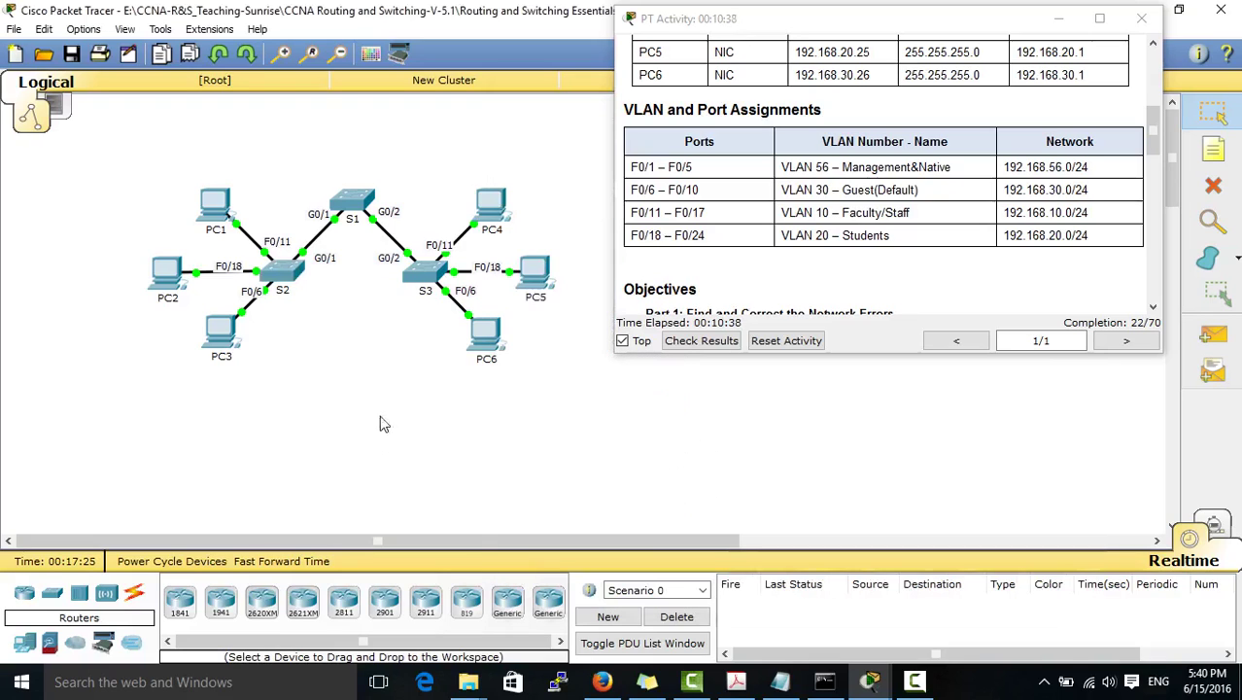
pyautogui.click(440, 276)
pyautogui.press('Return')
pyautogui.press('Return')
pyautogui.press('Return')
pyautogui.press('Return')
pyautogui.press('Return')
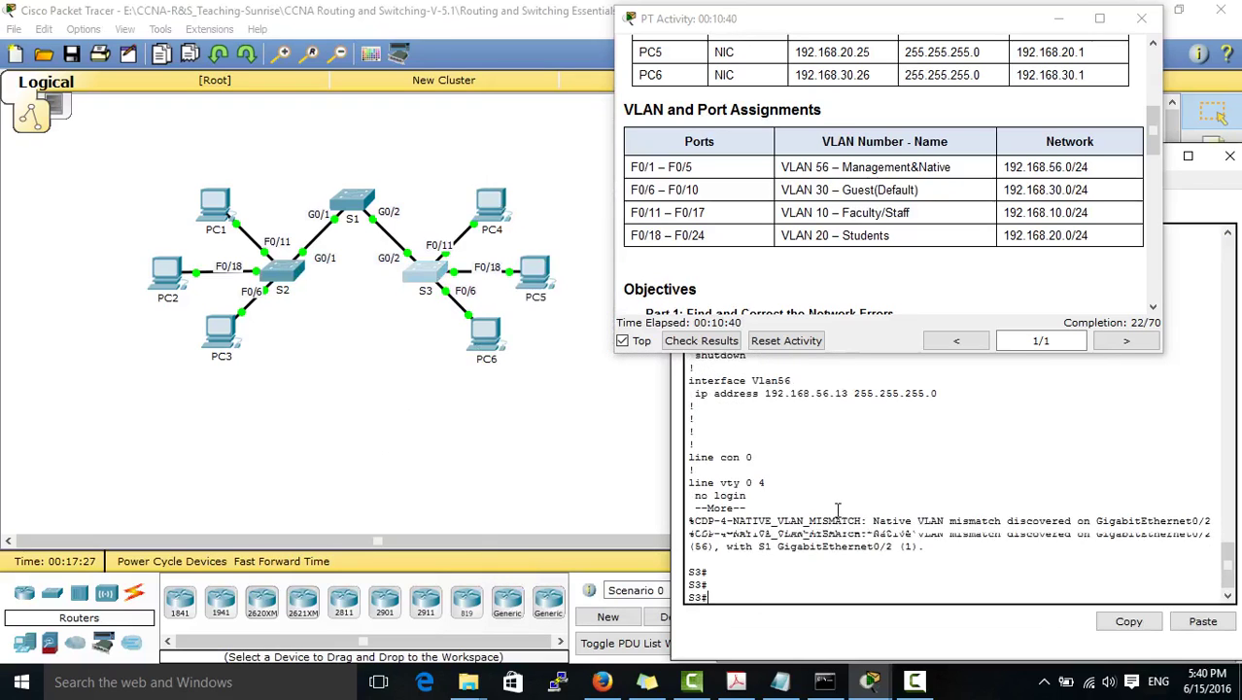
pyautogui.write('sh run')
pyautogui.press('Return')
pyautogui.press('space')
pyautogui.press('space')
# Arrange the S3 window and the activity instructions side by side so both can be read
pyautogui.moveTo(911, 32); pyautogui.dragTo(1033, 305)
pyautogui.moveTo(1034, 159); pyautogui.dragTo(400, 52)
pyautogui.moveTo(1034, 293); pyautogui.dragTo(953, 34)
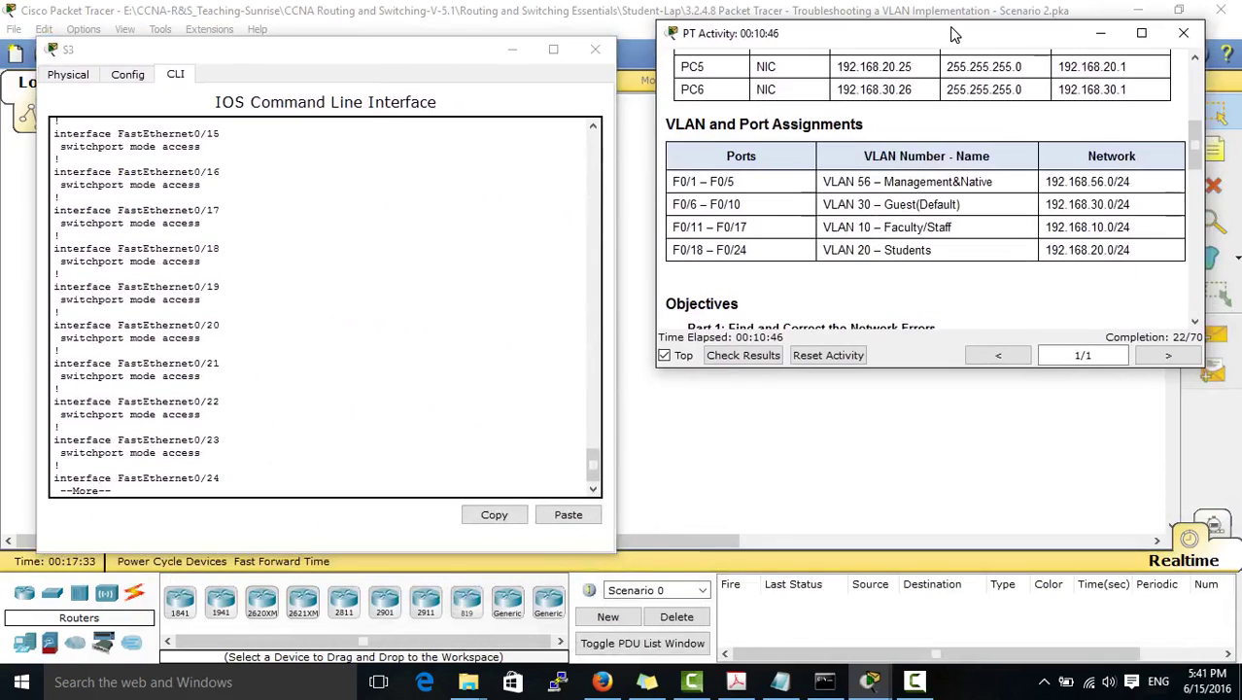
# Examine S3's full running configuration for access VLAN assignments on the FastEthernet ports and trunk settings on the Gigabit ports
pyautogui.click(491, 356)
pyautogui.press('space')
pyautogui.scroll(15, 398, 383)
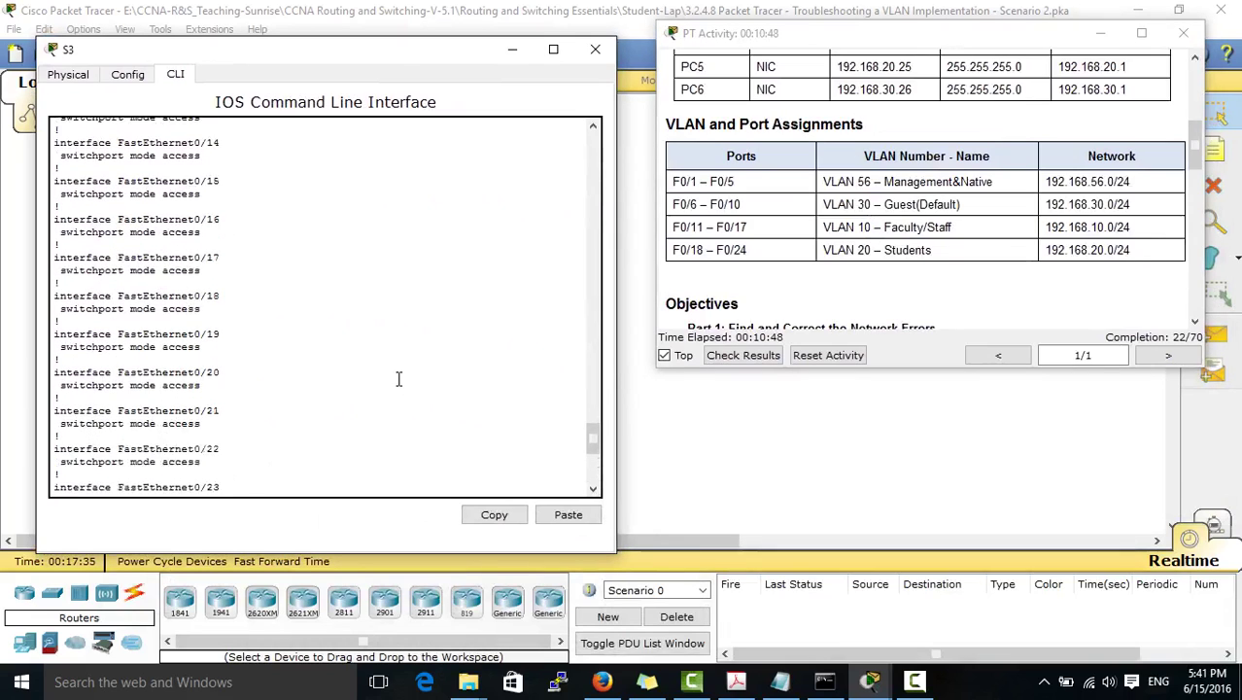
pyautogui.scroll(4, 399, 378)
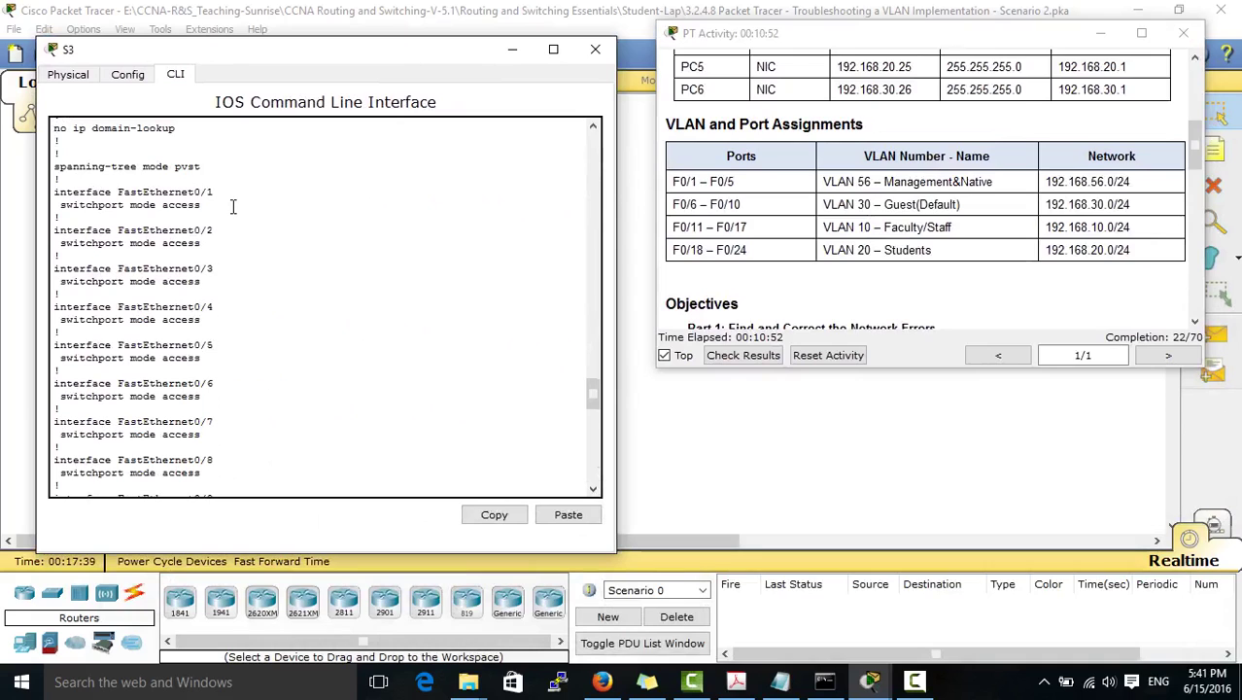
pyautogui.scroll(-19, 340, 324)
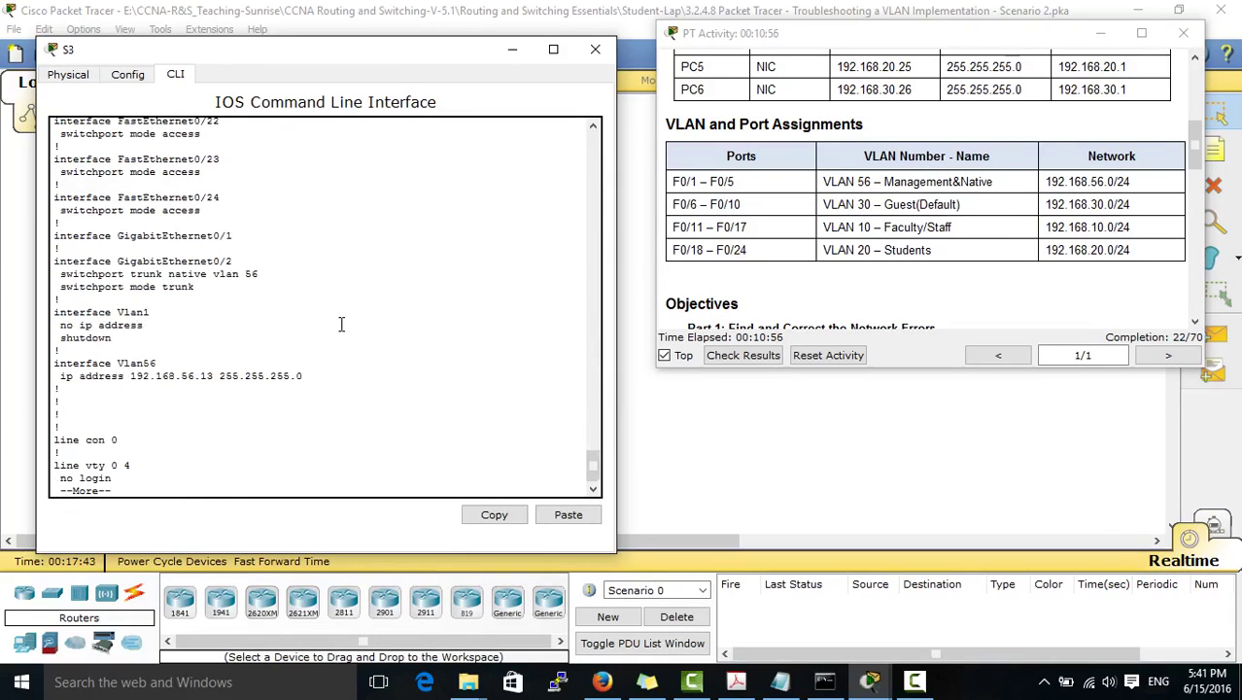
pyautogui.scroll(12, 342, 324)
pyautogui.scroll(-13, 341, 323)
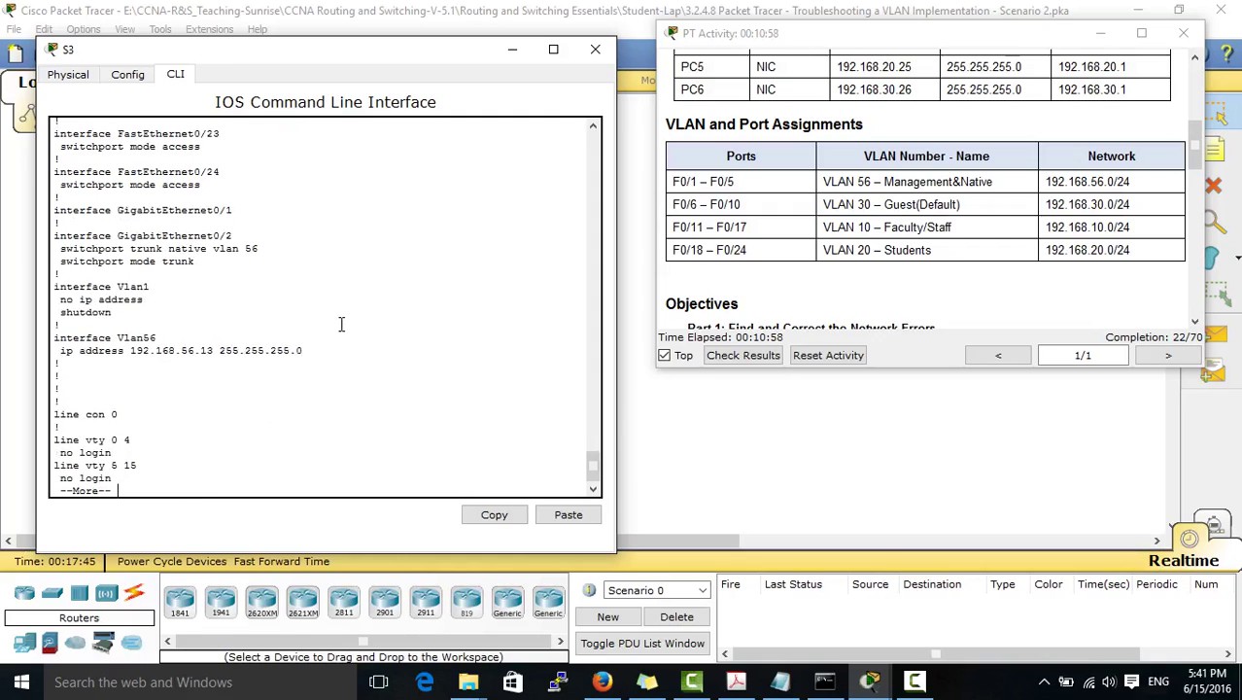
pyautogui.press('q')
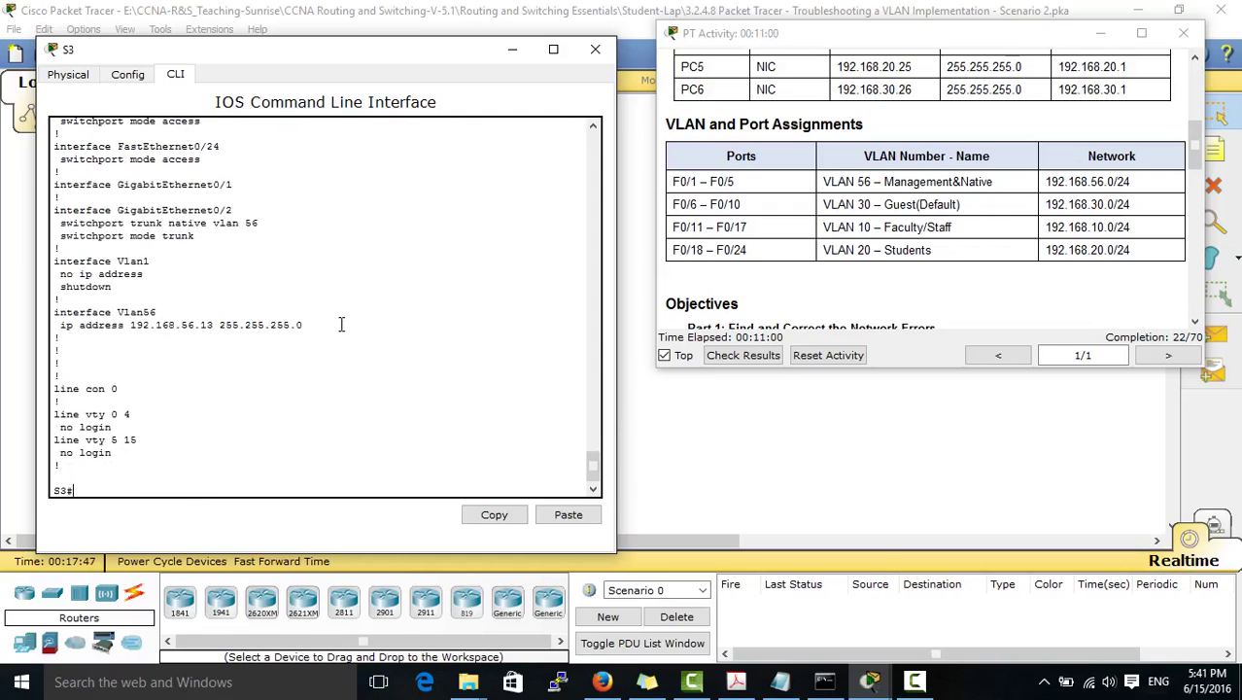
pyautogui.scroll(3, 341, 324)
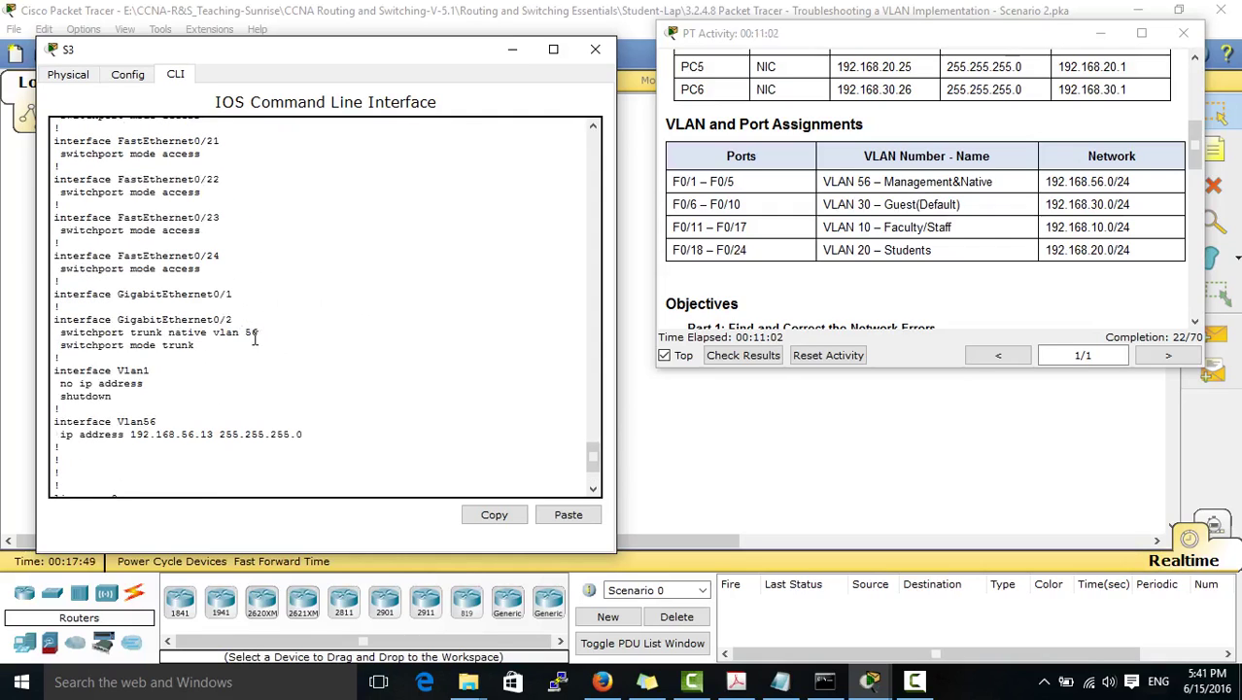
pyautogui.scroll(3, 253, 337)
pyautogui.scroll(12, 253, 338)
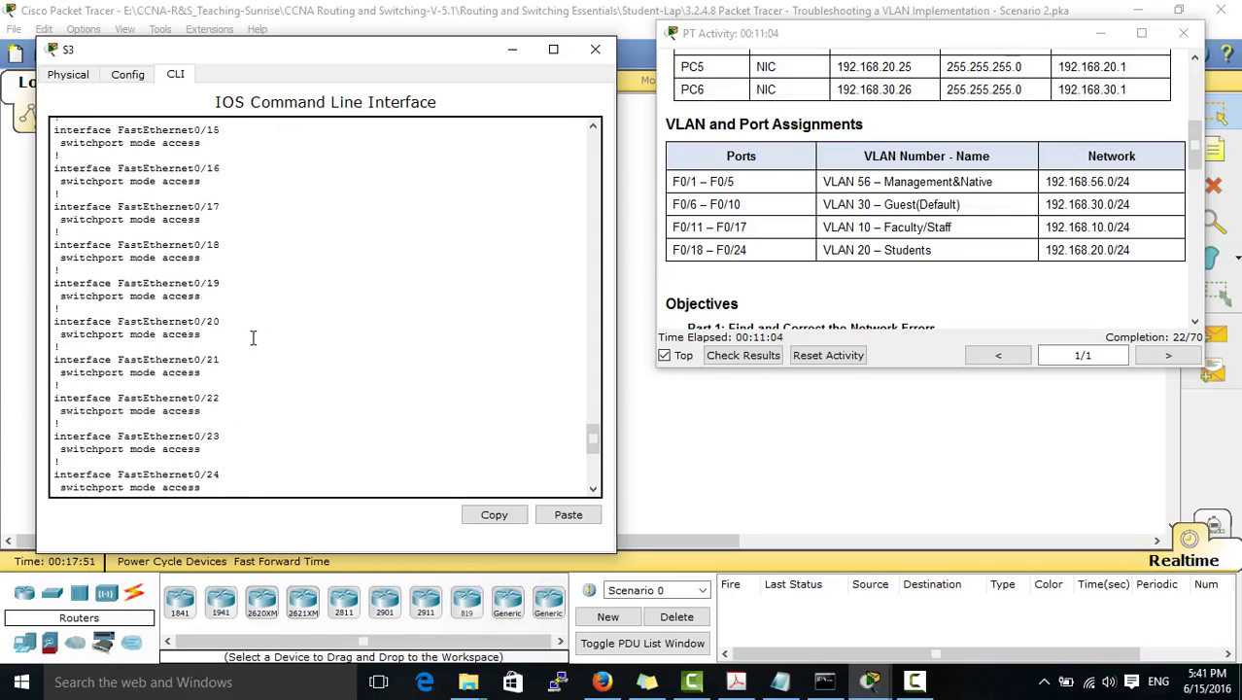
pyautogui.scroll(10, 253, 337)
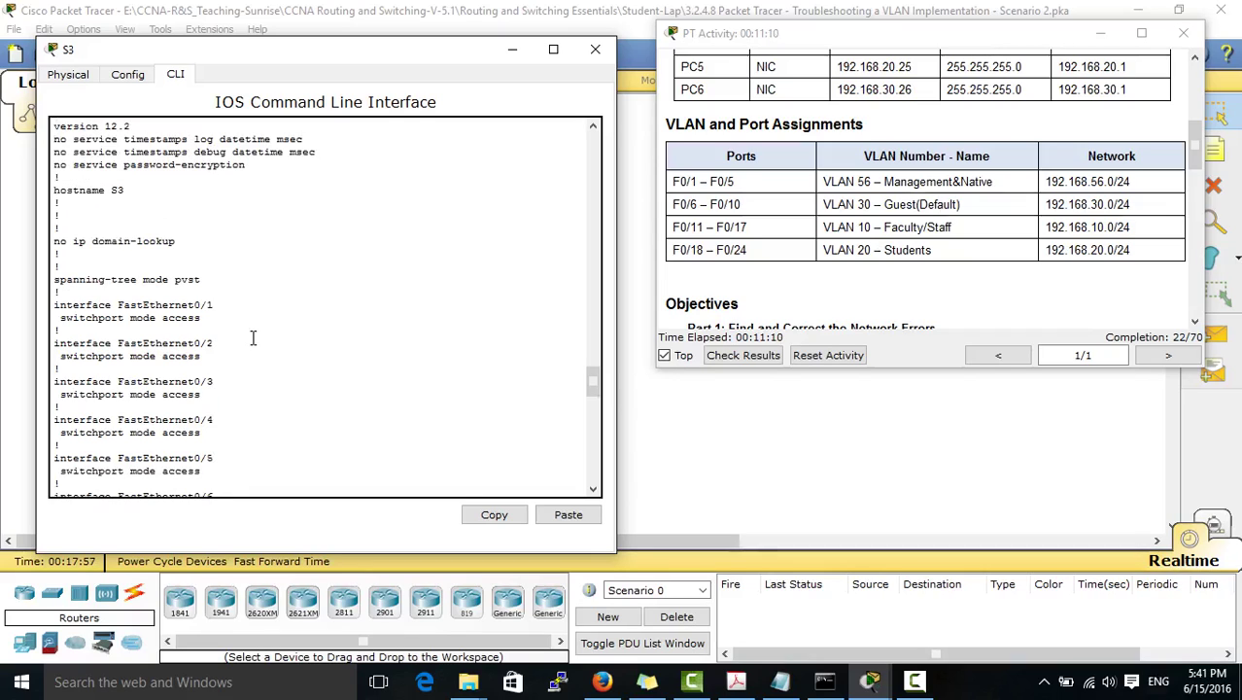
# Enter global configuration mode on S3 with configure terminal
pyautogui.press('Return')
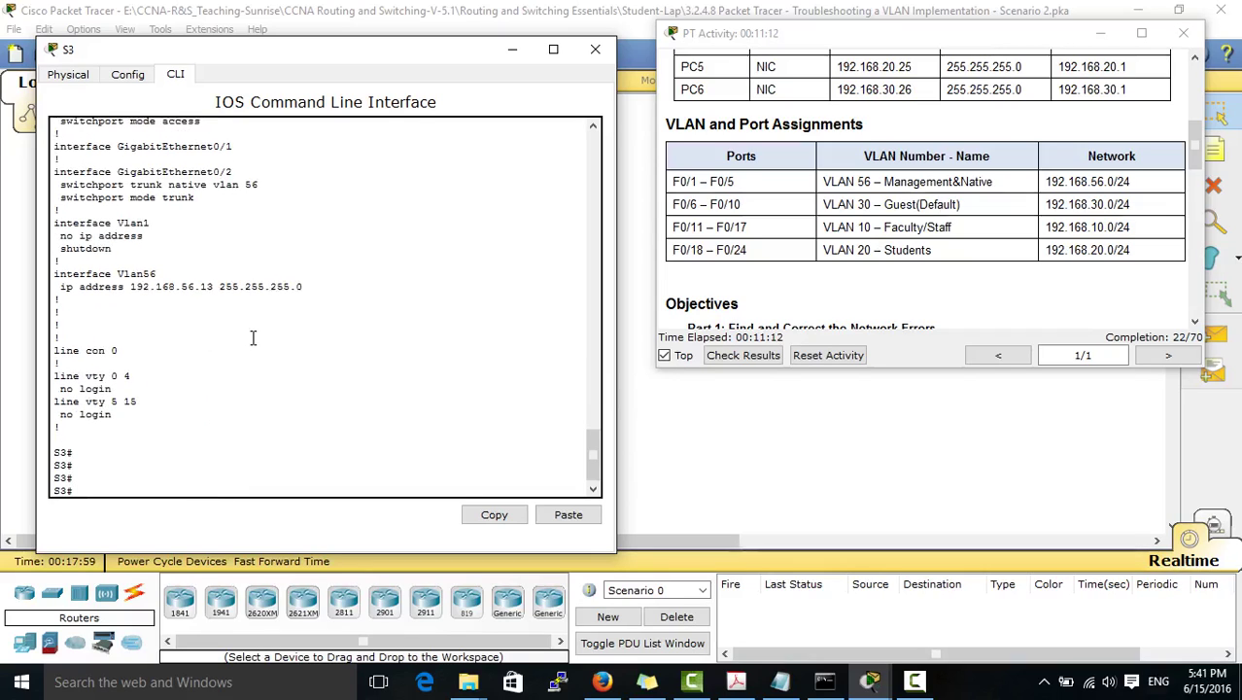
pyautogui.write('conf')
pyautogui.press('Tab')
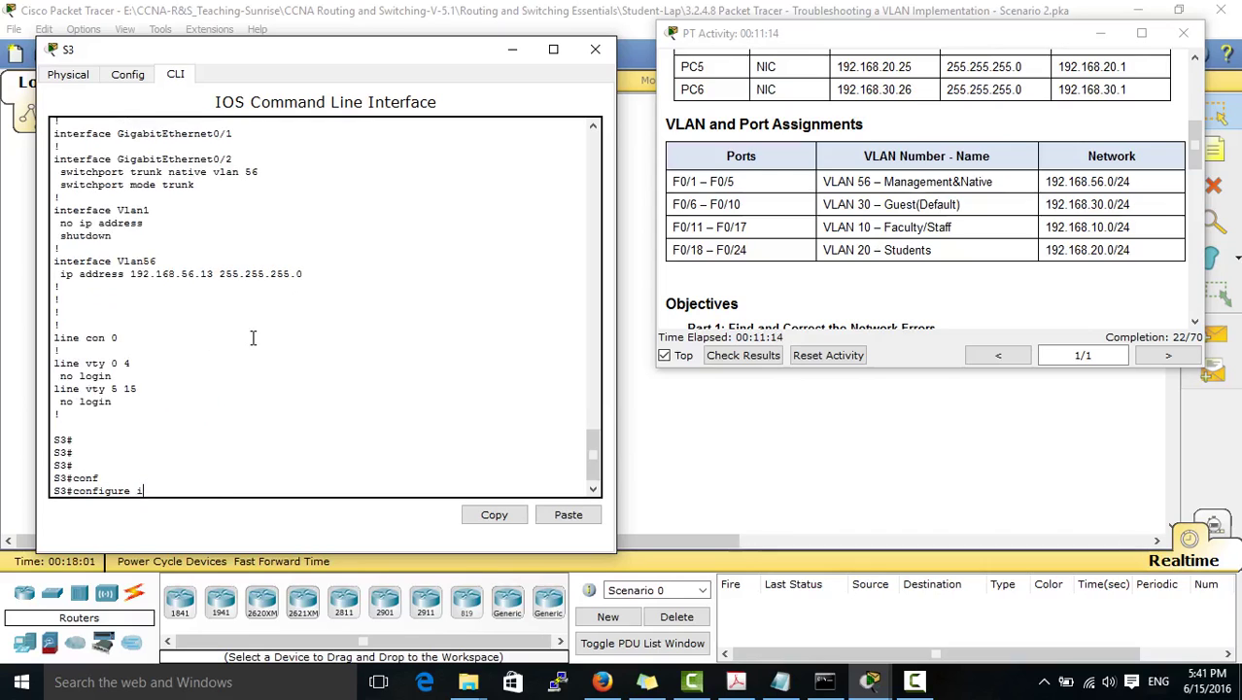
pyautogui.write('t')
pyautogui.press('Tab')
pyautogui.press('Return')
pyautogui.press('Return')
pyautogui.press('Return')
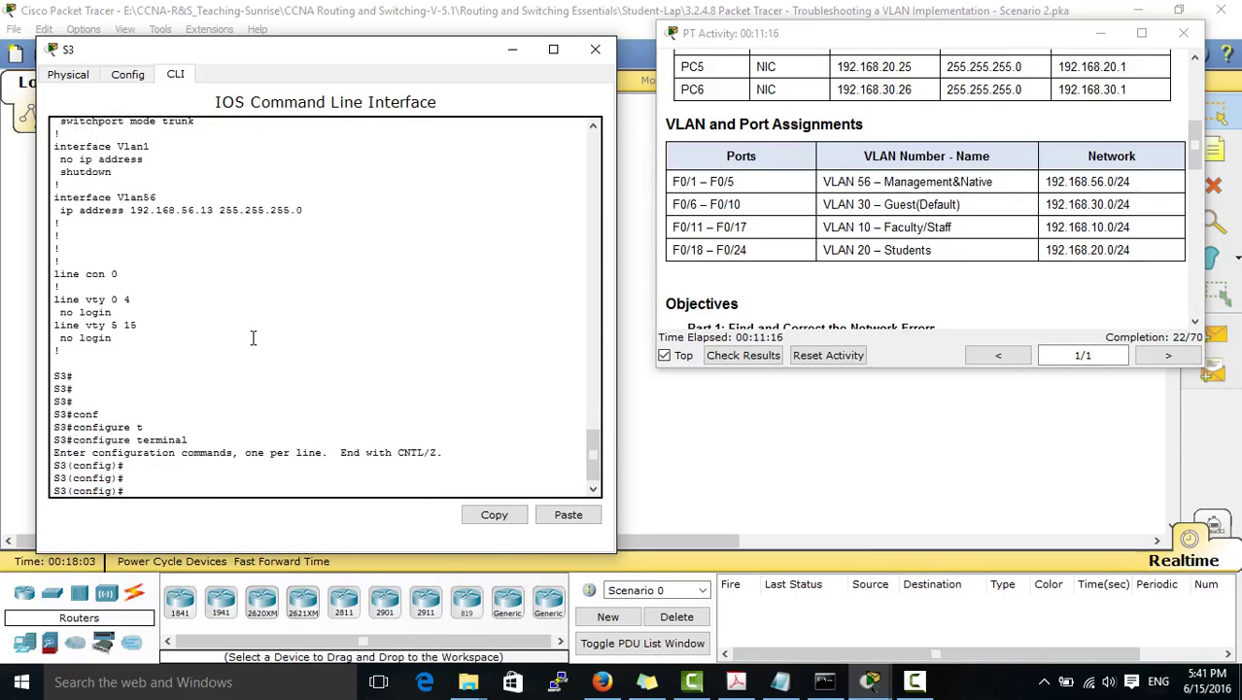
# Enter interface range configuration on S3 for fastEthernet 0/1-5
pyautogui.write('int')
pyautogui.press('Tab')
pyautogui.write('r')
pyautogui.press('Tab')
pyautogui.write('f')
pyautogui.press('Tab')
pyautogui.write('0')
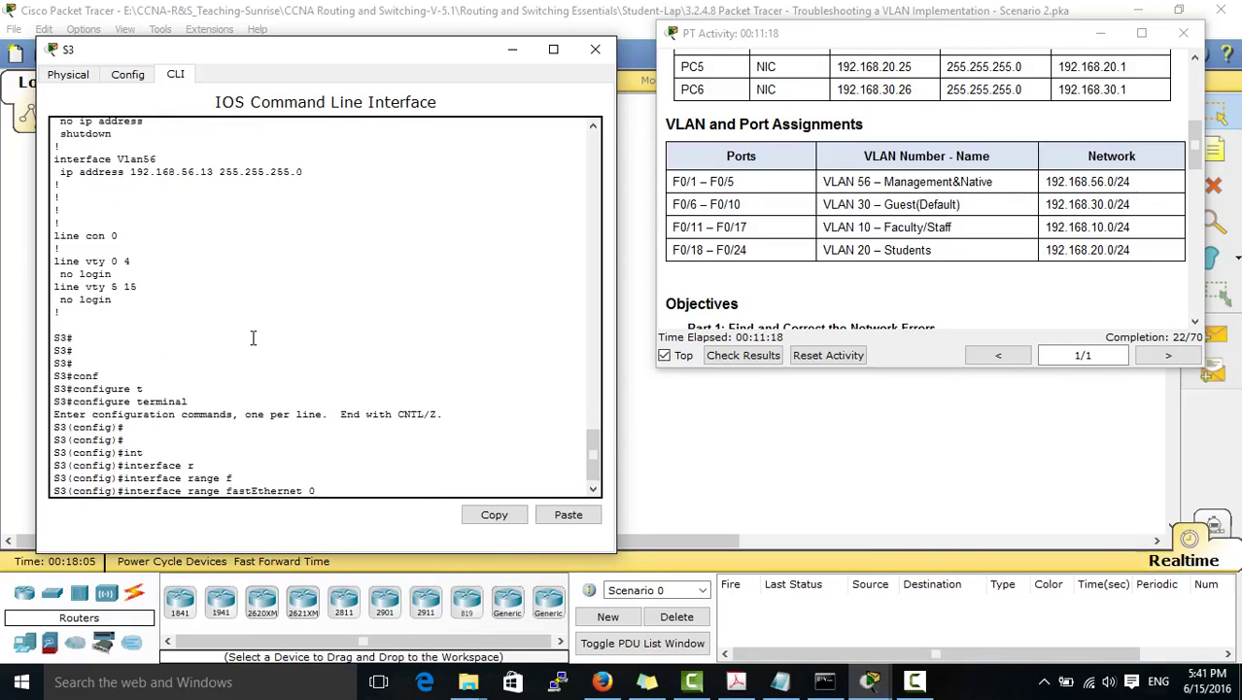
pyautogui.write('/1-5')
pyautogui.press('Return')
# Assign the F0/1–F0/5 range to access VLAN 56 and exit to global configuration mode
pyautogui.write('sw')
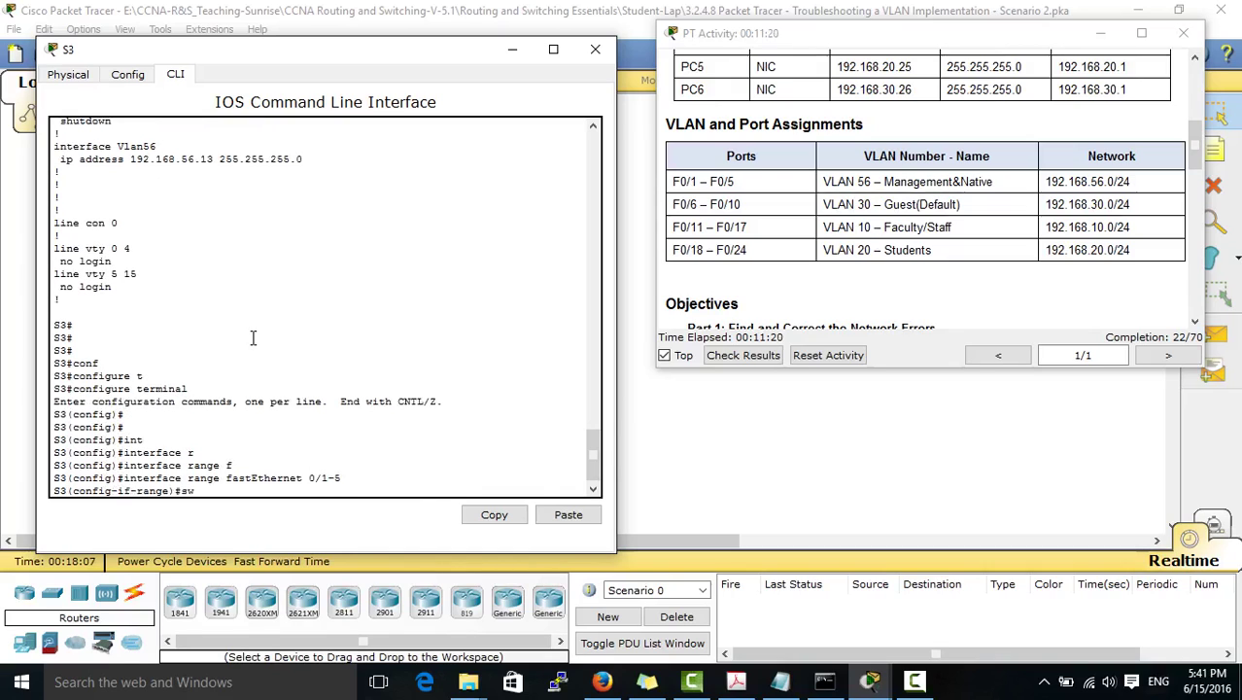
pyautogui.press('Tab')
pyautogui.write('acc')
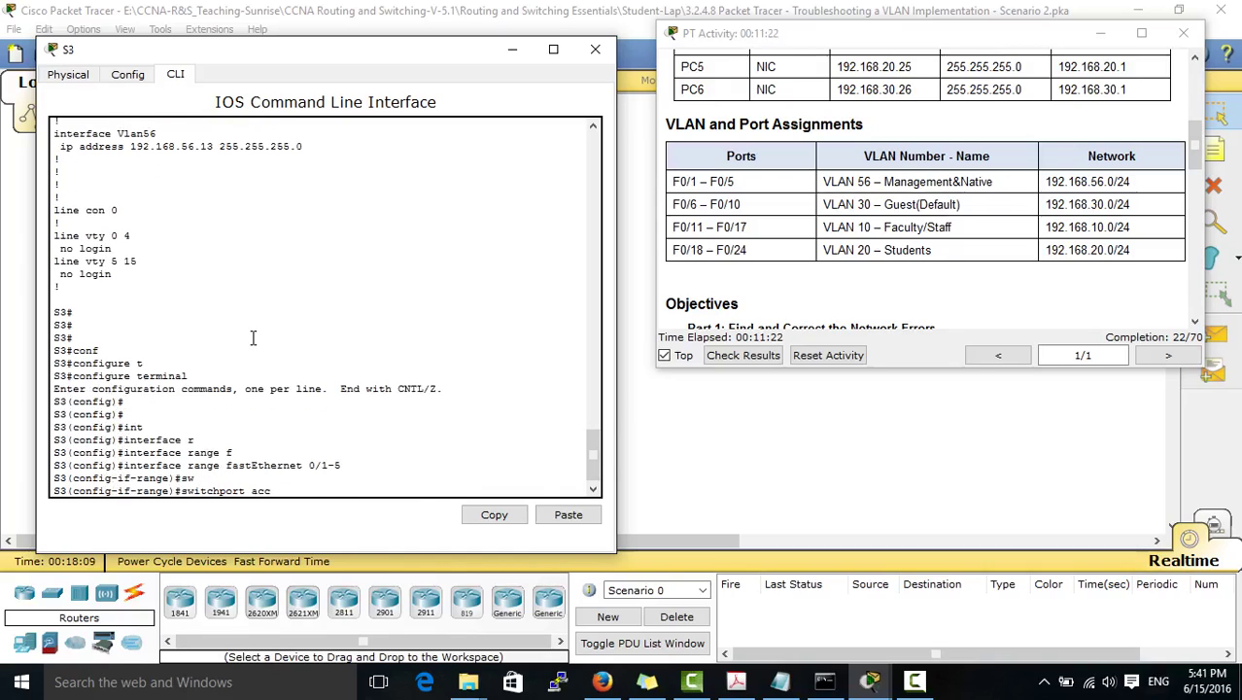
pyautogui.press('Tab')
pyautogui.write('vl')
pyautogui.press('Tab')
pyautogui.write('56')
pyautogui.press('Return')
pyautogui.press('Return')
pyautogui.press('Return')
pyautogui.press('Return')
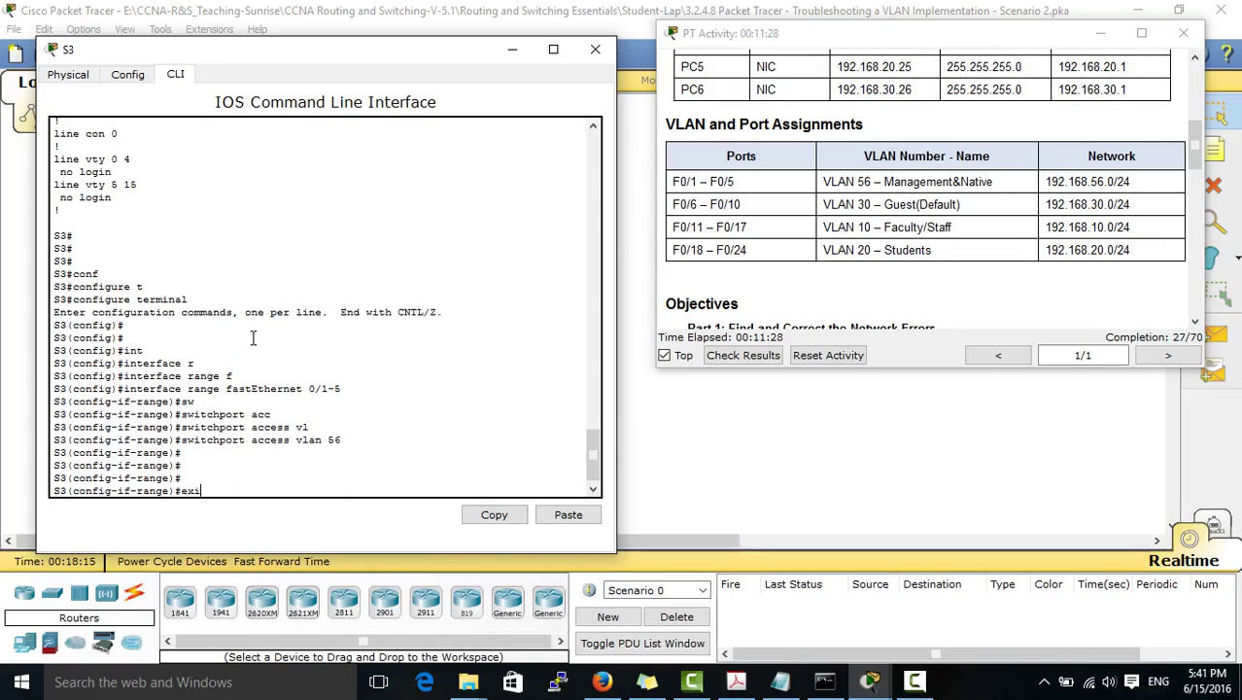
pyautogui.write('exit')
pyautogui.press('Return')
pyautogui.press('Return')
pyautogui.press('Return')
# Enter interface range configuration on S3 for fastEthernet 0/6-10
pyautogui.write('int')
pyautogui.press('Tab')
pyautogui.write('r')
pyautogui.press('Tab')
pyautogui.write('f')
pyautogui.press('Tab')
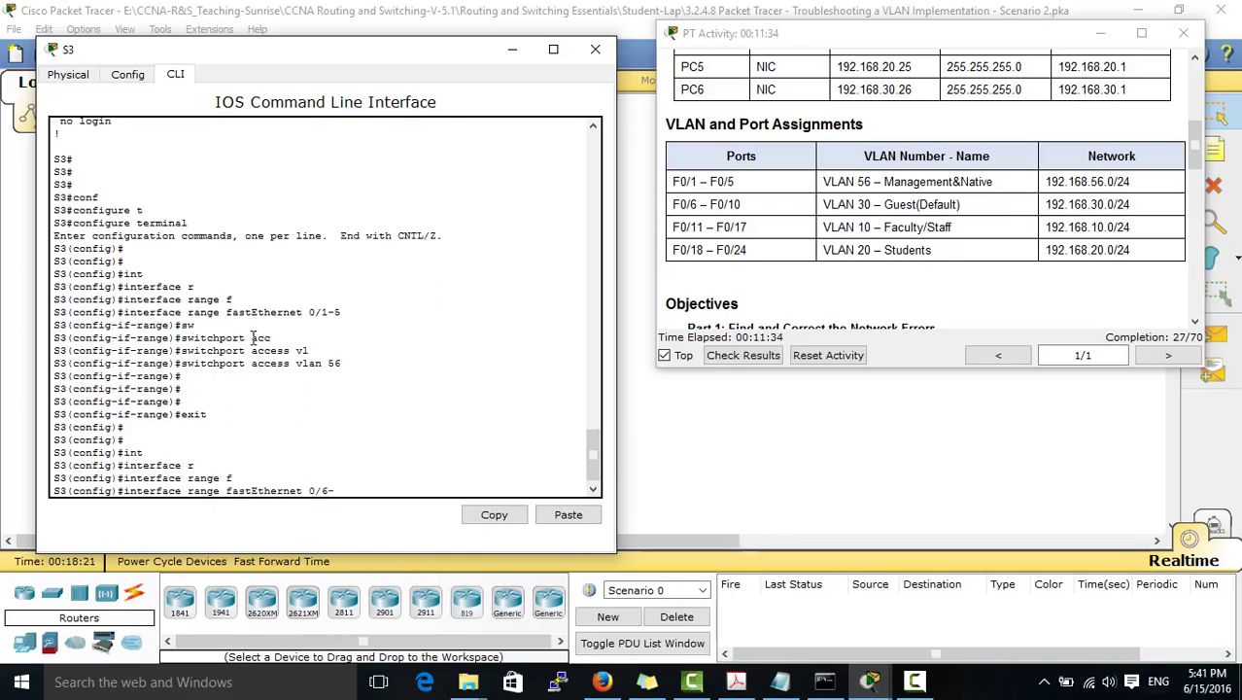
pyautogui.write('0/6-10')
pyautogui.press('Return')
pyautogui.press('Return')
# Assign the F0/6–F0/10 range on S3 to access VLAN 30 and exit to global configuration mode
pyautogui.write('sw')
pyautogui.press('Tab')
pyautogui.write('acc')
pyautogui.press('Tab')
pyautogui.write('vl')
pyautogui.press('Tab')
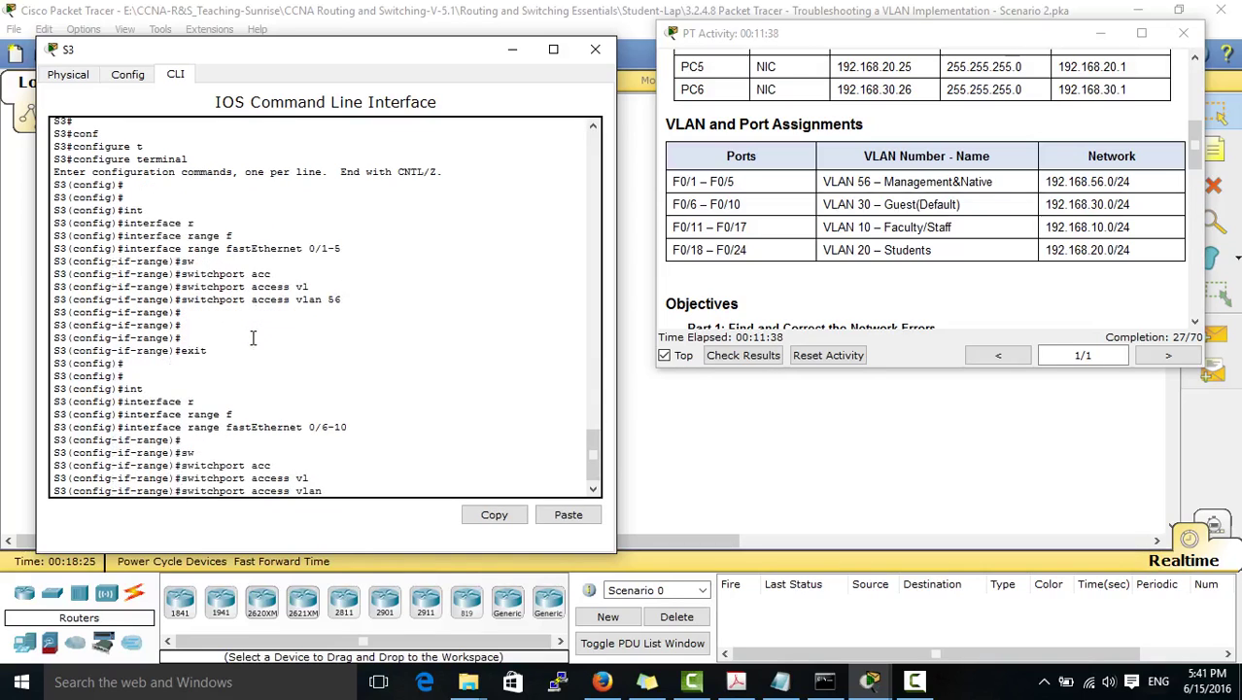
pyautogui.write('30')
pyautogui.press('Return')
pyautogui.press('Return')
pyautogui.press('Return')
pyautogui.write('exit')
pyautogui.press('Return')
pyautogui.press('Return')
pyautogui.press('Return')
pyautogui.press('Return')
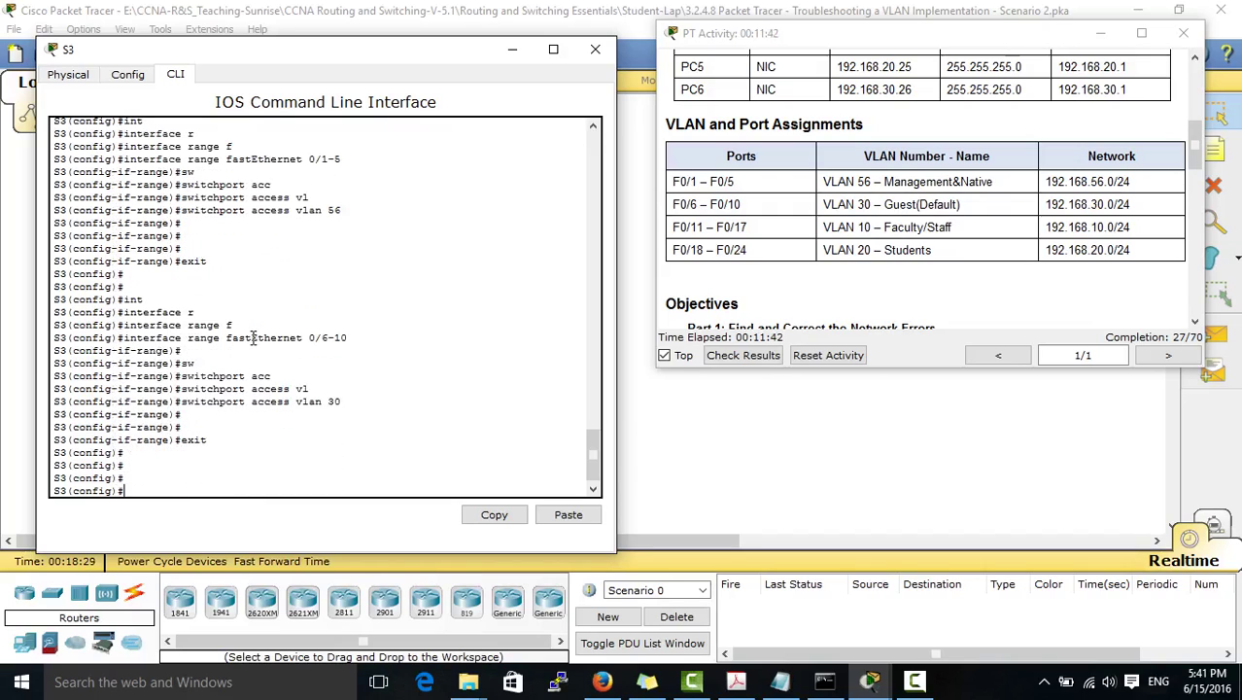
# Enter interface range configuration on S3 for fastEthernet 0/11-17
pyautogui.write('int')
pyautogui.press('Tab')
pyautogui.write('r')
pyautogui.press('Tab')
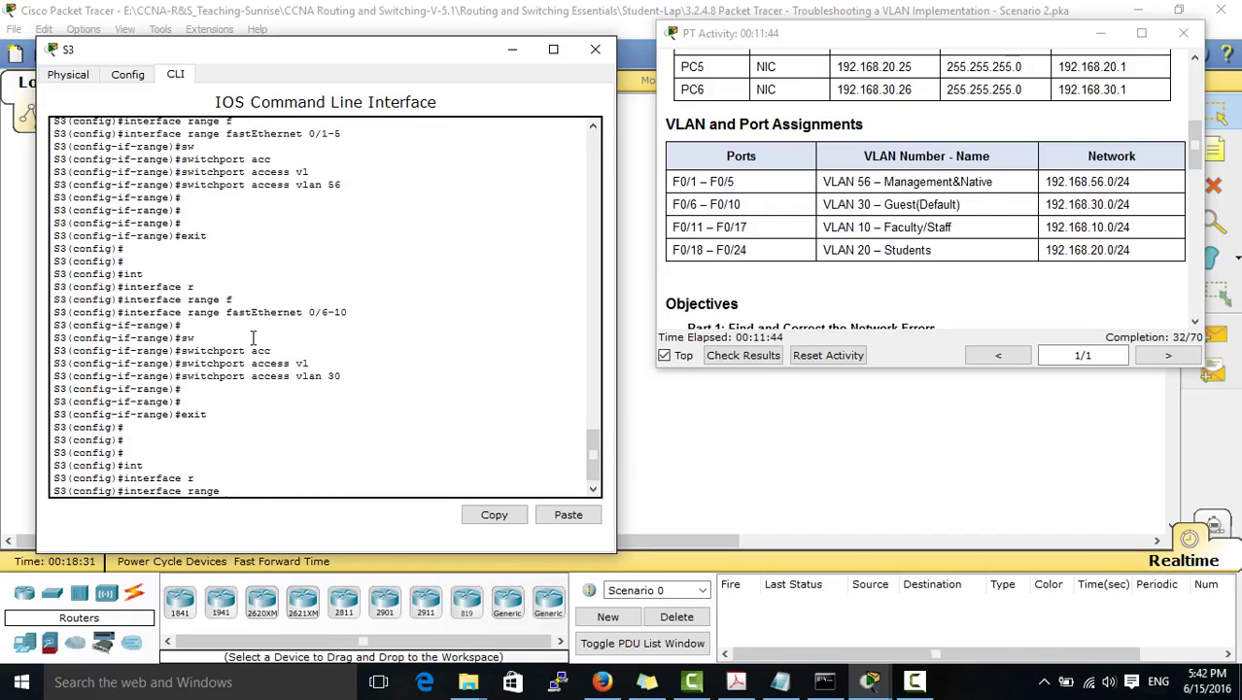
pyautogui.write('f')
pyautogui.press('Tab')
pyautogui.write('0/11-')
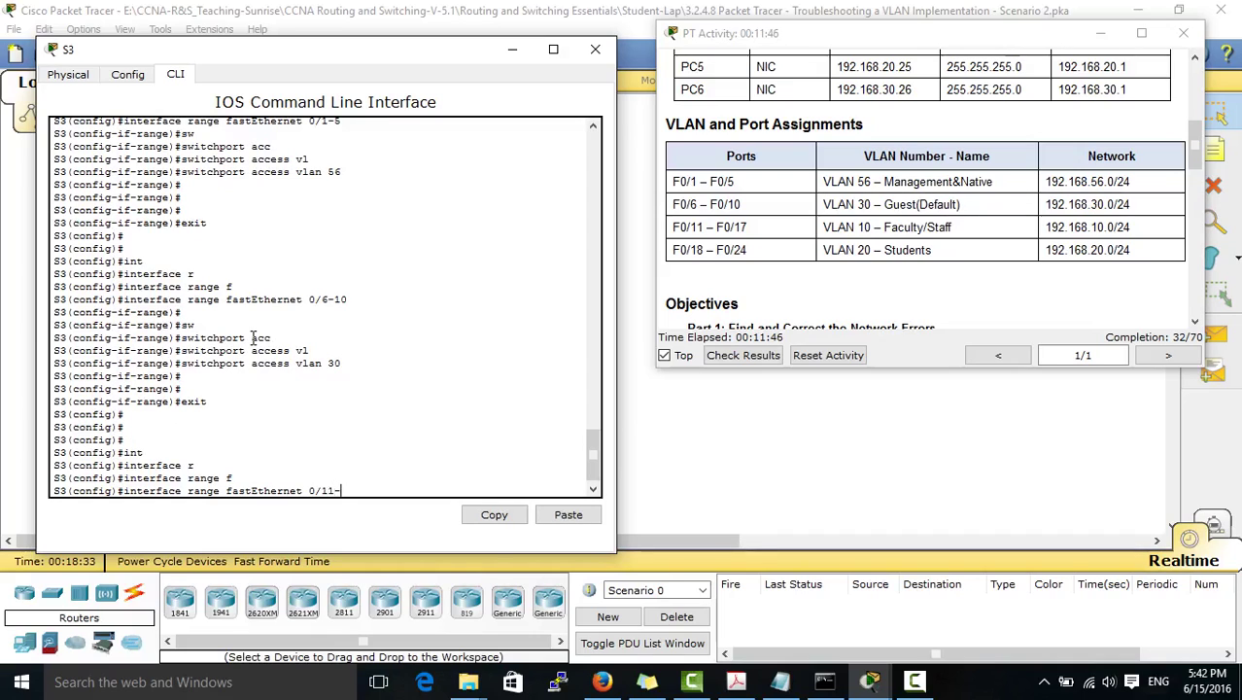
pyautogui.write('17')
pyautogui.press('Return')
pyautogui.press('Return')
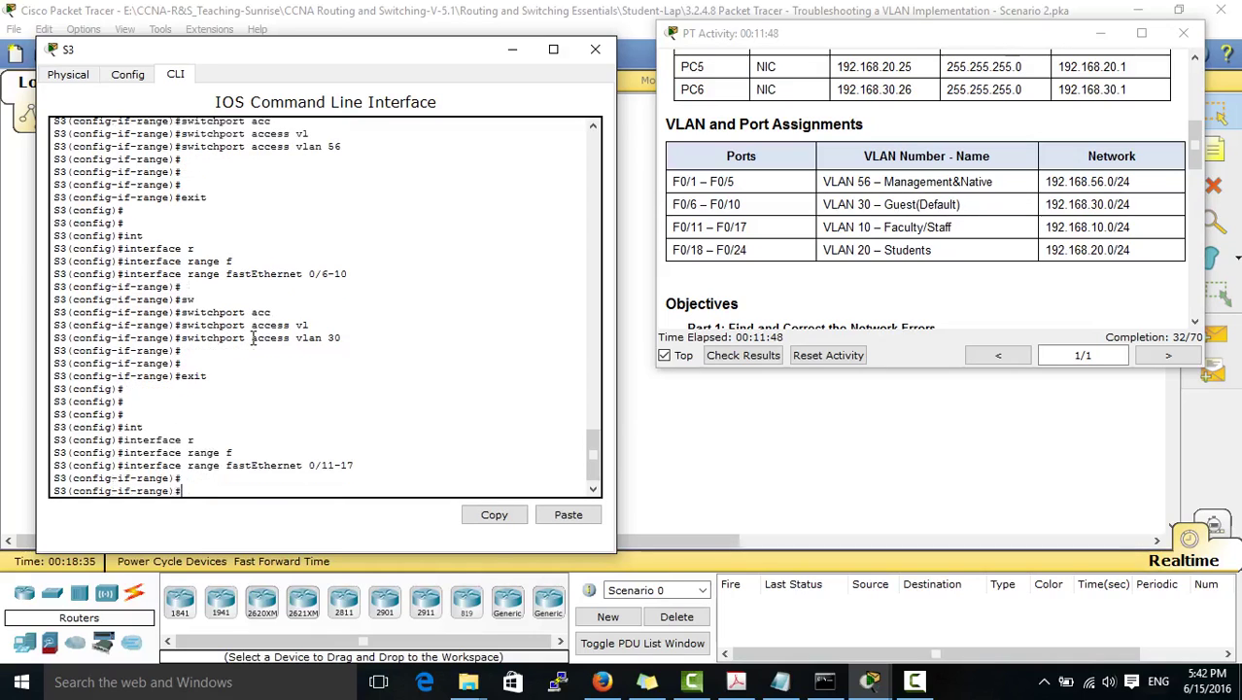
# Assign the F0/11–F0/17 range to access VLAN 10 and exit to global configuration mode
pyautogui.write('sw')
pyautogui.press('Tab')
pyautogui.write('acc')
pyautogui.press('Tab')
pyautogui.write('vl')
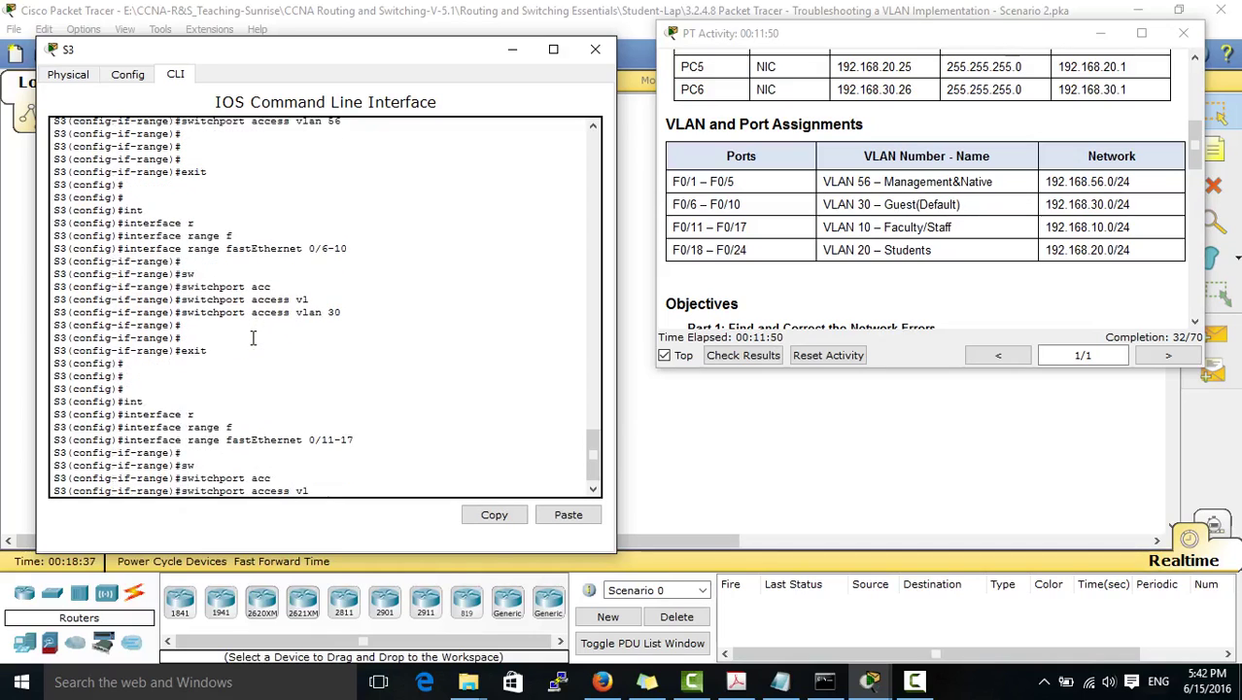
pyautogui.press('Tab')
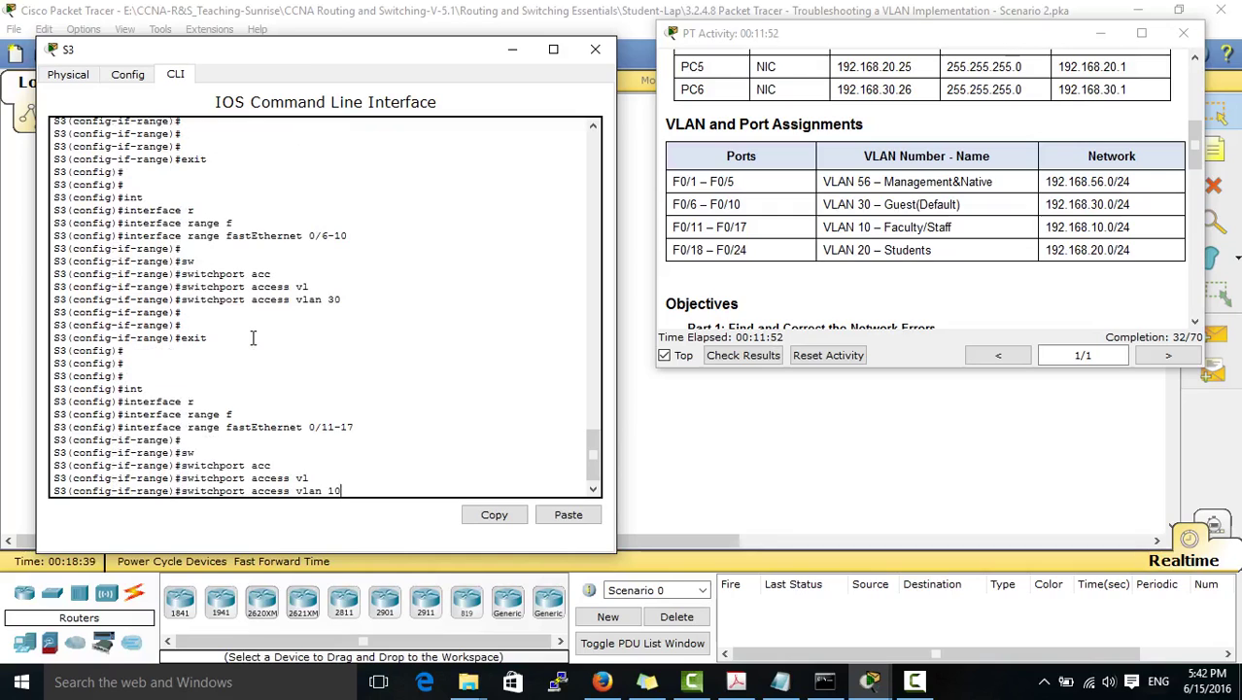
pyautogui.write('10')
pyautogui.press('Return')
pyautogui.press('Return')
pyautogui.press('Return')
pyautogui.write('exit')
pyautogui.press('Return')
pyautogui.press('Return')
# Enter interface range configuration on S3 for fastEthernet 0/18-24
pyautogui.write('int')
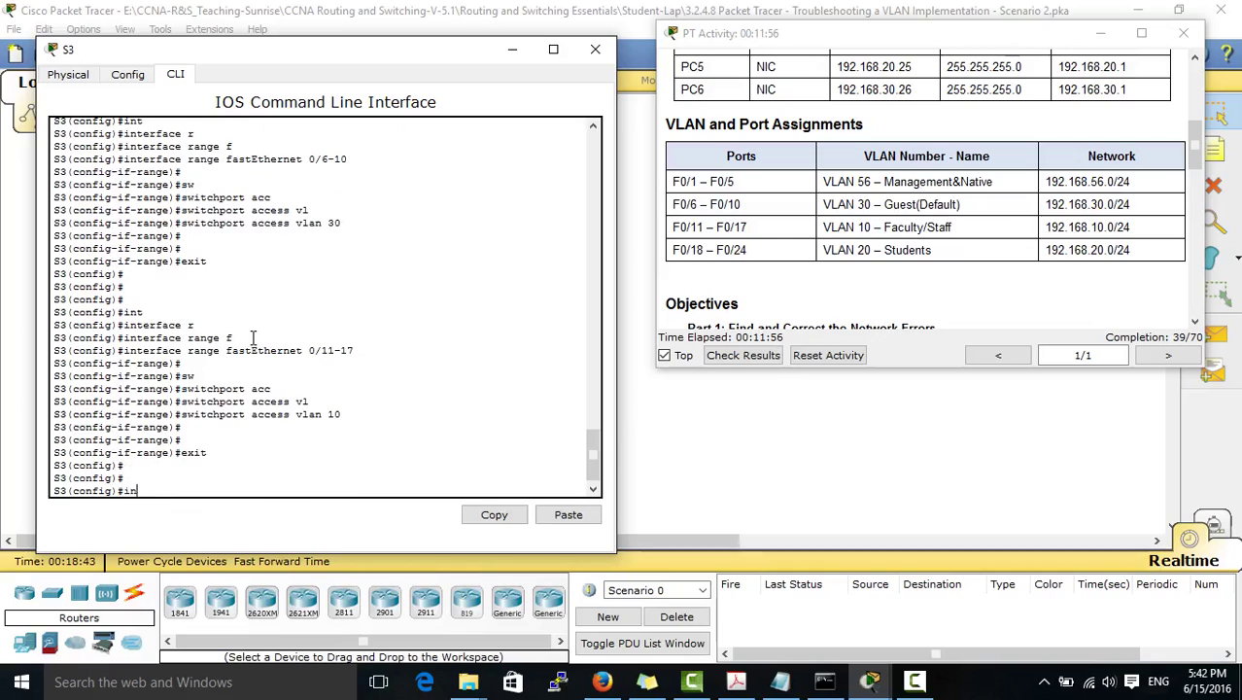
pyautogui.press('Tab')
pyautogui.write('r')
pyautogui.press('Tab')
pyautogui.write('f')
pyautogui.press('Tab')
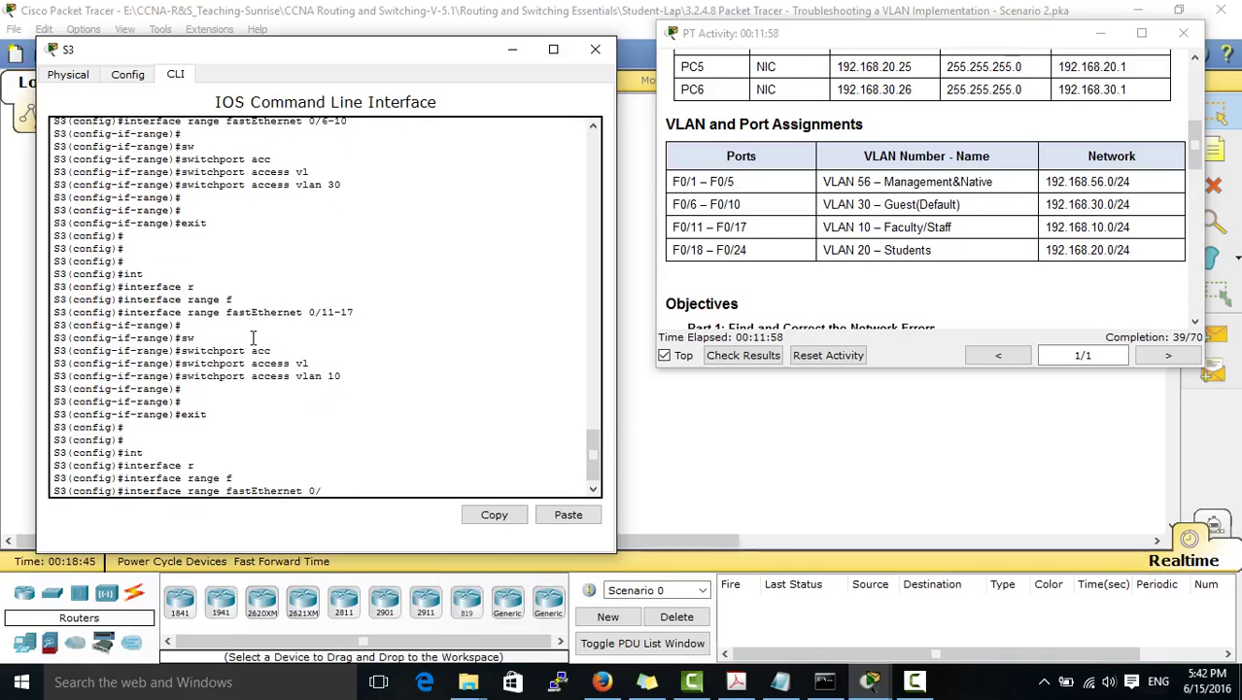
pyautogui.write('0/18-24')
pyautogui.press('Return')
# Assign the F0/18–F0/24 range on S3 to access VLAN 20
pyautogui.write('sw')
pyautogui.press('Tab')
pyautogui.write('a')
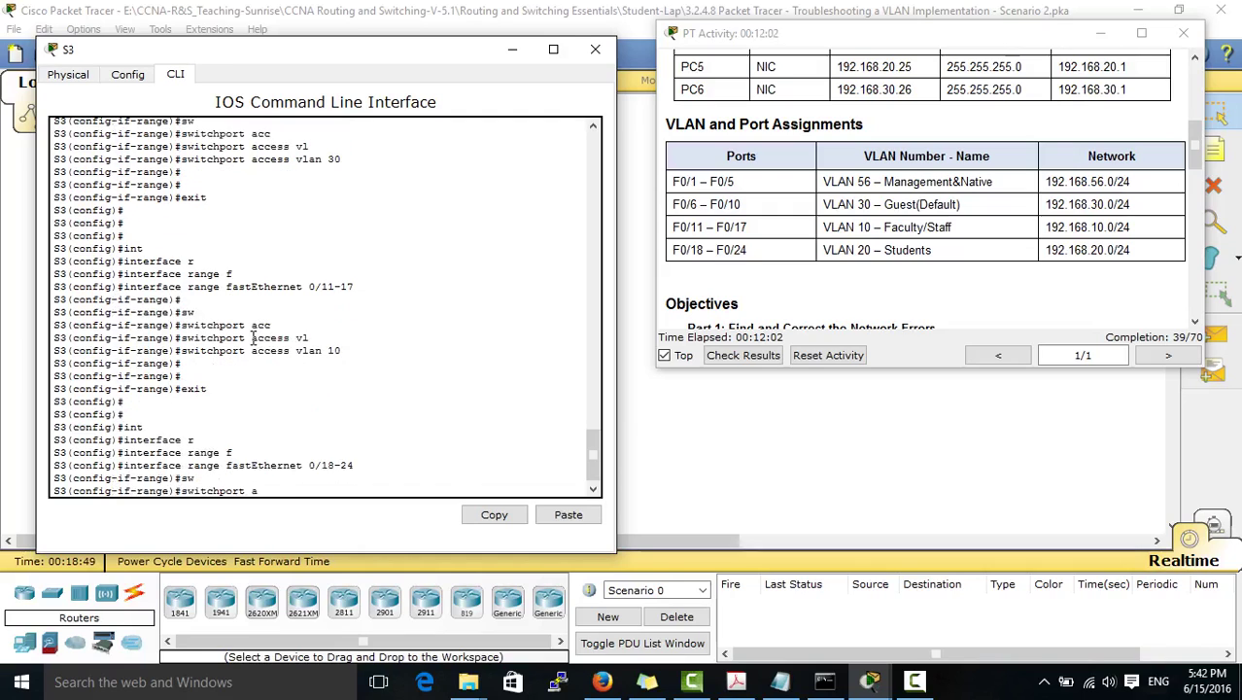
pyautogui.write('cc')
pyautogui.press('Tab')
pyautogui.write('vl')
pyautogui.press('Tab')
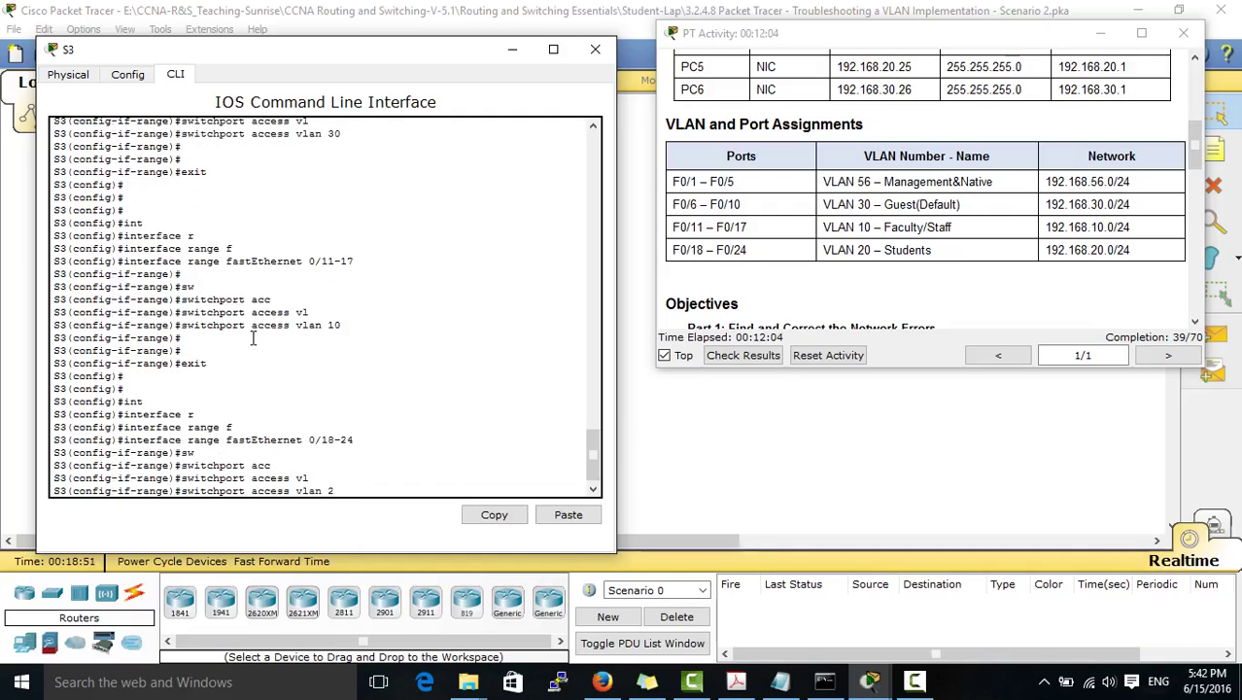
pyautogui.write('20')
pyautogui.press('Return')
pyautogui.press('Return')
pyautogui.press('Return')
pyautogui.press('Return')
pyautogui.press('Return')
pyautogui.press('Return')
pyautogui.press('Return')
pyautogui.press('Return')
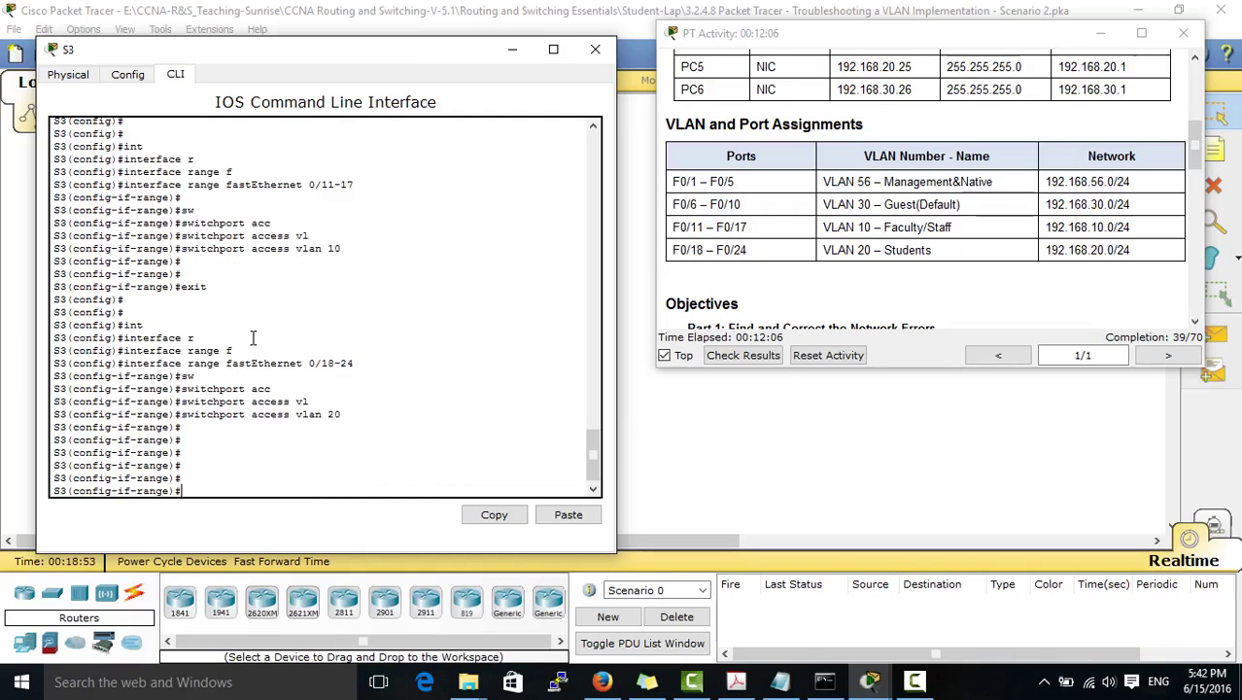
pyautogui.press('Return')
pyautogui.press('Return')
pyautogui.press('Return')
pyautogui.press('Return')
pyautogui.press('Return')
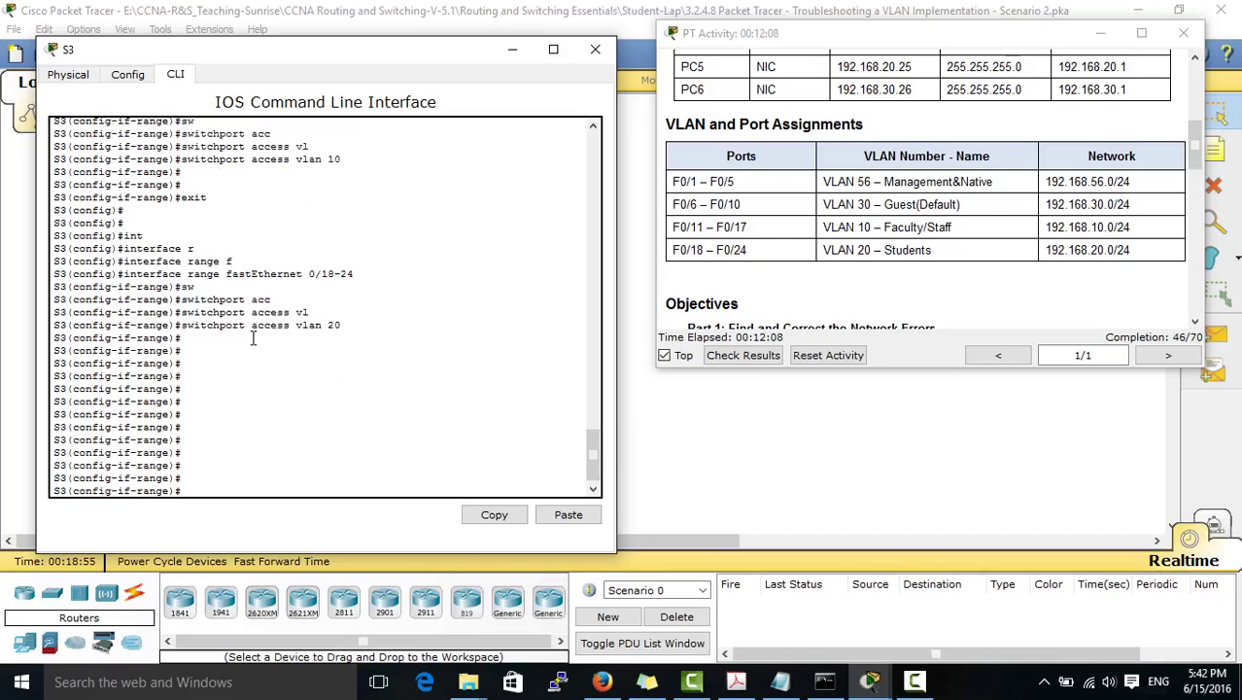
pyautogui.press('Return')
pyautogui.press('Return')
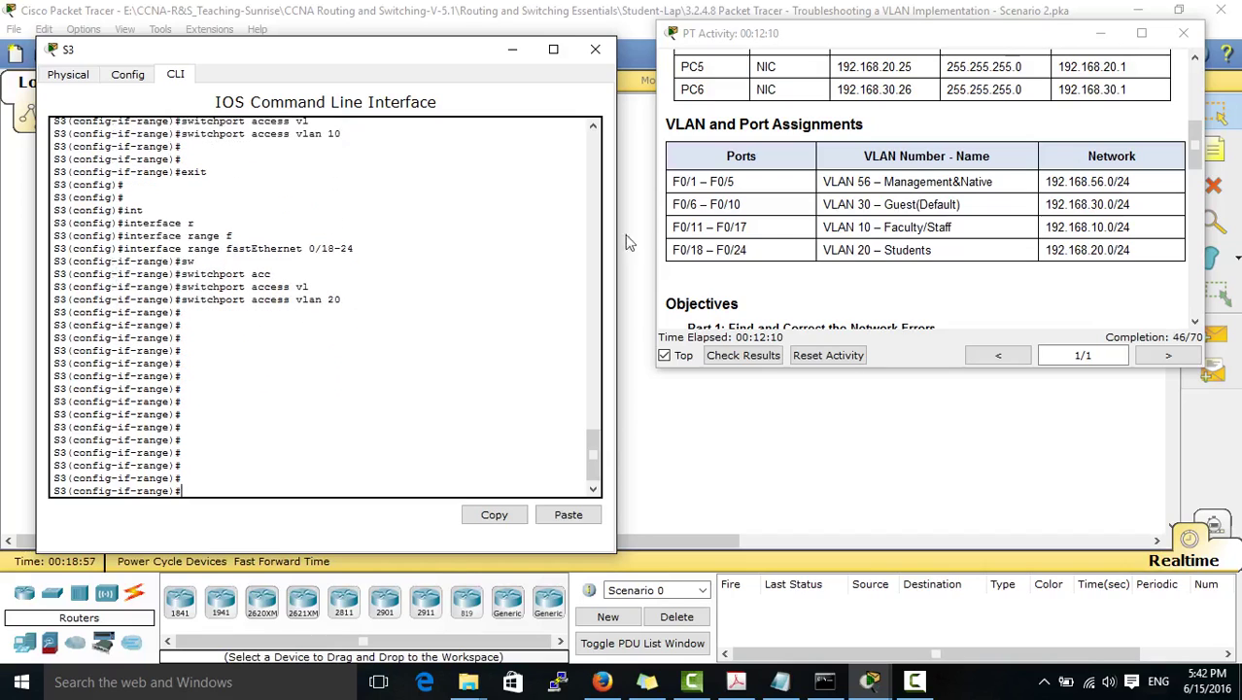
# Return to the network topology and fast forward the simulation time so the S3 links come up
pyautogui.click(739, 408)
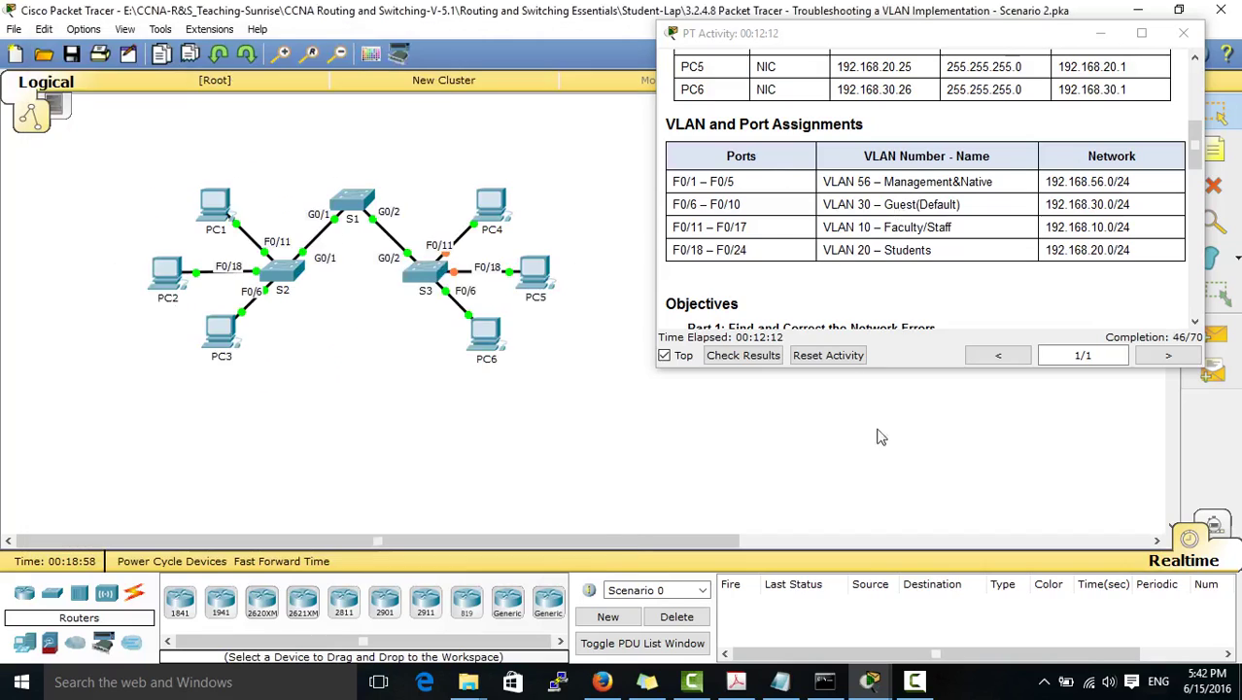
pyautogui.click(1213, 334)
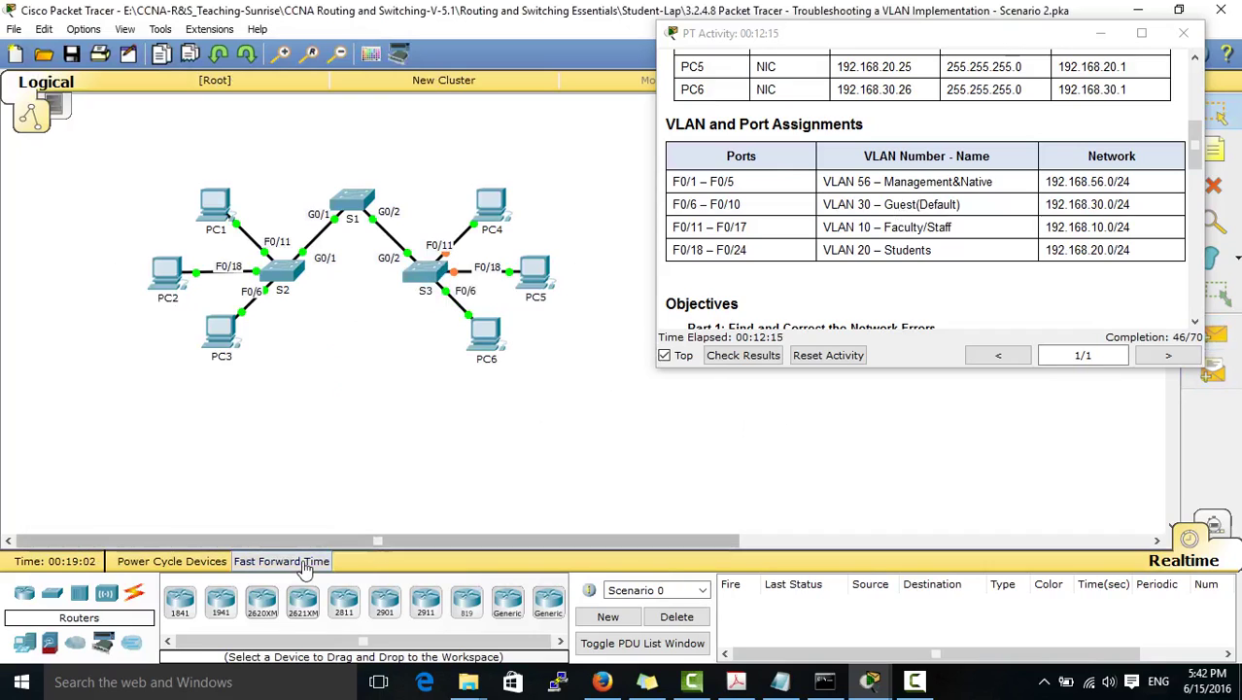
pyautogui.click(281, 561)
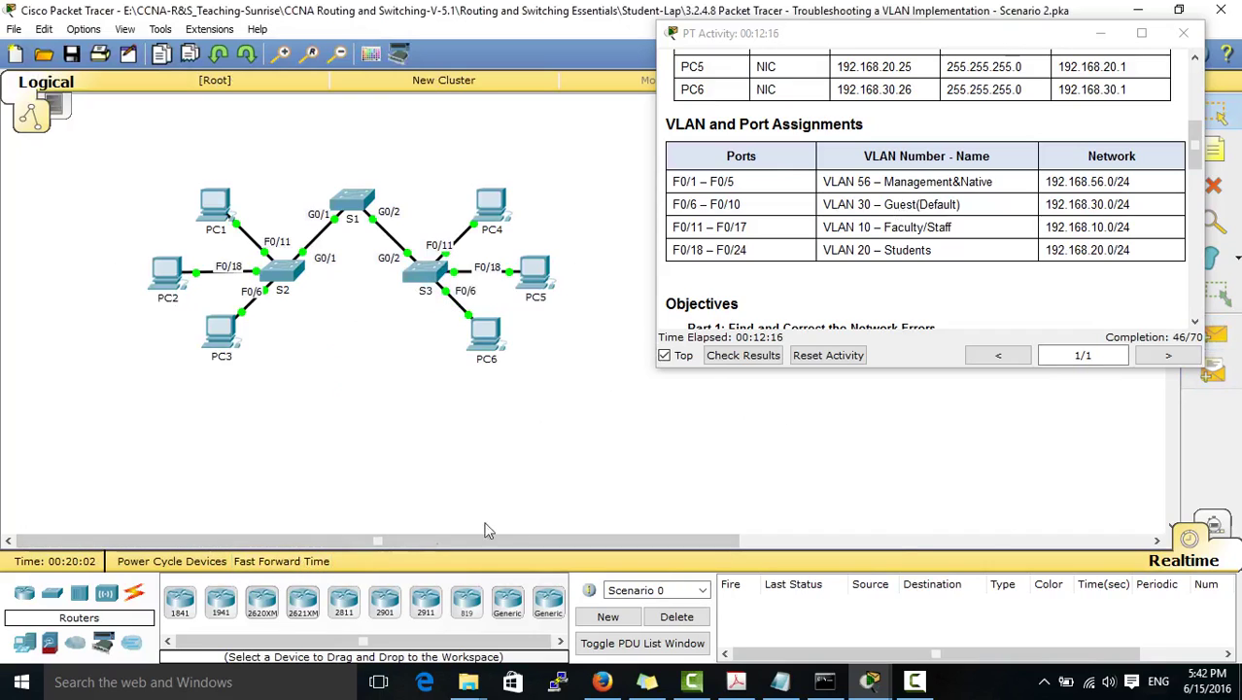
# Test connectivity with a simple PDU from PC1 to PC4, then delete the scenario's PDU
pyautogui.click(1213, 333)
pyautogui.click(216, 206)
pyautogui.click(491, 206)
pyautogui.click(744, 602)
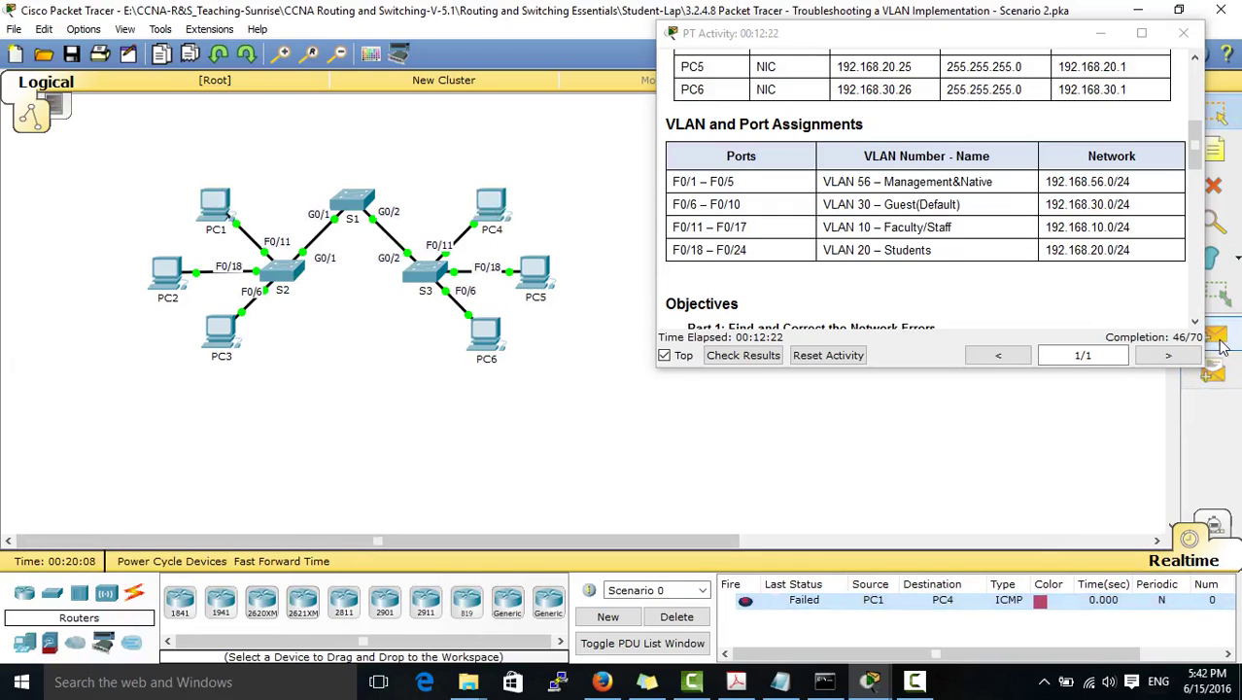
pyautogui.click(683, 620)
# Compare the assigned IPv4 addresses of PC1 and PC4 in the activity's Addressing Table
pyautogui.click(825, 238)
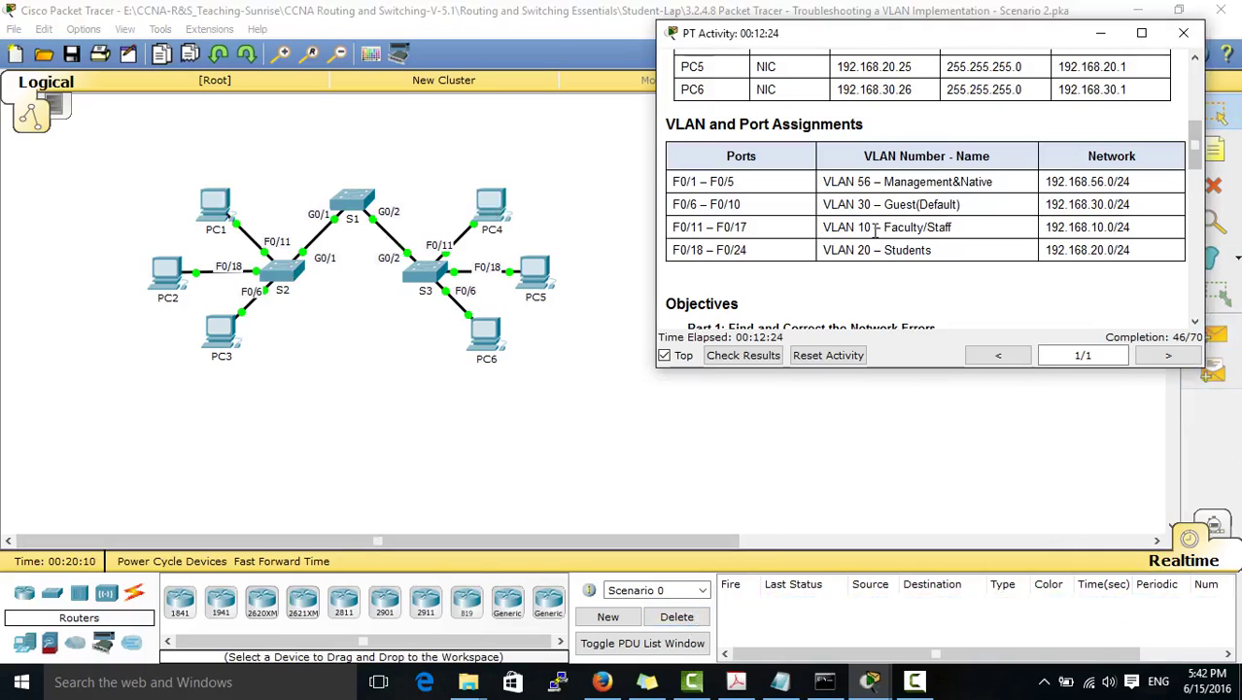
pyautogui.scroll(5, 876, 230)
pyautogui.scroll(-1, 876, 230)
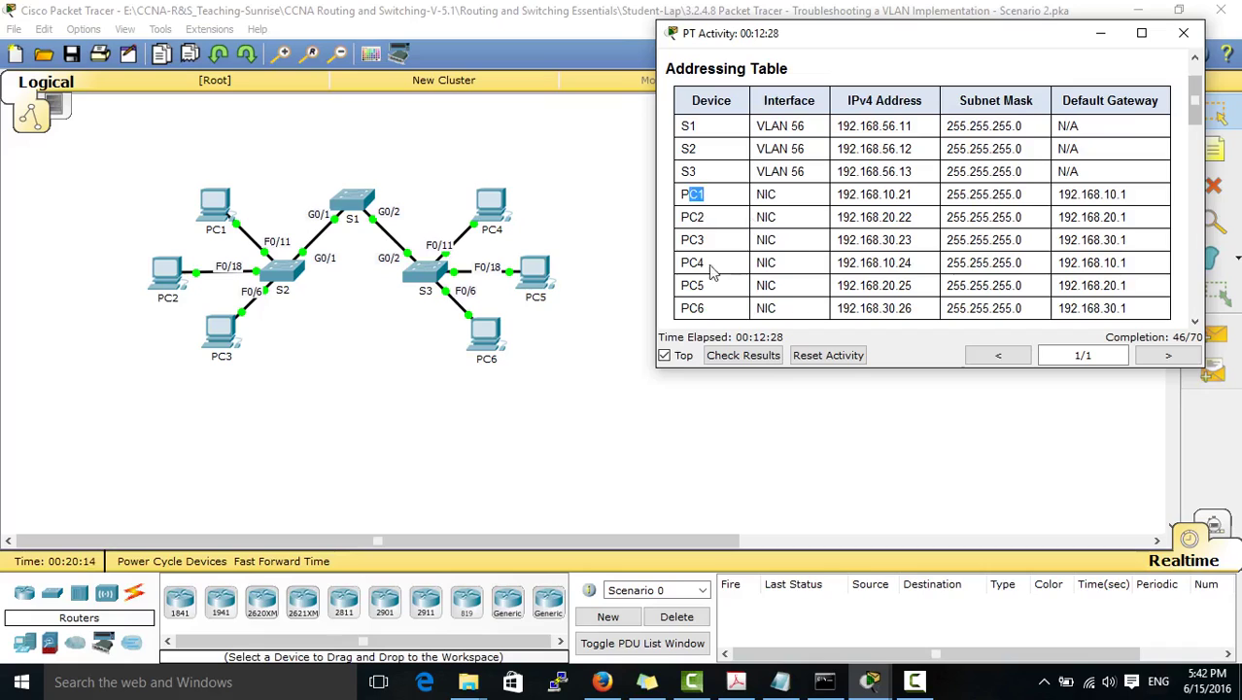
pyautogui.moveTo(710, 270); pyautogui.dragTo(859, 255)
pyautogui.click(754, 276)
pyautogui.click(676, 407)
# Test connectivity with simple PDUs from PC1 to PC4, PC2 to PC5 and PC3 to PC6, then clear the scenario
pyautogui.click(1212, 335)
pyautogui.click(222, 206)
pyautogui.click(471, 233)
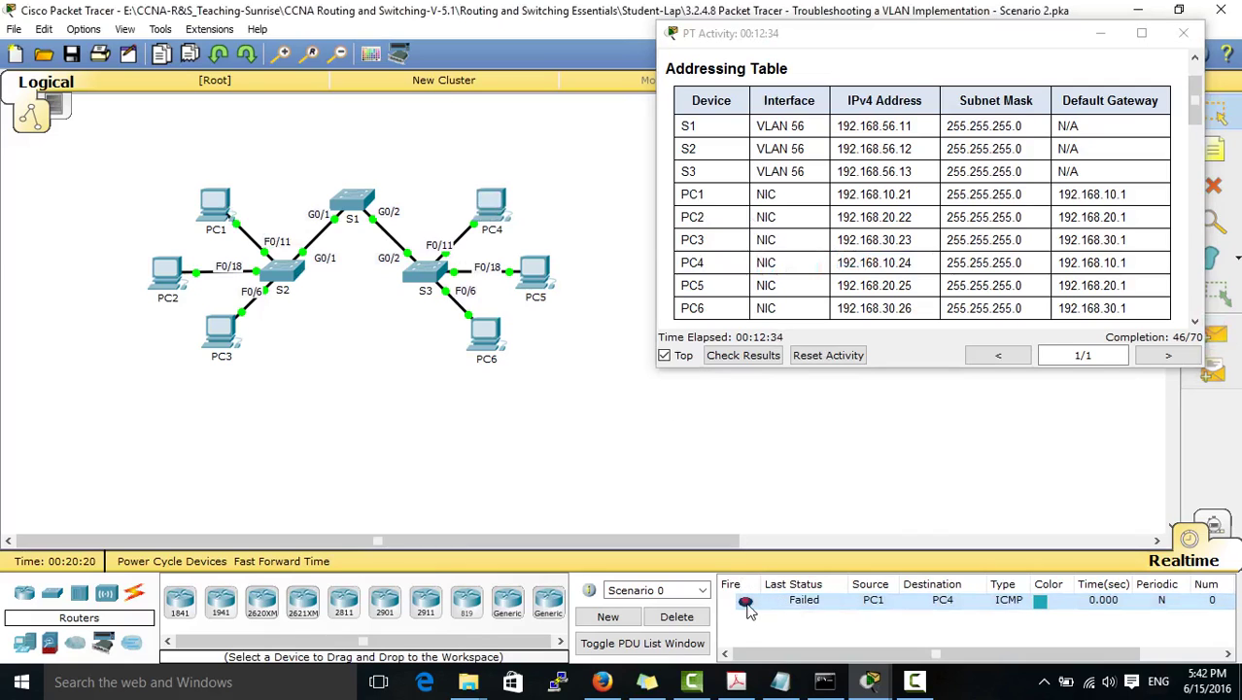
pyautogui.press('p')
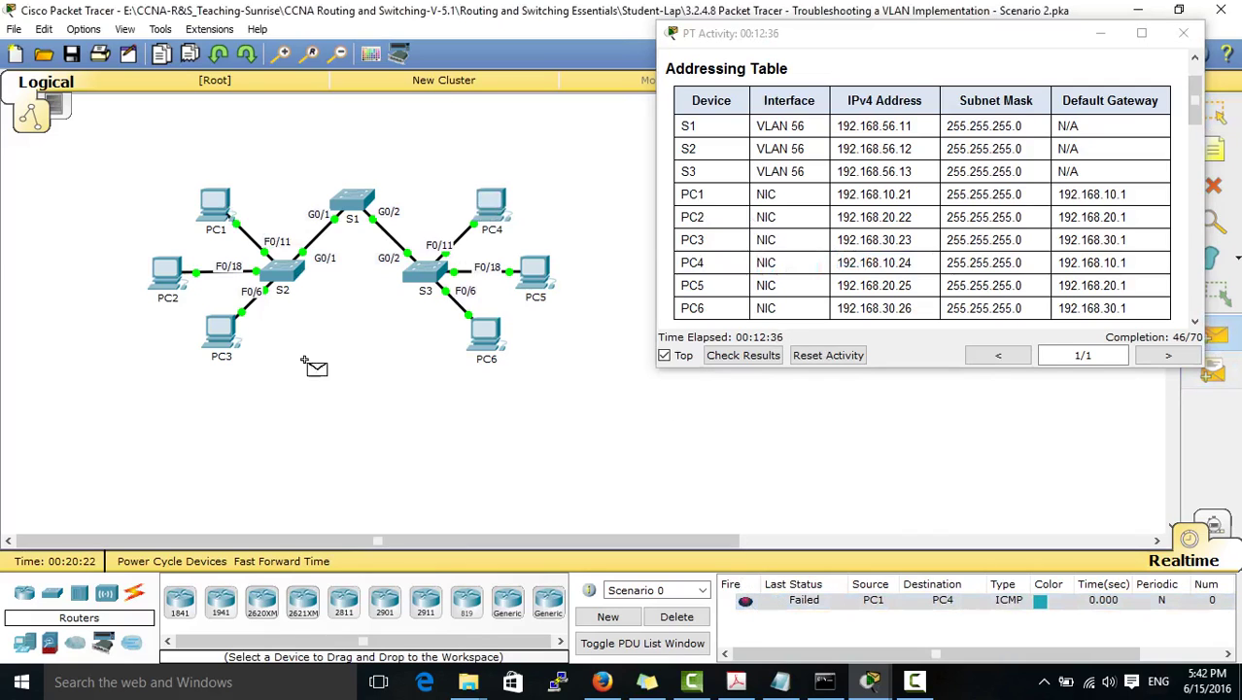
pyautogui.click(167, 275)
pyautogui.click(531, 273)
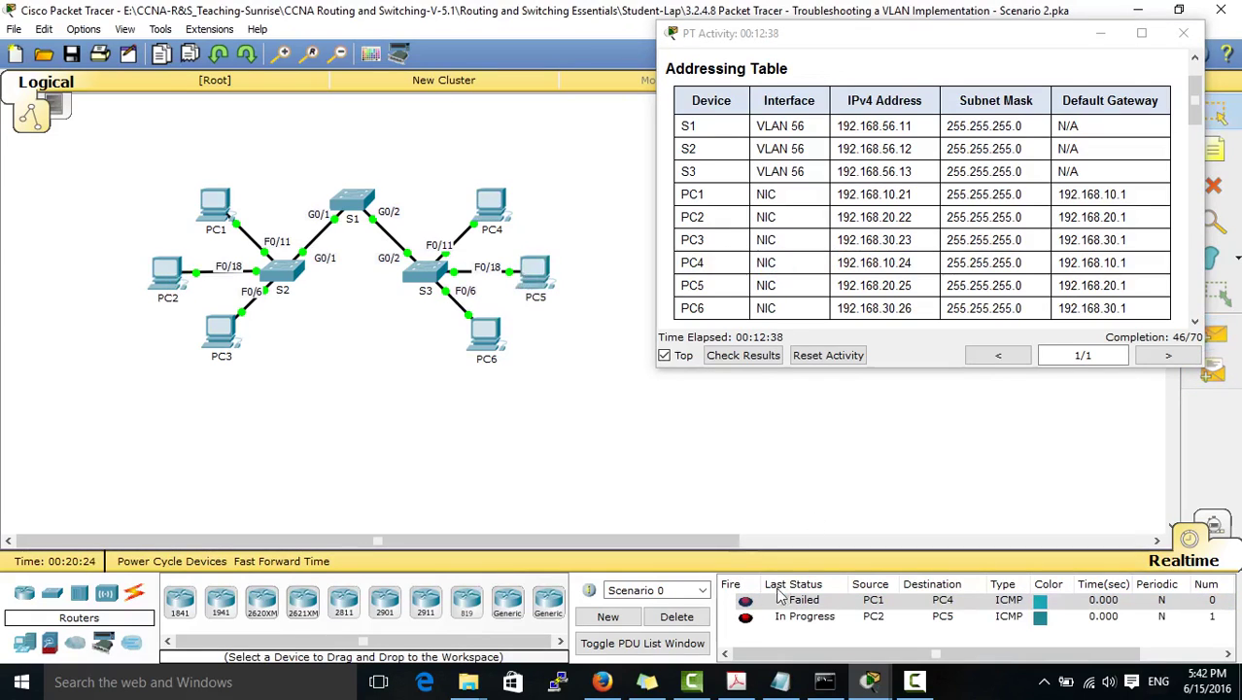
pyautogui.press('p')
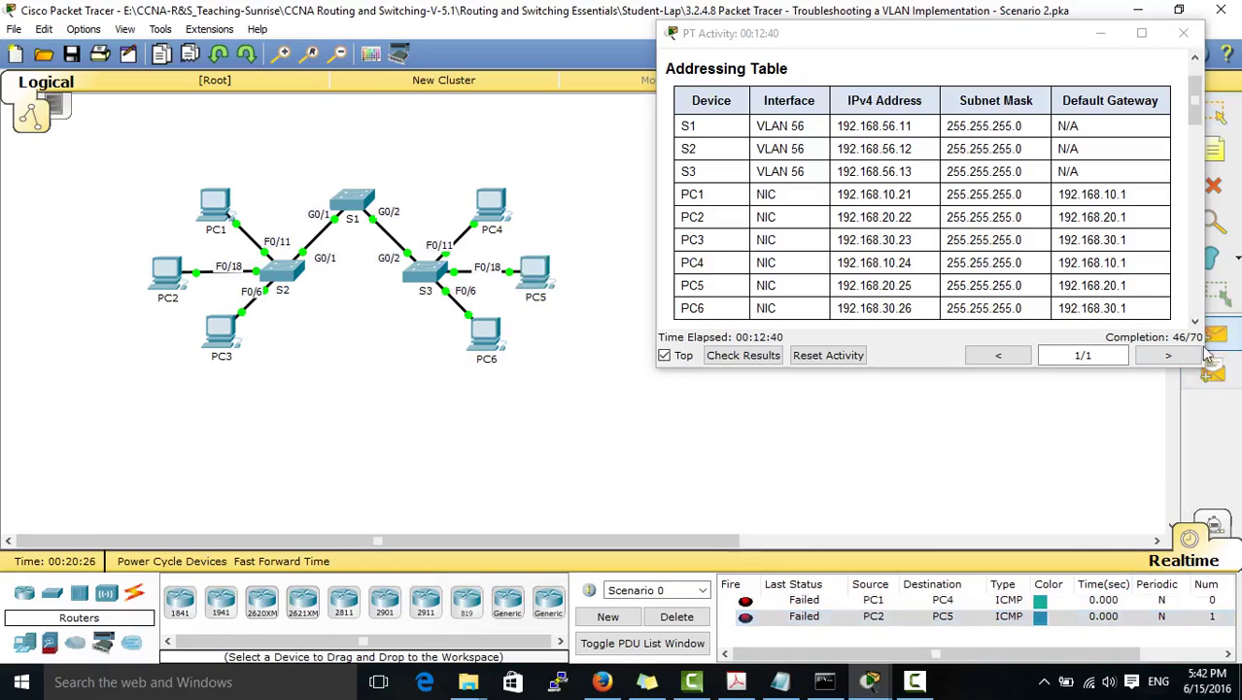
pyautogui.click(222, 333)
pyautogui.click(486, 335)
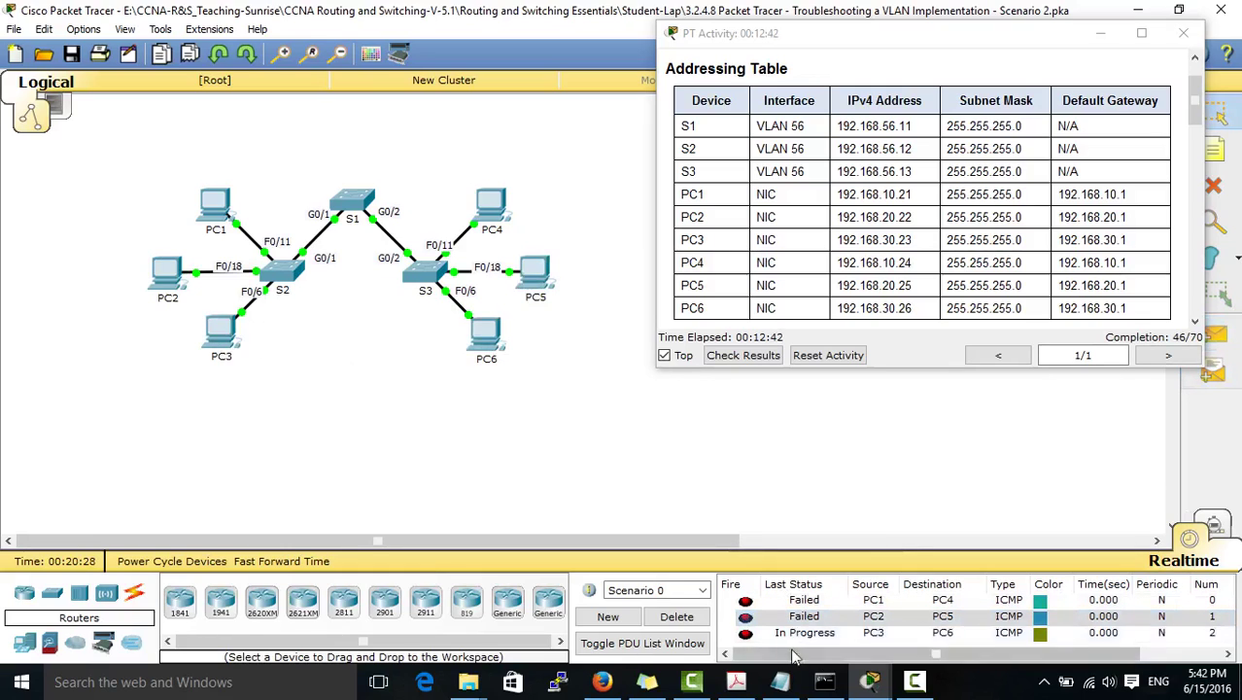
pyautogui.click(678, 616)
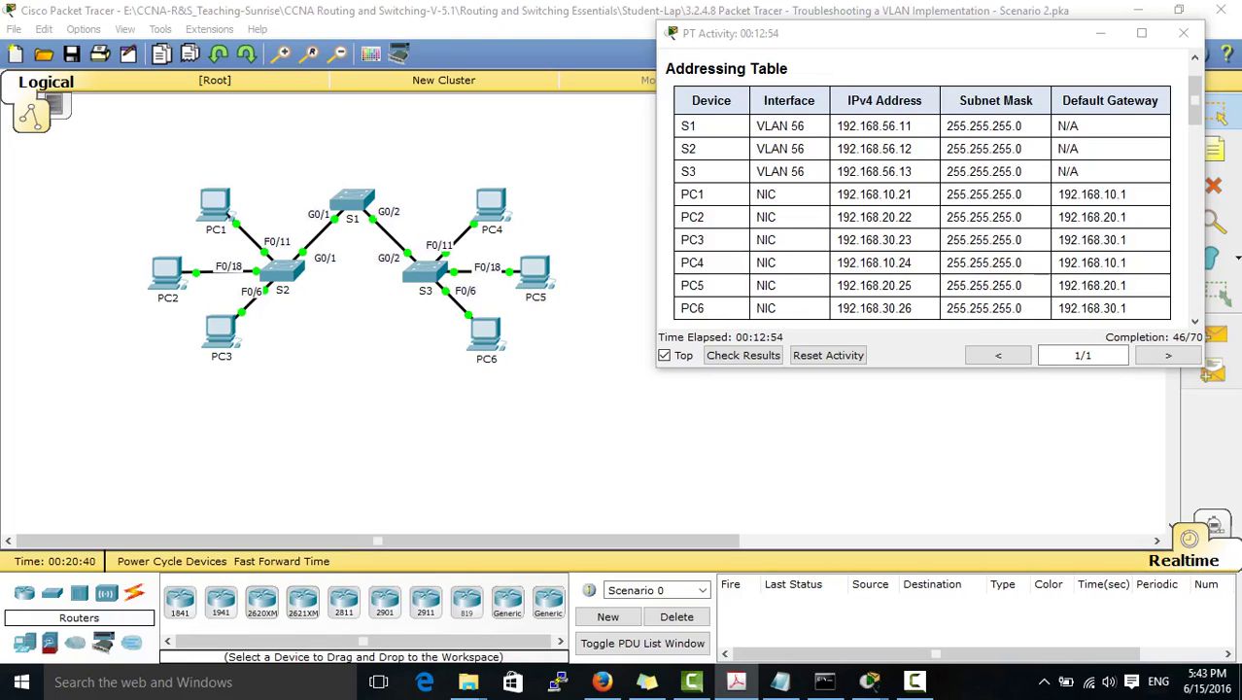
# Reopen the S3 CLI, return to privileged EXEC mode with end, and begin a show command
pyautogui.click(415, 277)
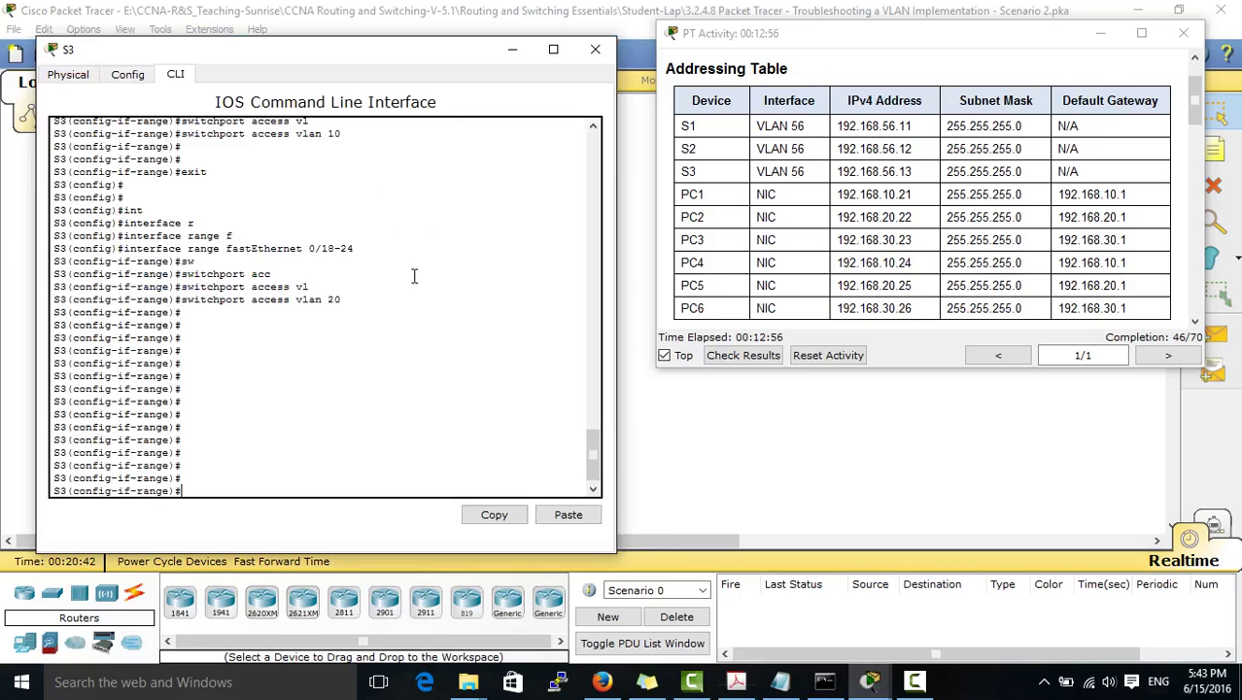
pyautogui.moveTo(408, 48); pyautogui.dragTo(1030, 208)
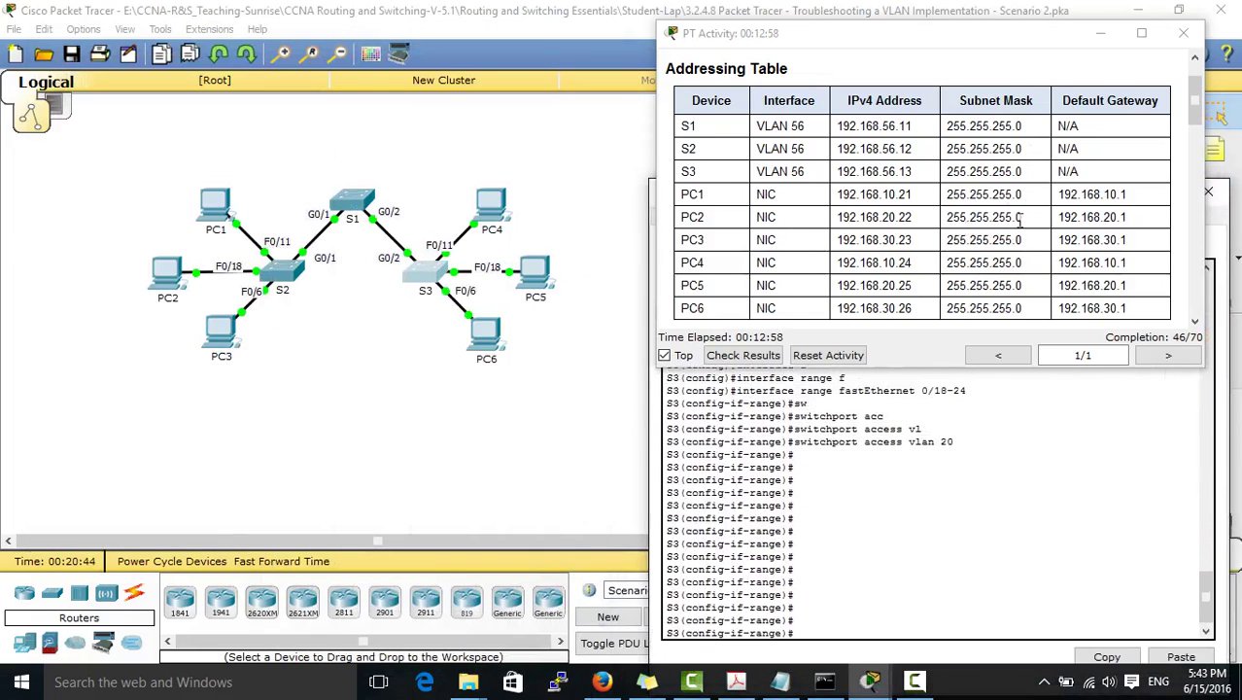
pyautogui.press('Return')
pyautogui.press('Return')
pyautogui.press('Return')
pyautogui.write('end')
pyautogui.press('Return')
pyautogui.press('Return')
pyautogui.press('Return')
pyautogui.write('sh r')
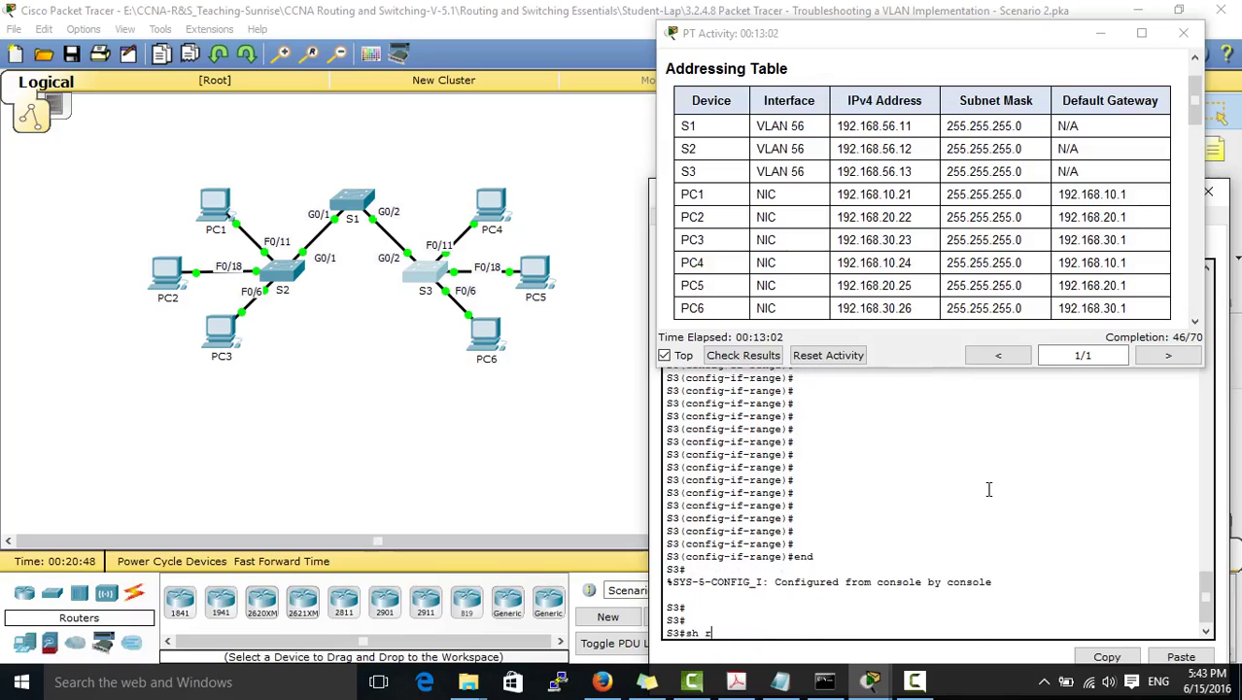
# Examine the GigabitEthernet0/1 trunk and VLAN interface settings in S2's running configuration
pyautogui.click(301, 282)
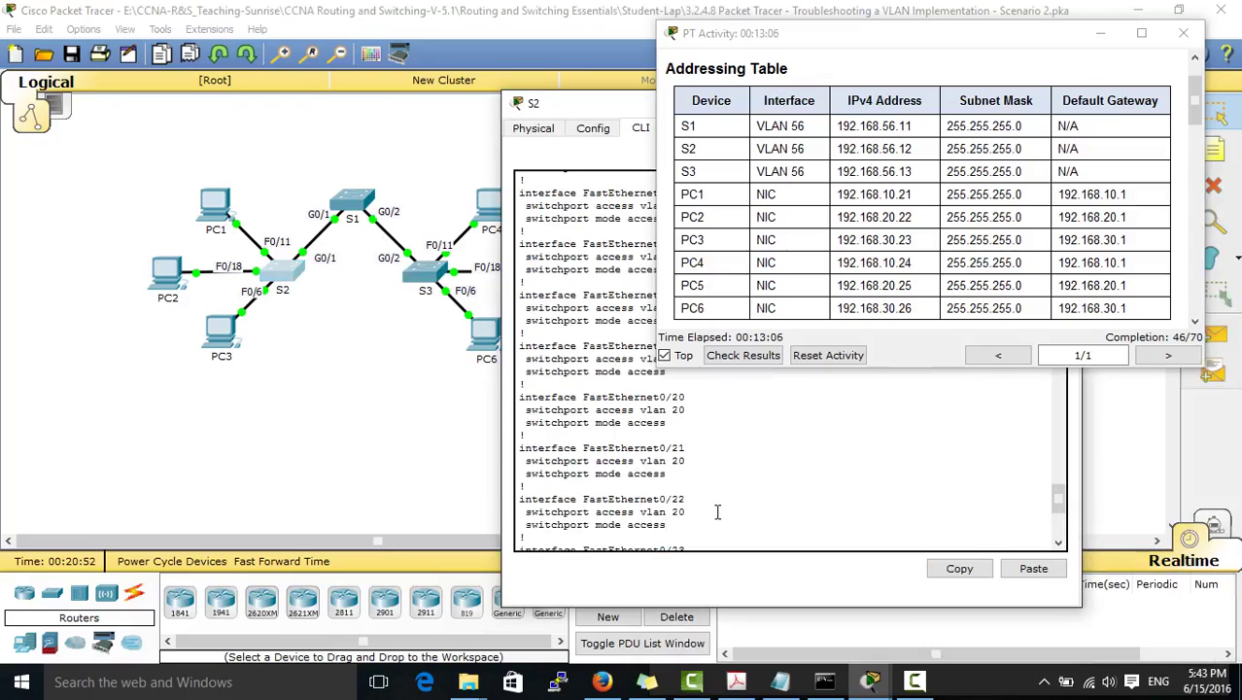
pyautogui.scroll(-12, 717, 512)
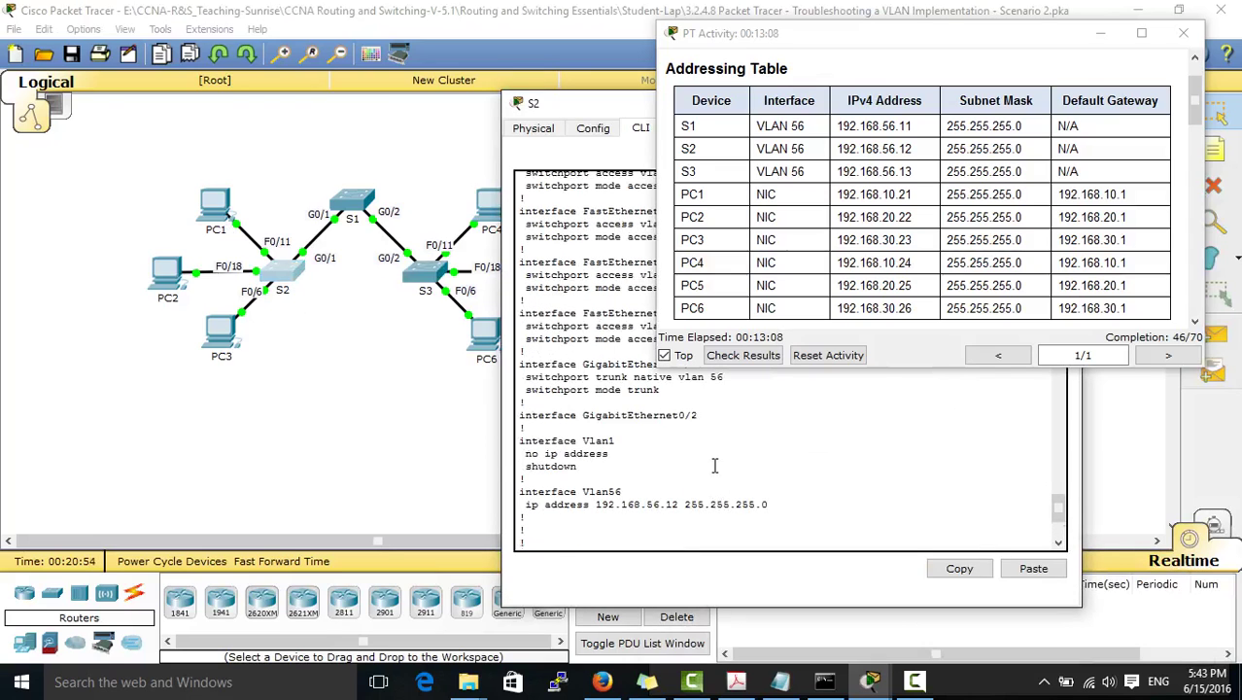
pyautogui.scroll(2, 714, 458)
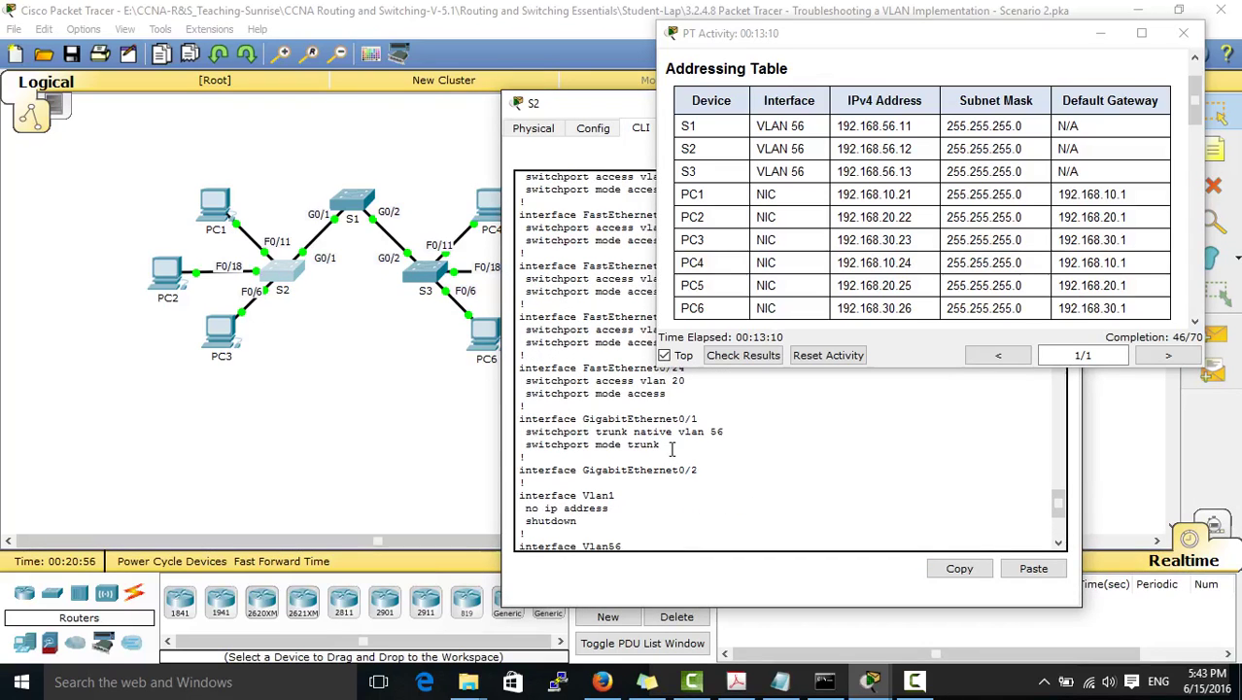
pyautogui.moveTo(676, 444); pyautogui.dragTo(519, 419)
pyautogui.click(751, 453)
pyautogui.scroll(-3, 770, 468)
pyautogui.scroll(-2, 770, 468)
pyautogui.click(401, 436)
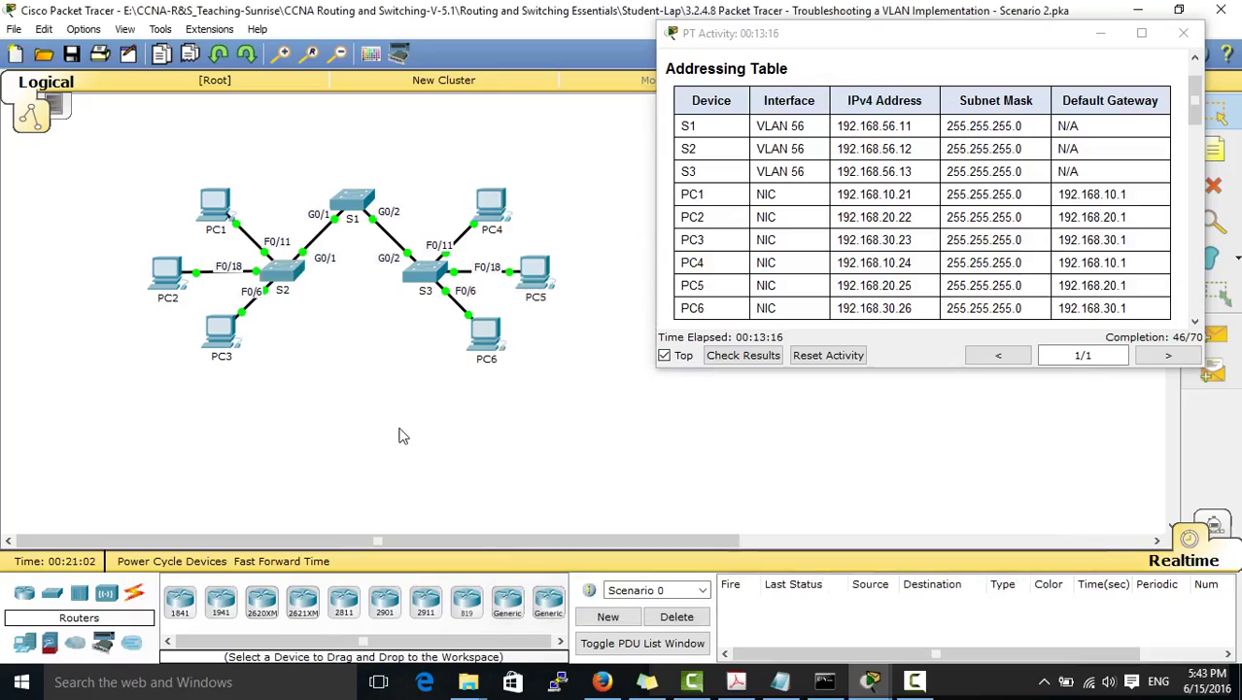
# Open the S1 CLI and examine the GigabitEthernet0/1 and GigabitEthernet0/2 trunk settings in its running configuration
pyautogui.click(915, 232)
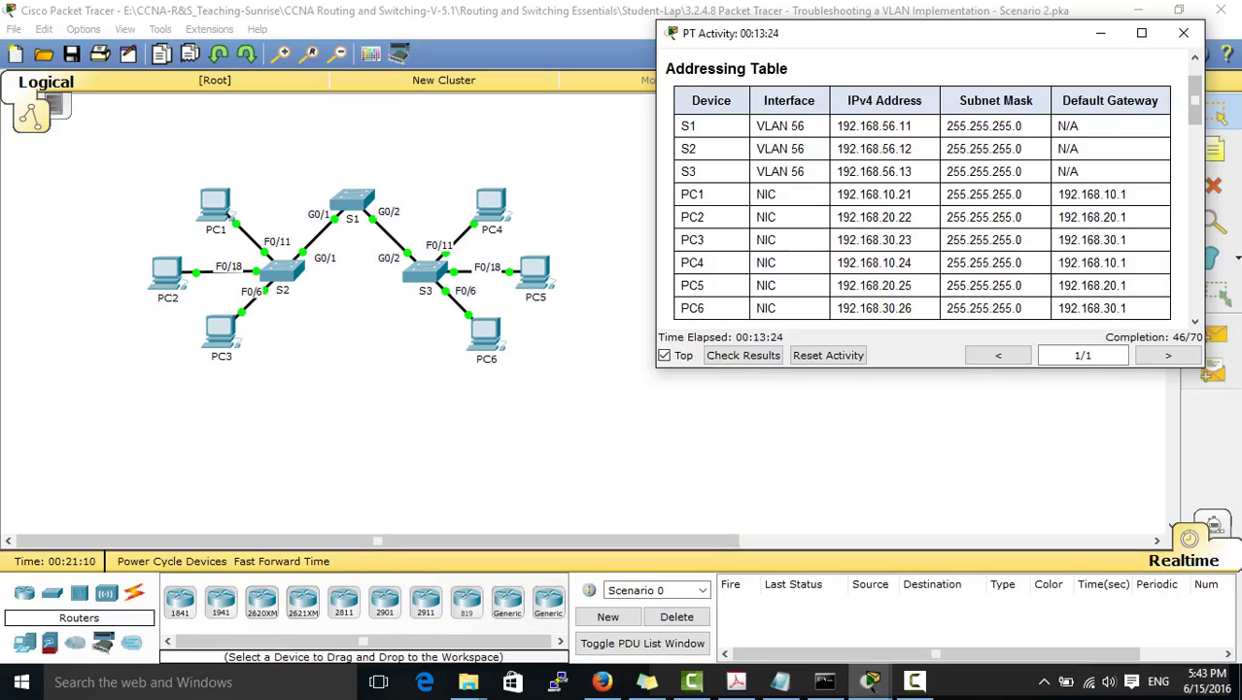
pyautogui.click(348, 216)
pyautogui.scroll(-3, 668, 494)
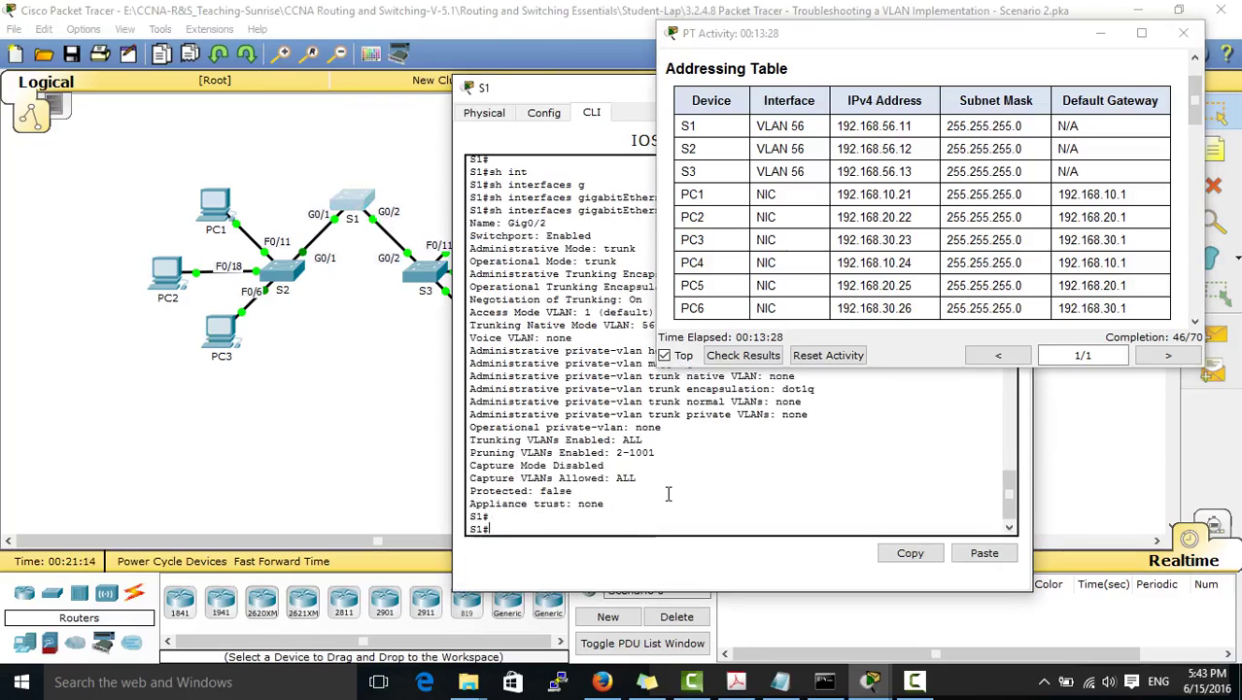
pyautogui.write('sh ru')
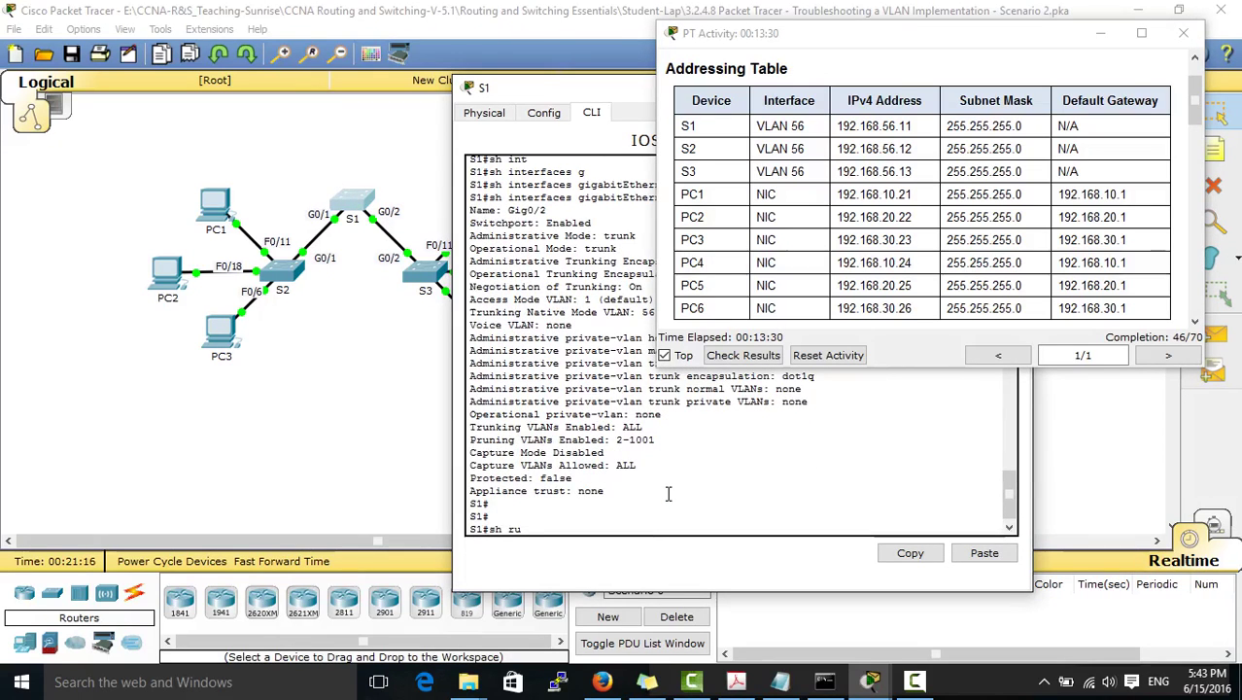
pyautogui.press('Return')
pyautogui.press('space')
pyautogui.press('space')
pyautogui.scroll(3, 668, 494)
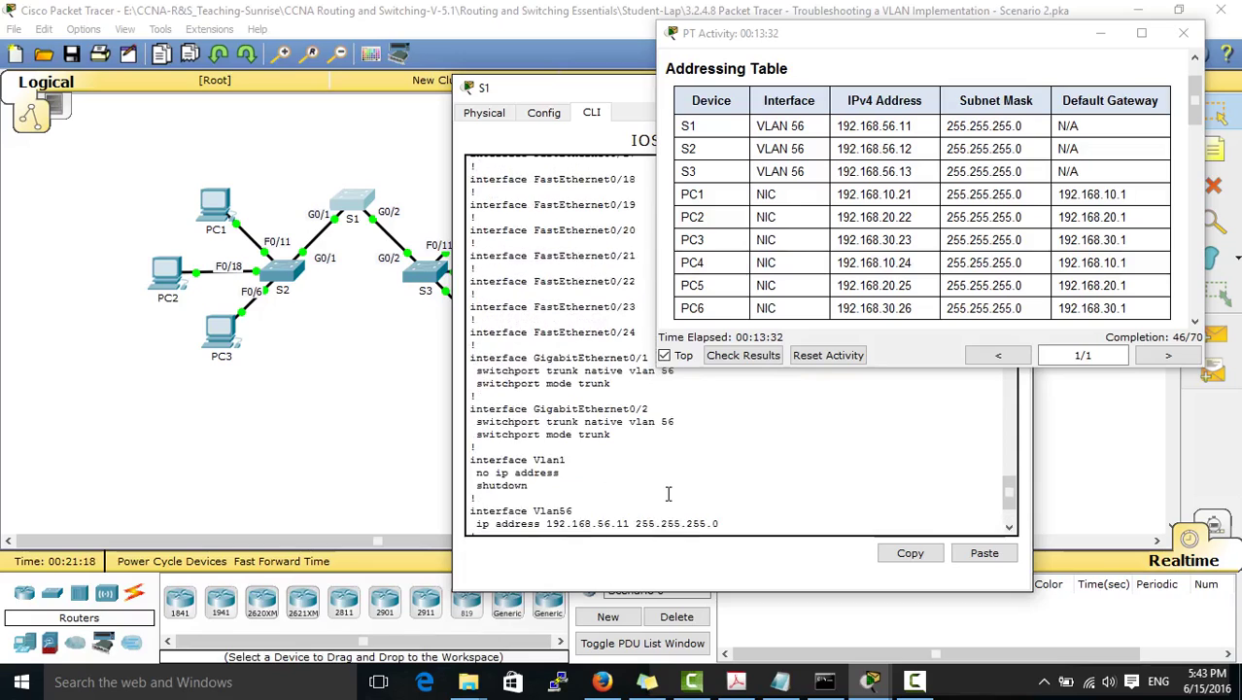
pyautogui.moveTo(640, 396); pyautogui.dragTo(477, 358)
pyautogui.click(713, 431)
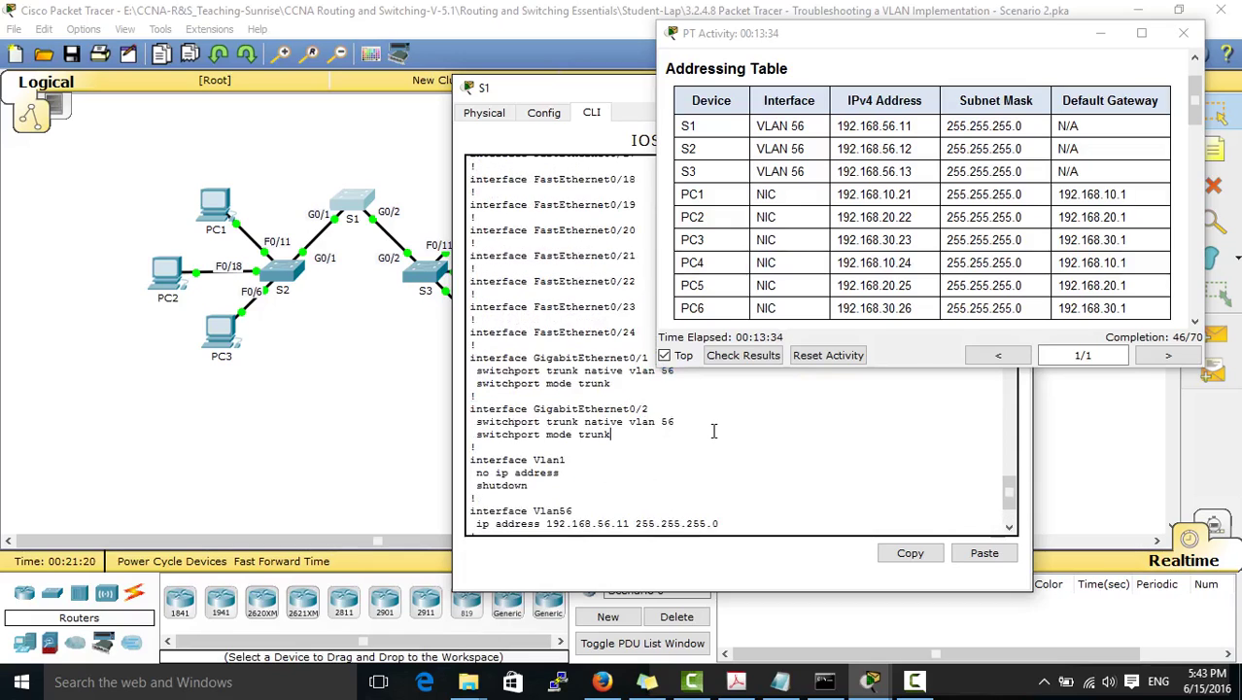
# Display S1's VLAN table with show vlan and check which VLANs are defined
pyautogui.scroll(-5, 713, 430)
pyautogui.write('sh v?')
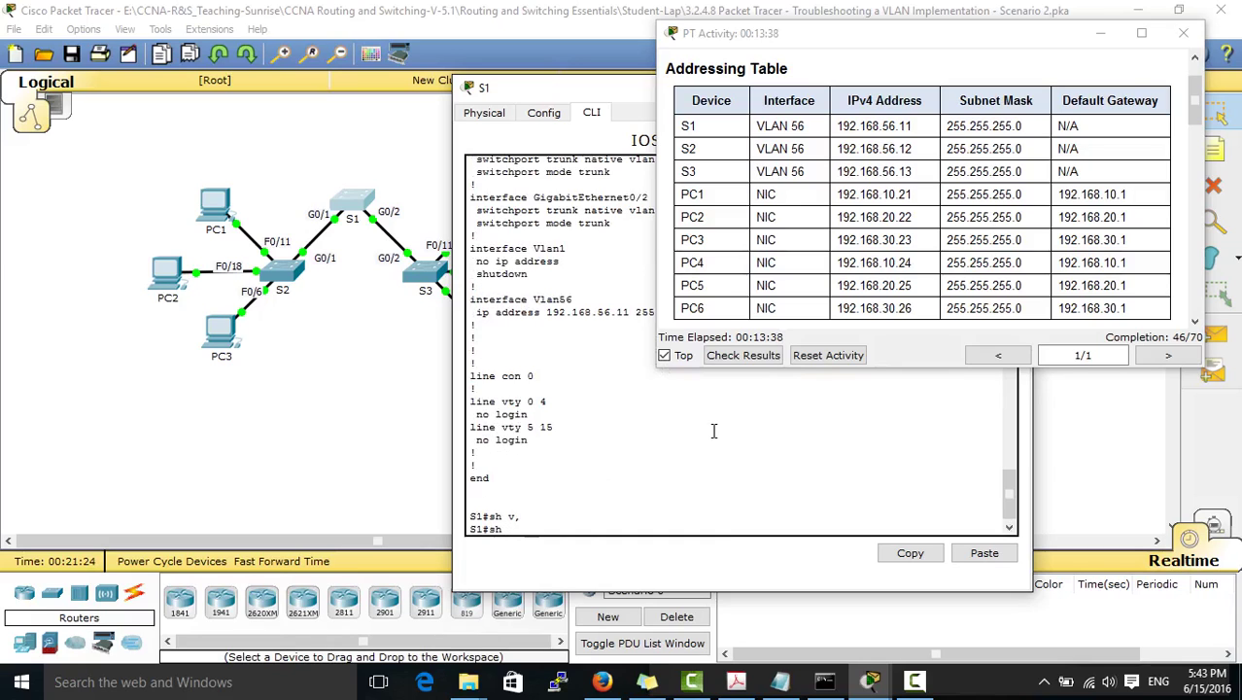
pyautogui.write('vl')
pyautogui.press('Tab')
pyautogui.press('Return')
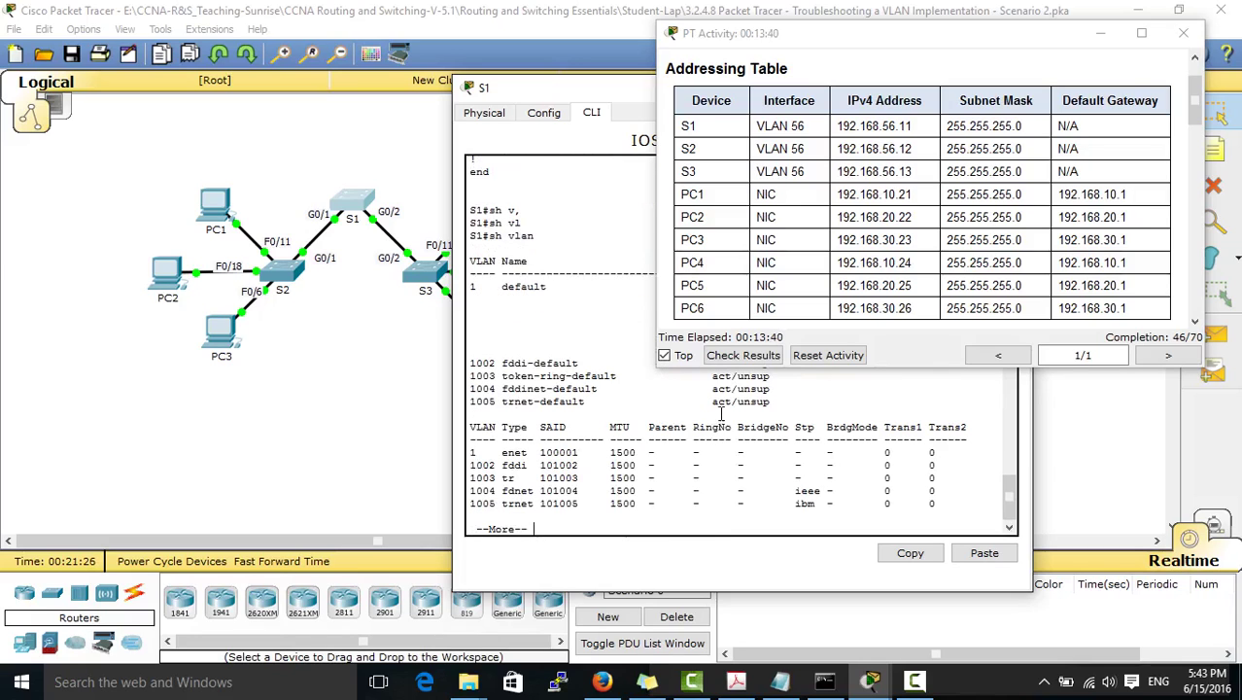
pyautogui.scroll(1, 603, 463)
pyautogui.moveTo(776, 456); pyautogui.dragTo(484, 339)
pyautogui.click(699, 455)
pyautogui.press('space')
# Enter global configuration mode on S1 and create VLAN 10
pyautogui.write('confi')
pyautogui.press('Tab')
pyautogui.write('t')
pyautogui.press('Tab')
pyautogui.press('Return')
pyautogui.press('Return')
pyautogui.write('vl')
pyautogui.press('Tab')
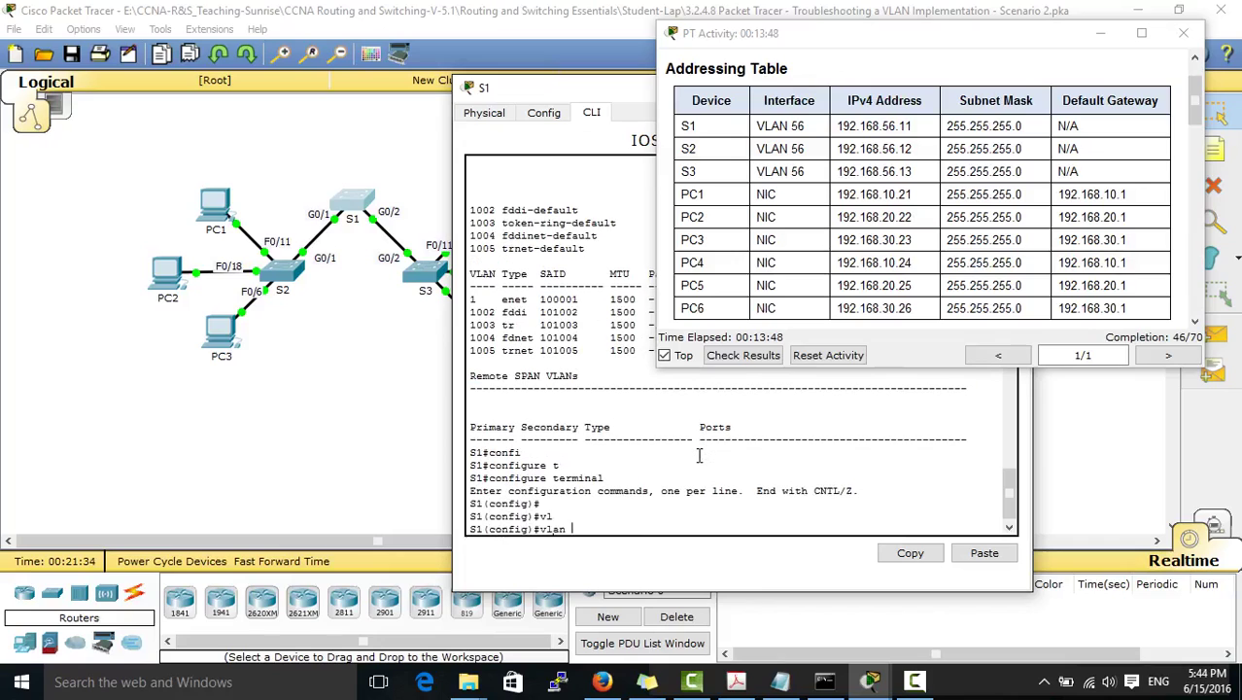
pyautogui.write('10')
pyautogui.press('Return')
# Name VLAN 10 Faculty/Staff on S1, copying the name from the VLAN and Port Assignments table
pyautogui.click(928, 139)
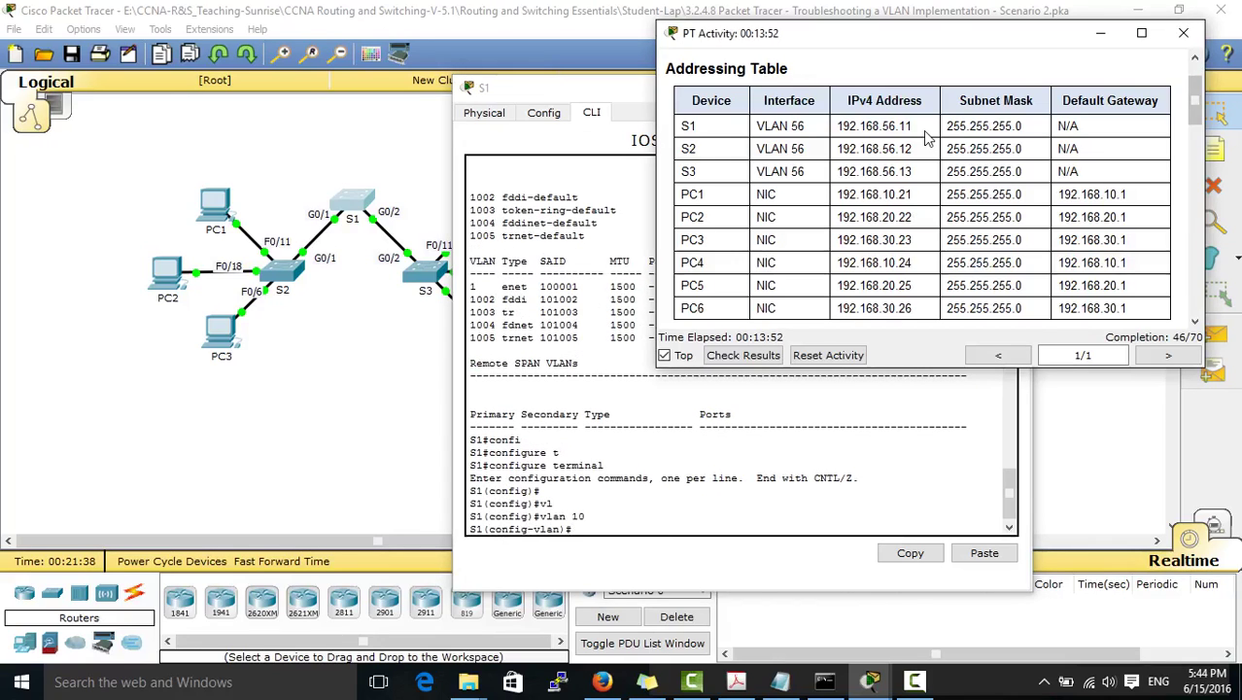
pyautogui.scroll(-3, 946, 211)
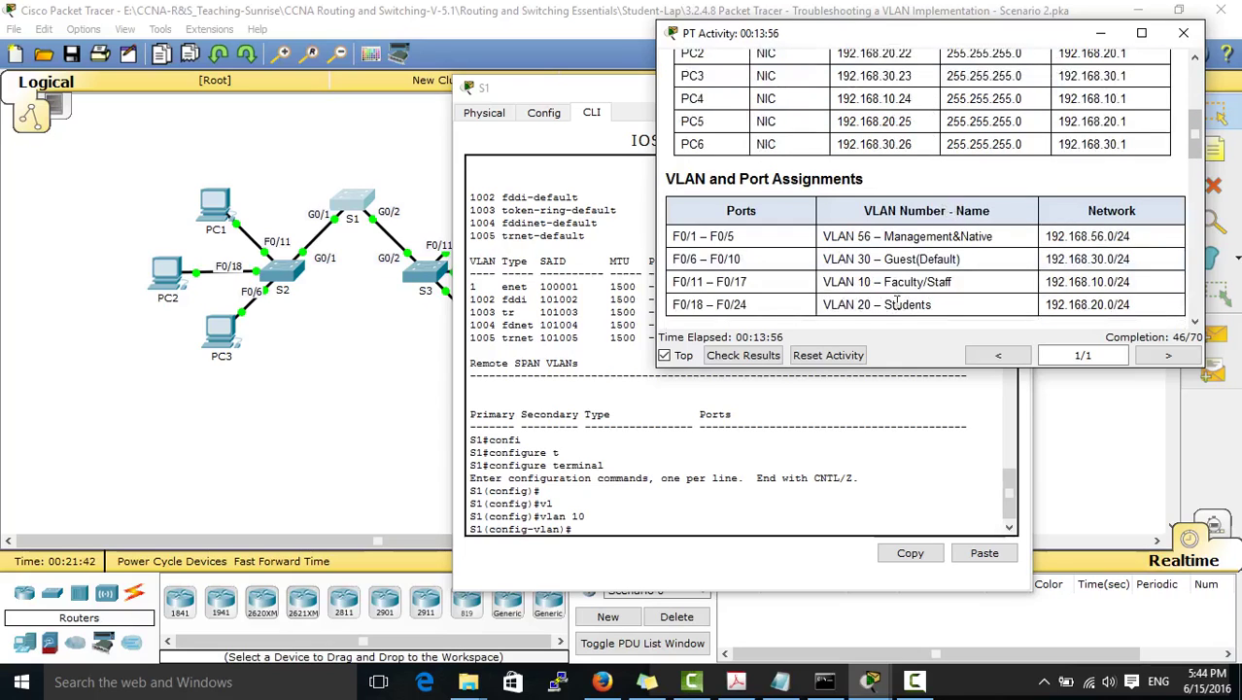
pyautogui.click(707, 533)
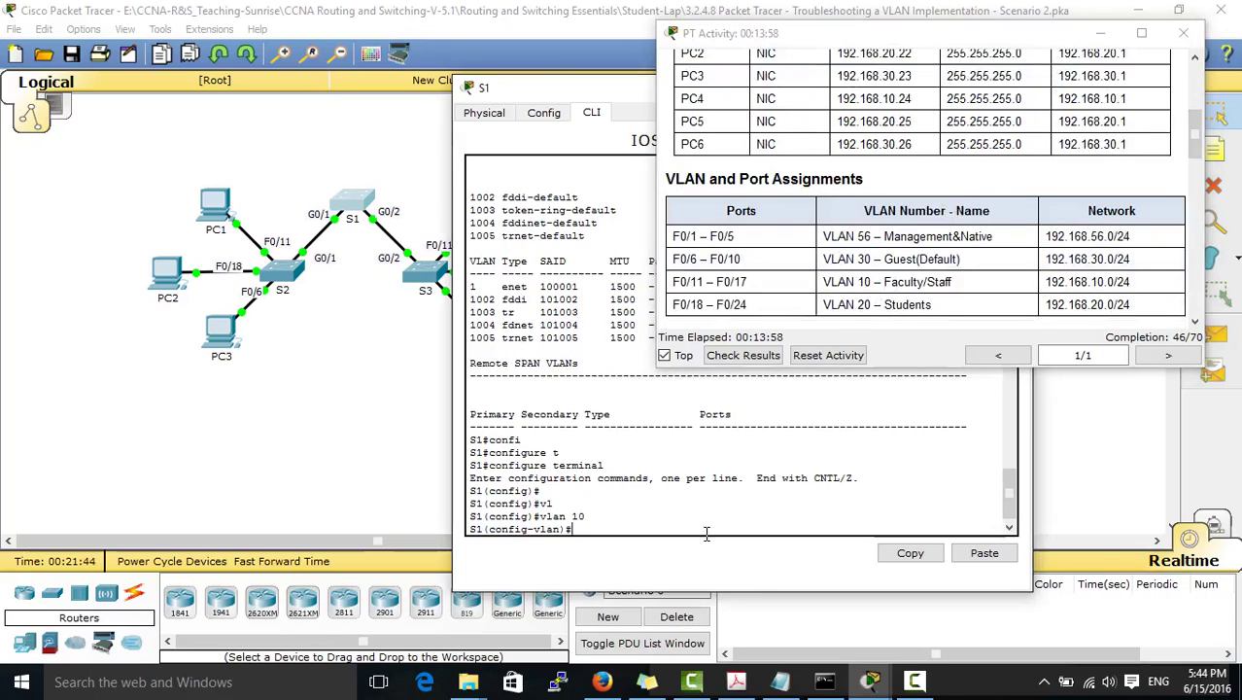
pyautogui.write('na')
pyautogui.press('Tab')
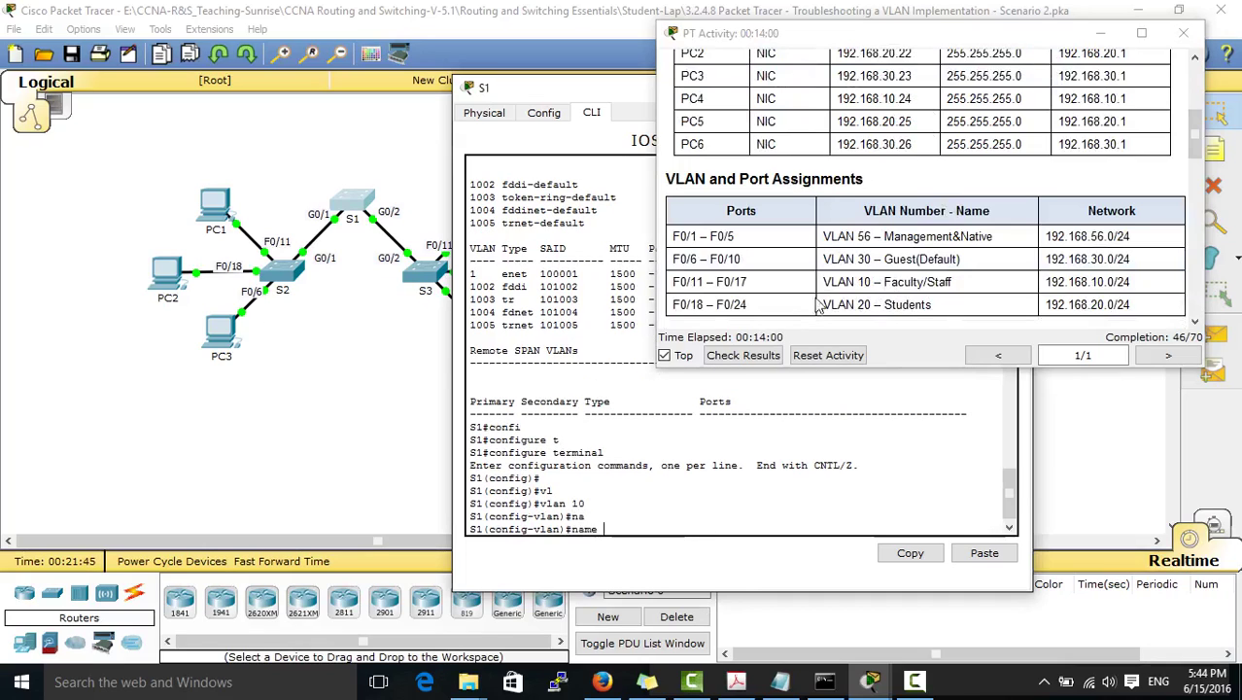
pyautogui.moveTo(886, 282); pyautogui.dragTo(954, 279)
pyautogui.press('super+c')
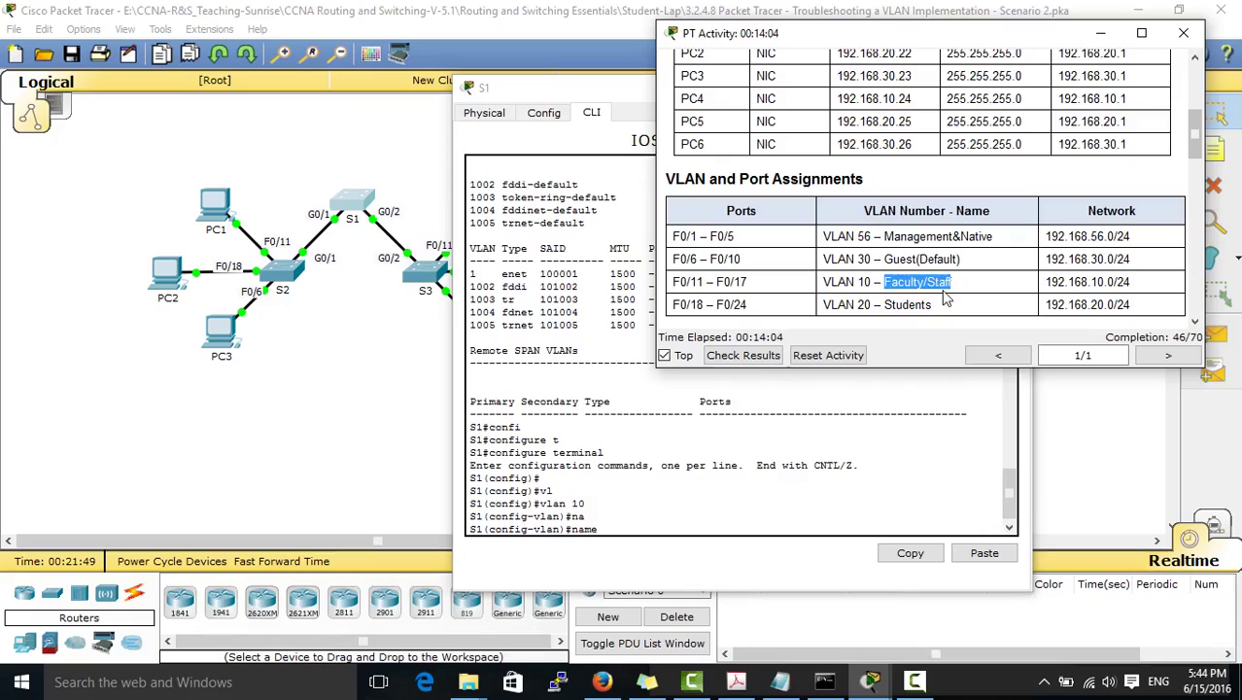
pyautogui.click(661, 532)
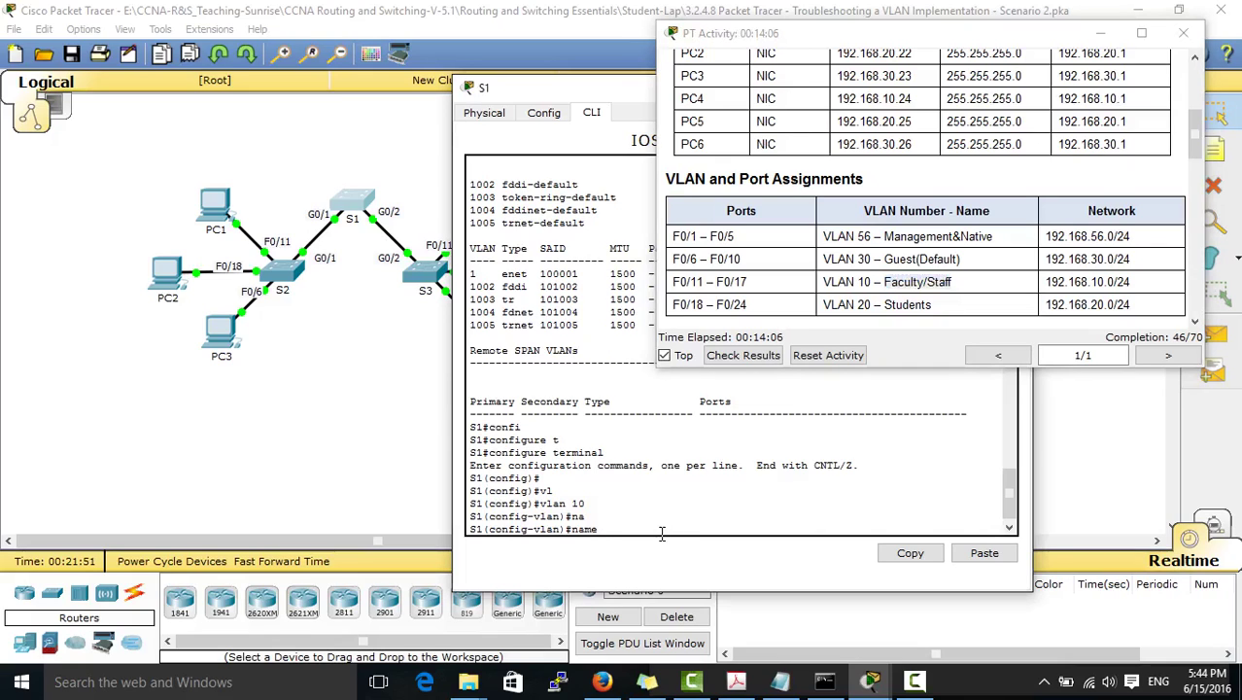
pyautogui.rightClick(661, 533)
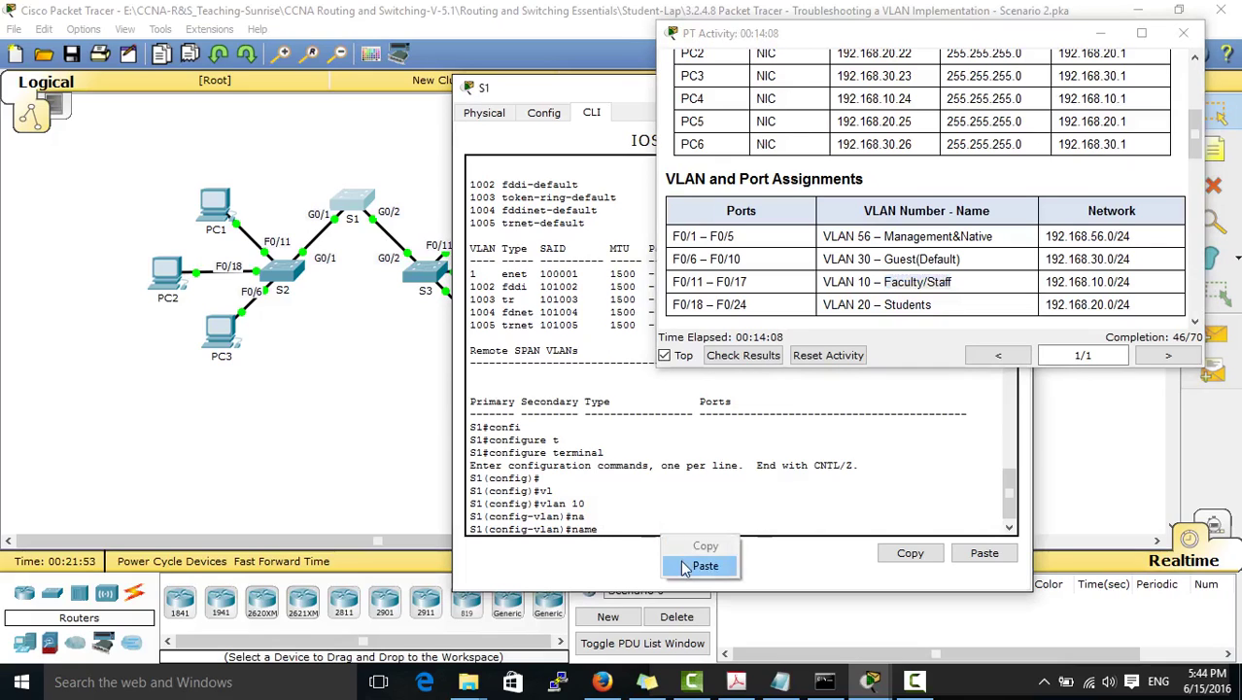
pyautogui.click(692, 564)
pyautogui.press('Return')
pyautogui.press('Return')
pyautogui.press('Return')
# Create VLAN 20 on S1 and name it Students, as given in the VLAN and Port Assignments table
pyautogui.write('vlan 20')
pyautogui.press('Return')
pyautogui.press('Return')
pyautogui.write('na')
pyautogui.press('Tab')
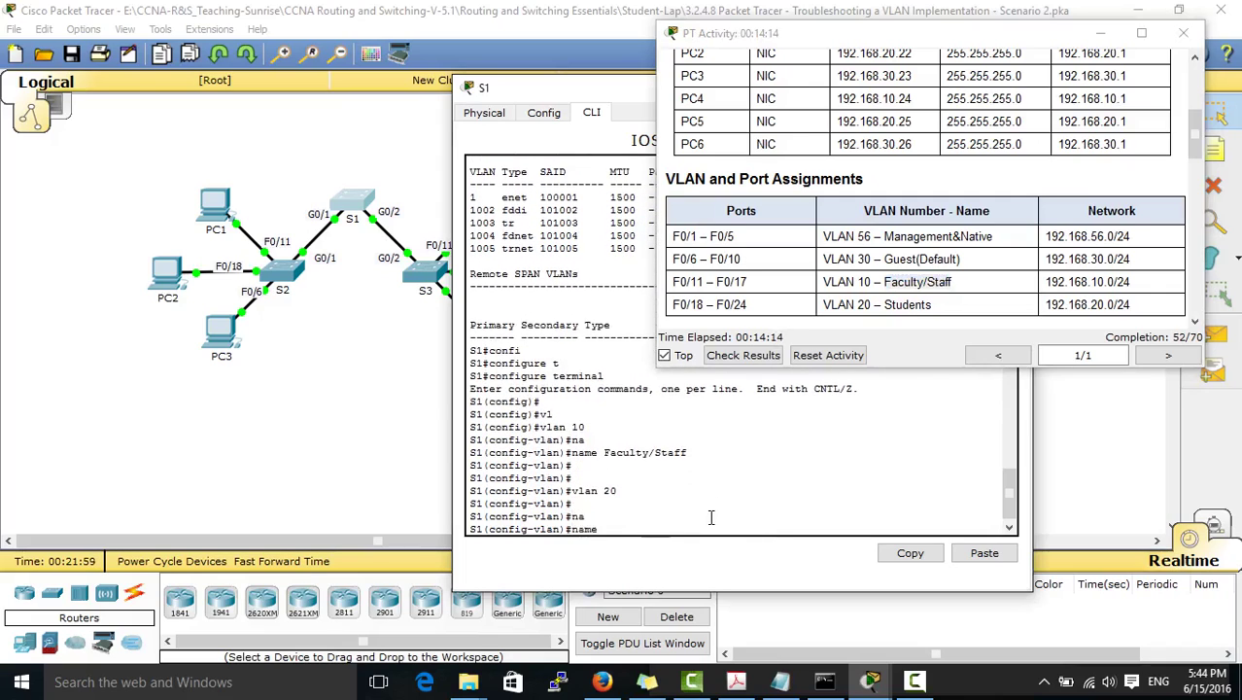
pyautogui.moveTo(885, 304); pyautogui.dragTo(934, 304)
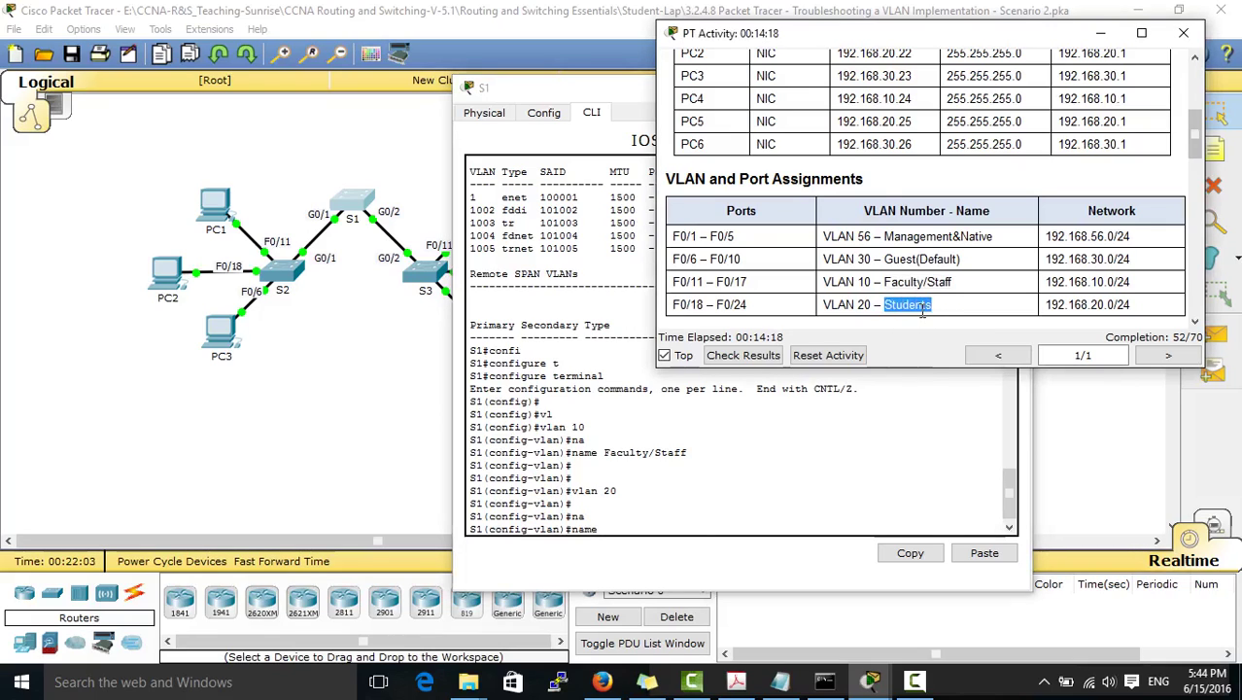
pyautogui.hotkey('ctrl', 'c')
pyautogui.click(671, 530)
pyautogui.rightClick(669, 525)
pyautogui.click(705, 556)
pyautogui.press('Return')
pyautogui.press('Return')
pyautogui.press('Return')
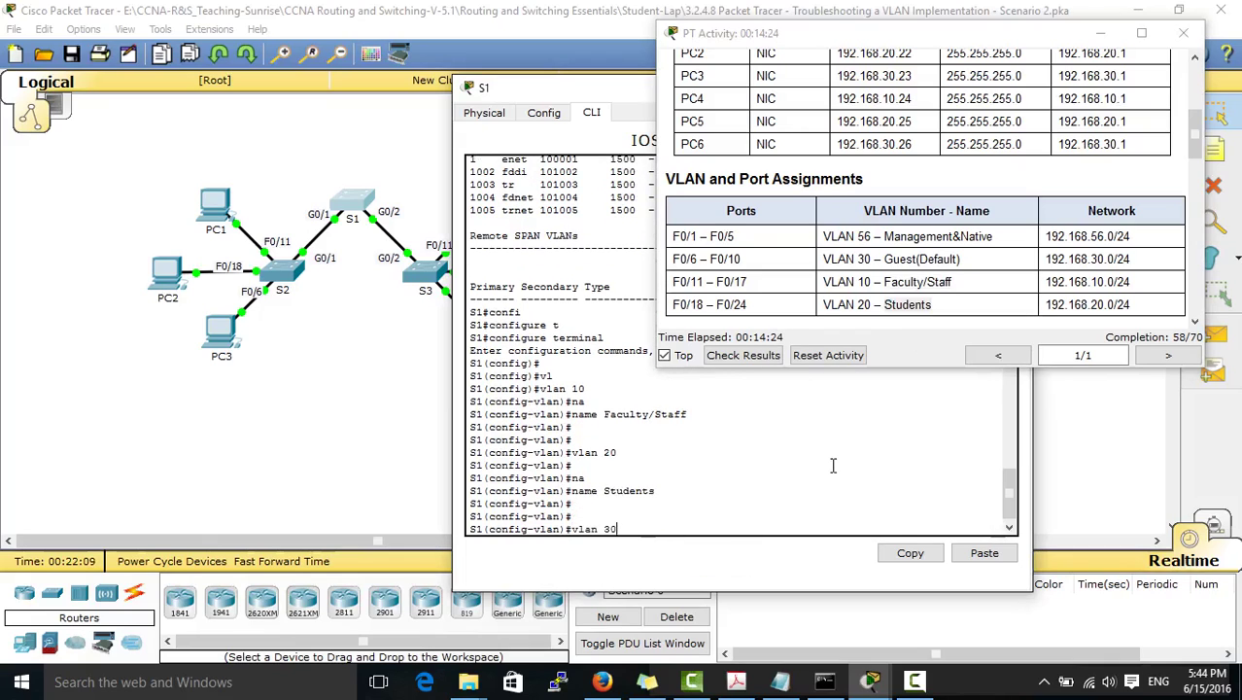
# Create VLAN 30 on S1 and name it Guest(Default), as given in the VLAN and Port Assignments table
pyautogui.write('vlan 30')
pyautogui.press('Return')
pyautogui.press('Return')
pyautogui.press('Return')
pyautogui.write('na')
pyautogui.press('Return')
pyautogui.write('name')
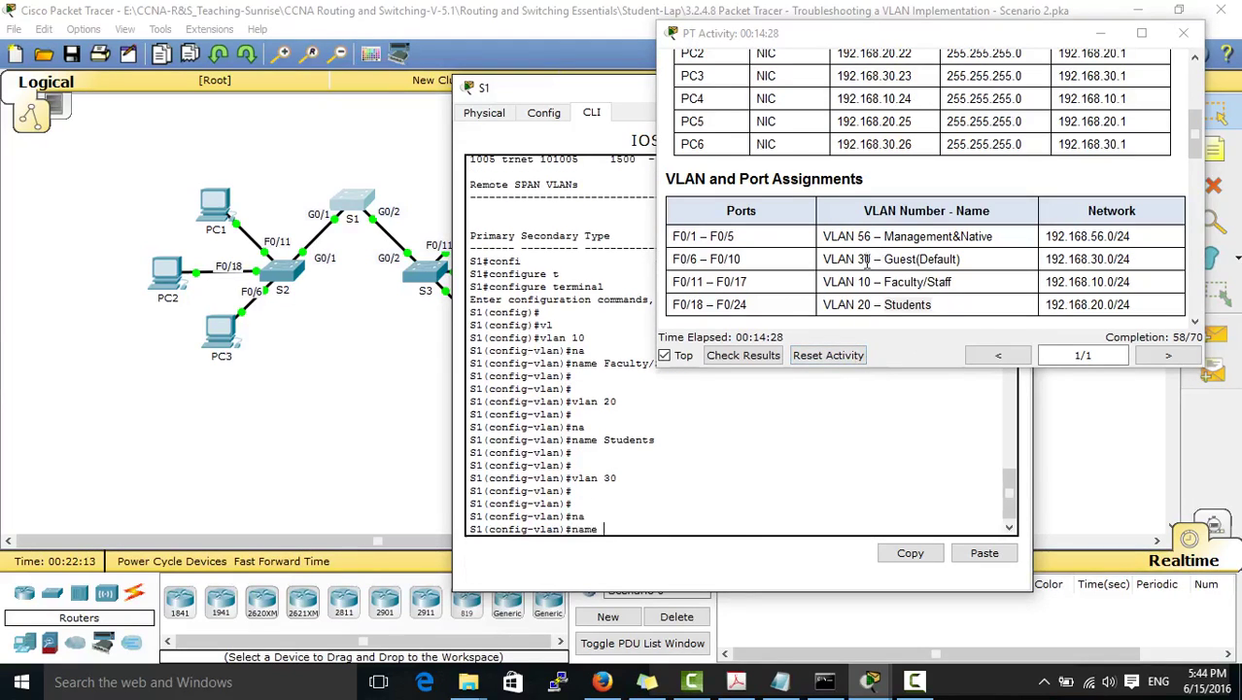
pyautogui.click(886, 260)
pyautogui.moveTo(887, 261); pyautogui.dragTo(965, 267)
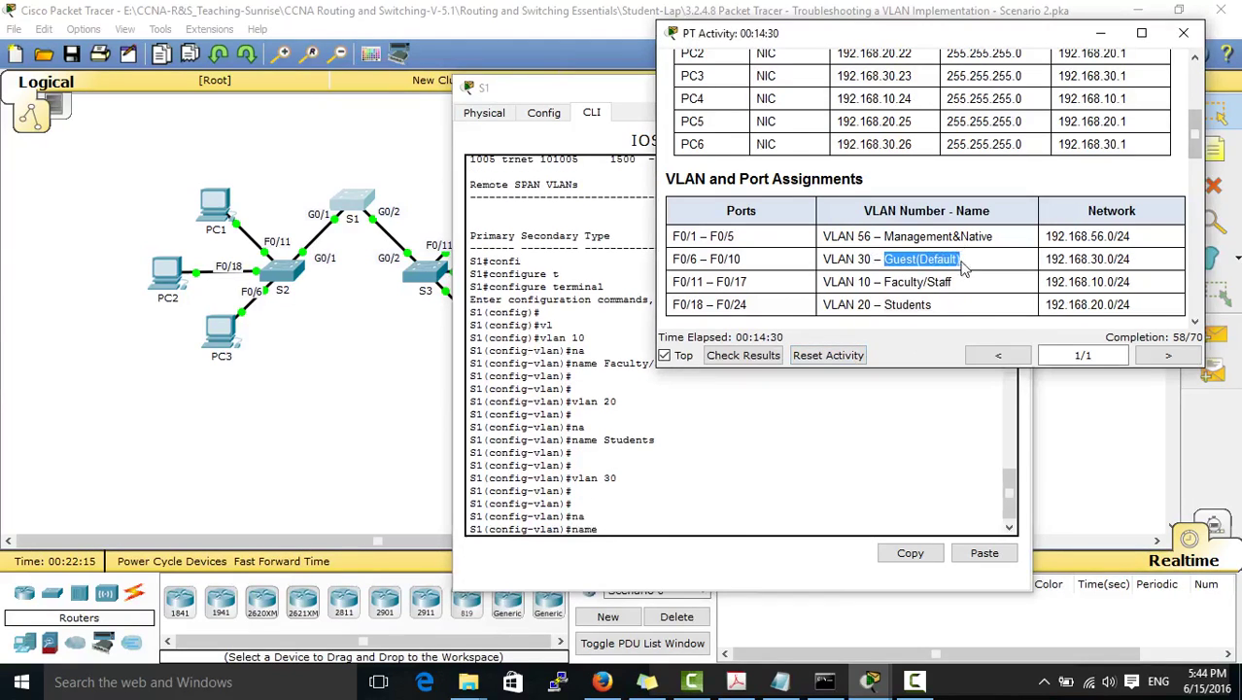
pyautogui.click(706, 535)
pyautogui.rightClick(705, 535)
pyautogui.click(745, 566)
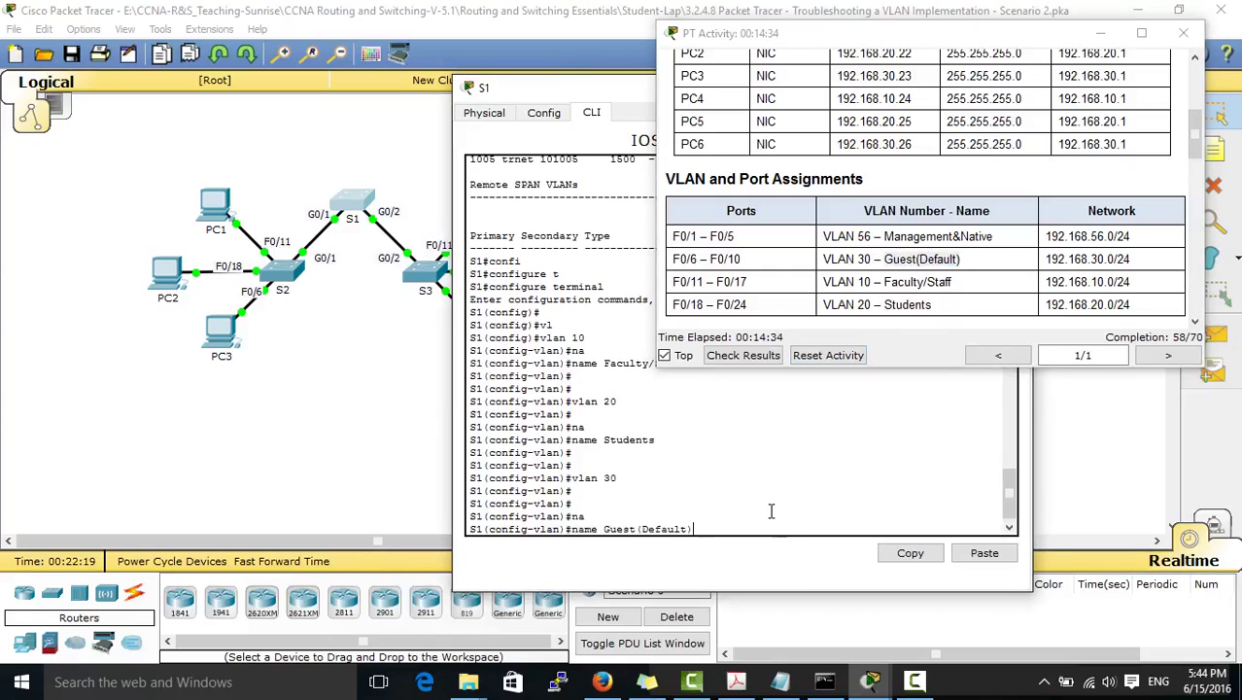
pyautogui.press('Return')
pyautogui.press('Return')
pyautogui.press('Return')
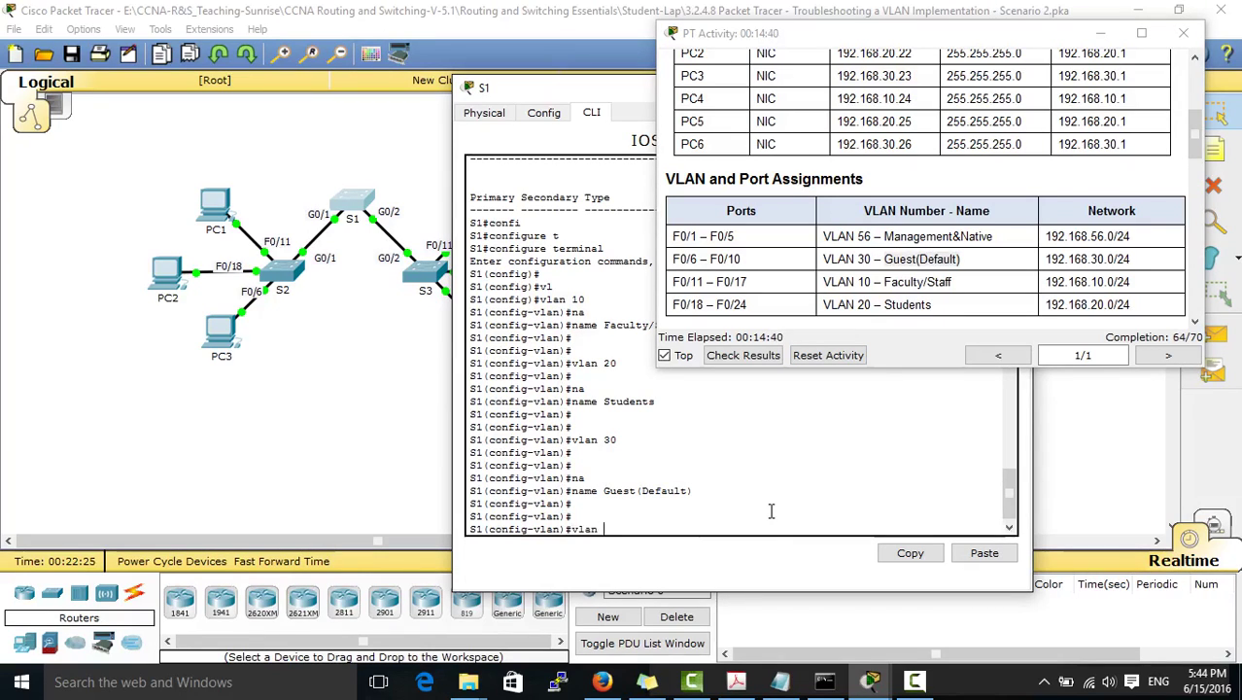
# Create VLAN 56 on S1 and name it Management&Native, as given in the VLAN and Port Assignments table
pyautogui.write('vlan 56')
pyautogui.press('Return')
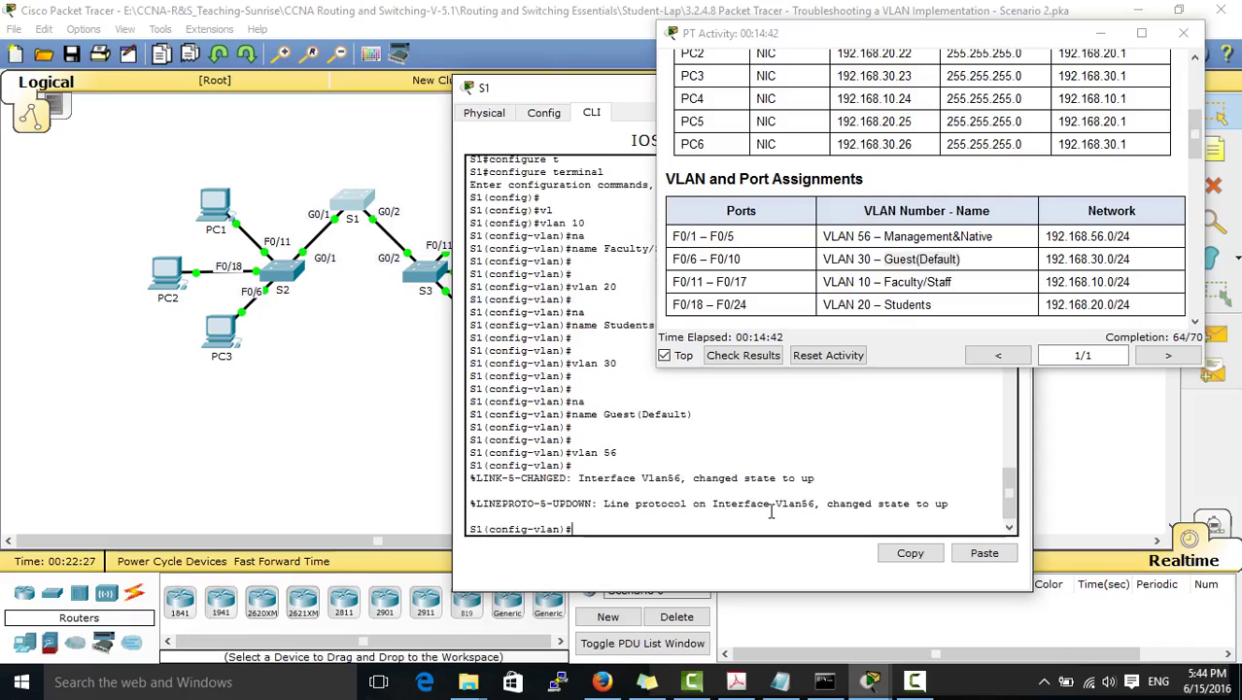
pyautogui.write('na')
pyautogui.press('Tab')
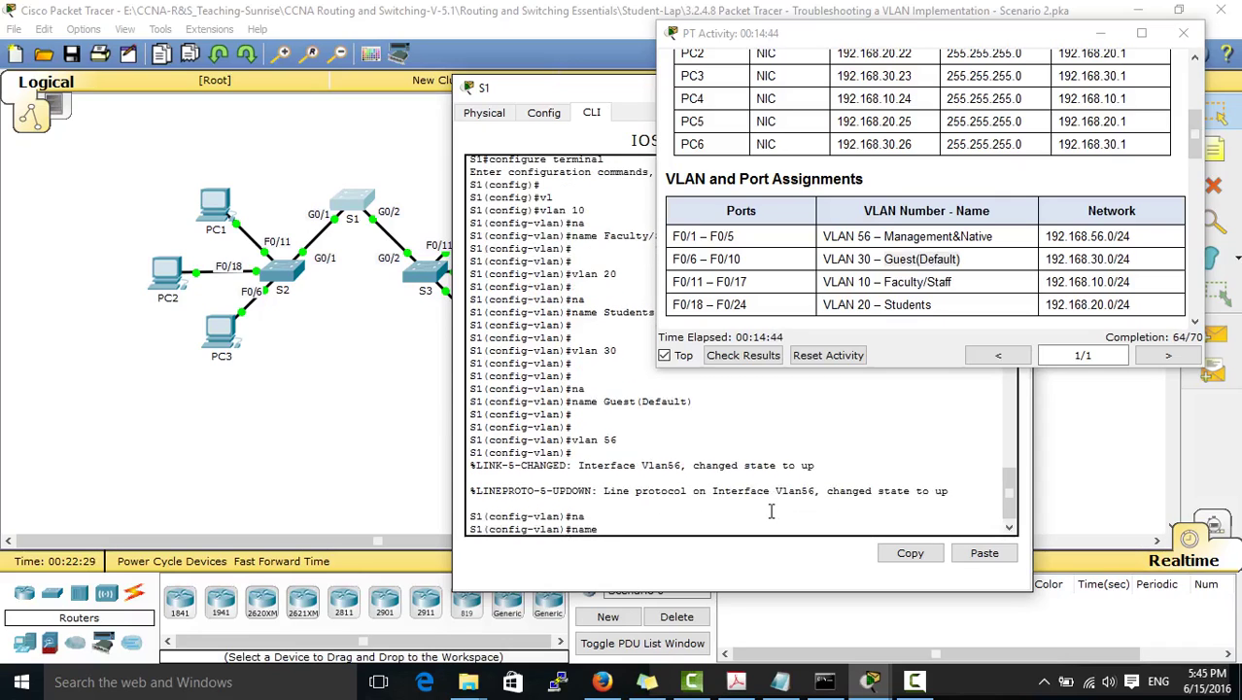
pyautogui.moveTo(887, 236); pyautogui.dragTo(990, 235)
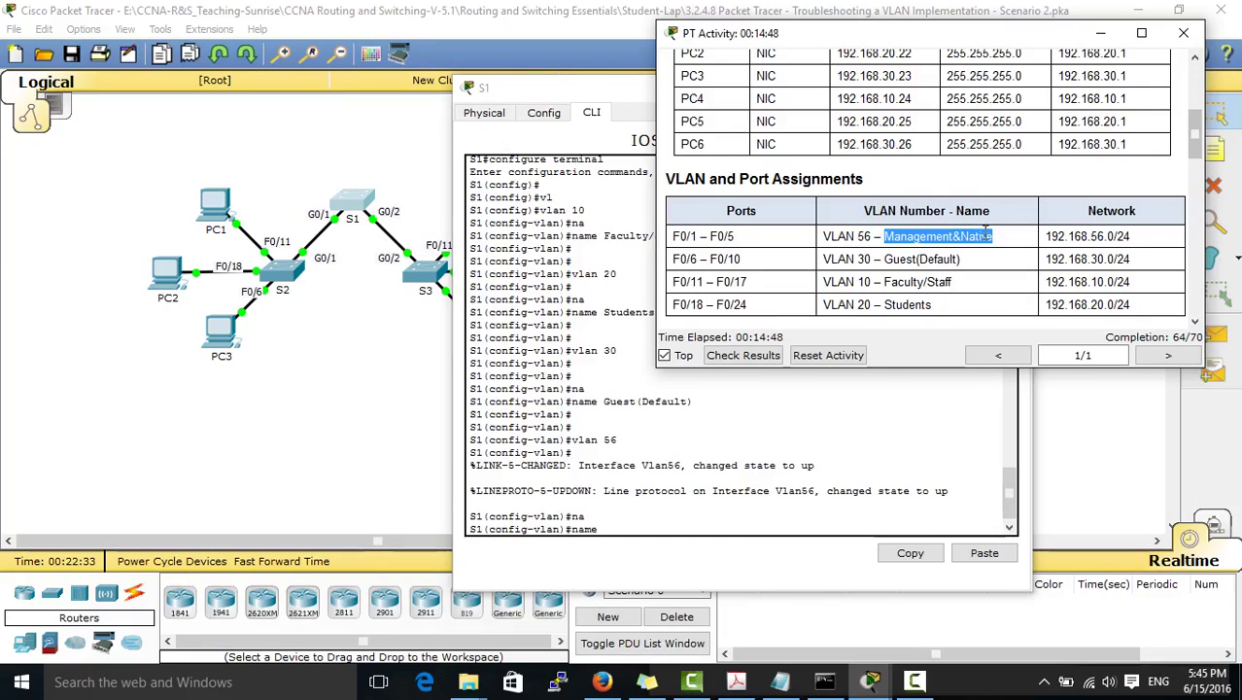
pyautogui.hotkey('ctrl', 'c')
pyautogui.click(739, 525)
pyautogui.rightClick(733, 525)
pyautogui.click(778, 557)
pyautogui.press('Return')
pyautogui.press('Return')
pyautogui.press('Return')
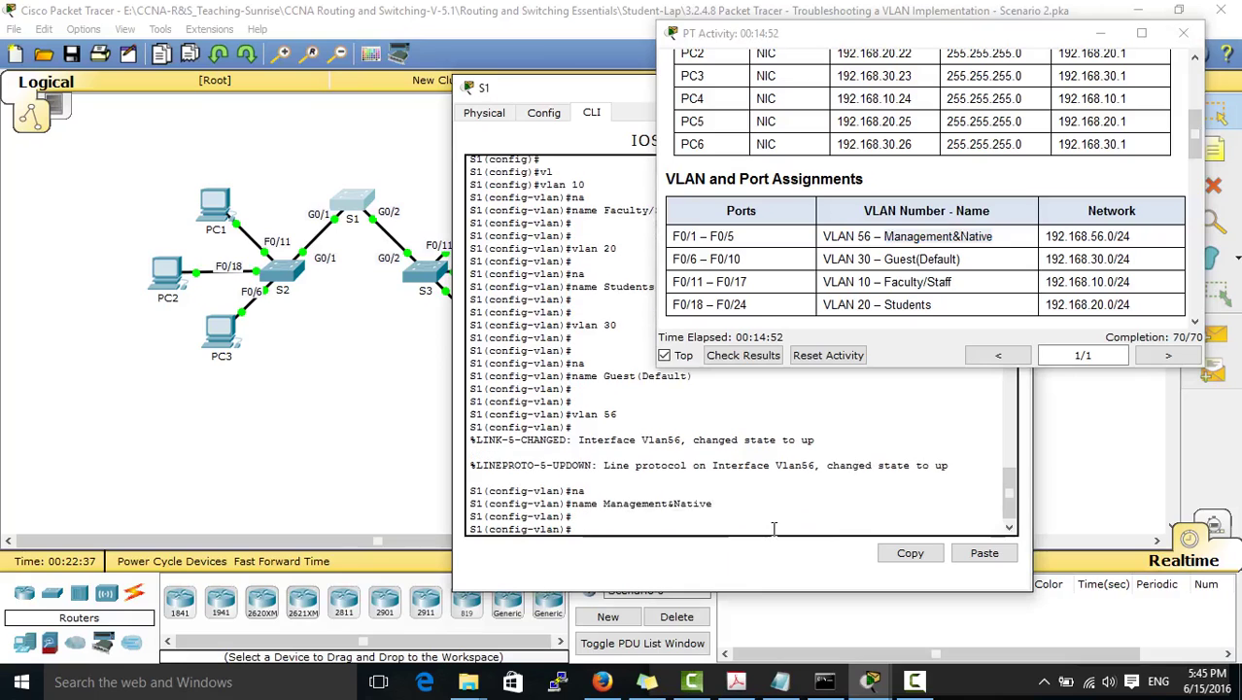
# Return S1 to privileged EXEC mode with the end command
pyautogui.write('end')
pyautogui.press('Return')
pyautogui.press('Return')
pyautogui.press('Return')
pyautogui.press('Return')
pyautogui.press('Return')
pyautogui.press('Return')
# Display S1's VLAN table with show vlan and check the entries for VLANs 10, 20, 30 and 56
pyautogui.write('sh vl')
pyautogui.press('Tab')
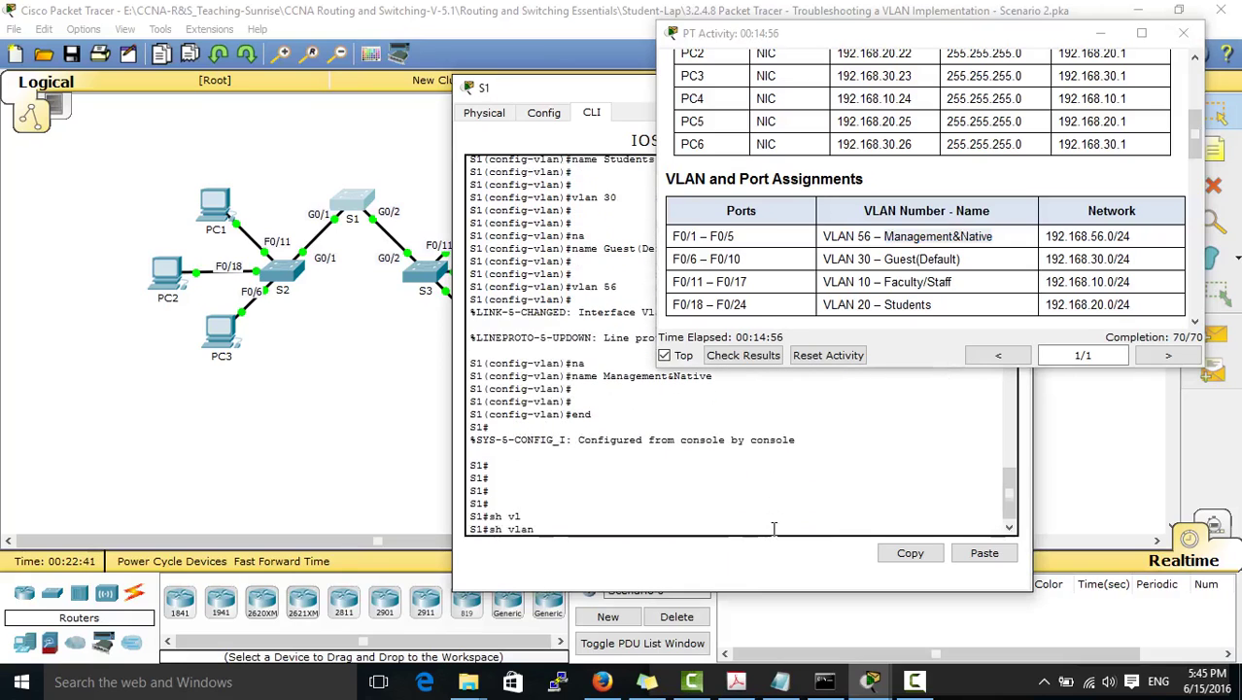
pyautogui.press('Return')
pyautogui.scroll(2, 642, 421)
pyautogui.moveTo(758, 444); pyautogui.dragTo(462, 420)
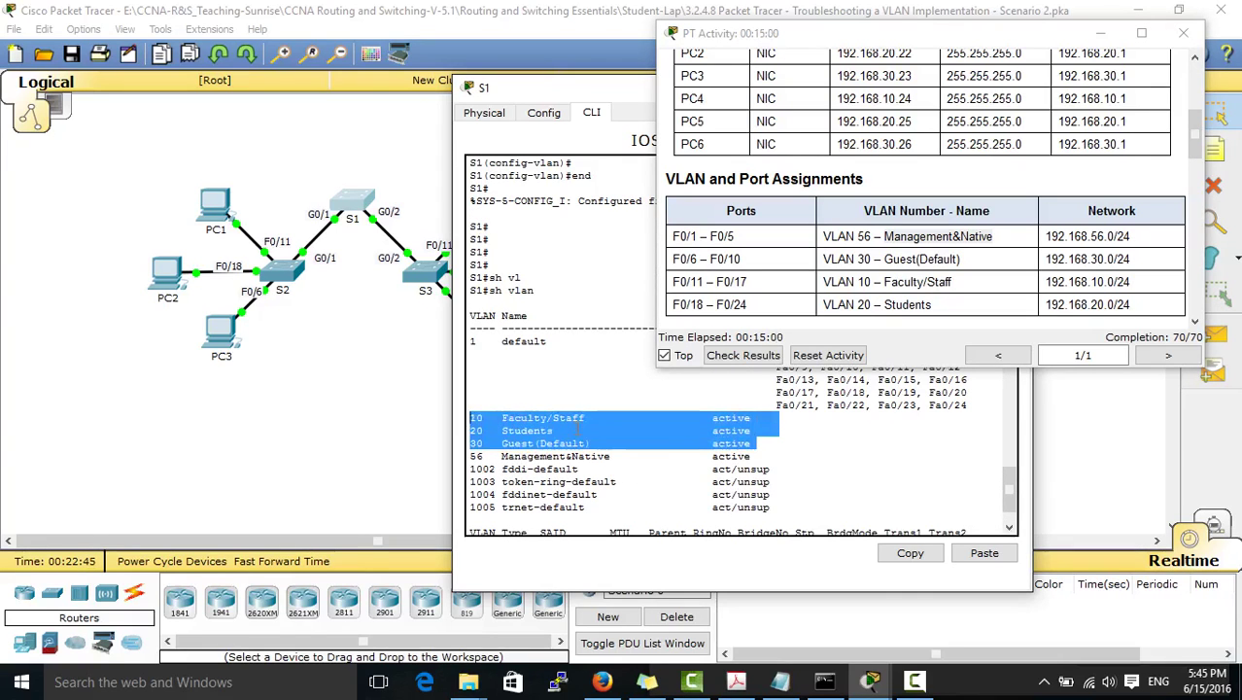
pyautogui.click(577, 425)
pyautogui.scroll(-2, 620, 451)
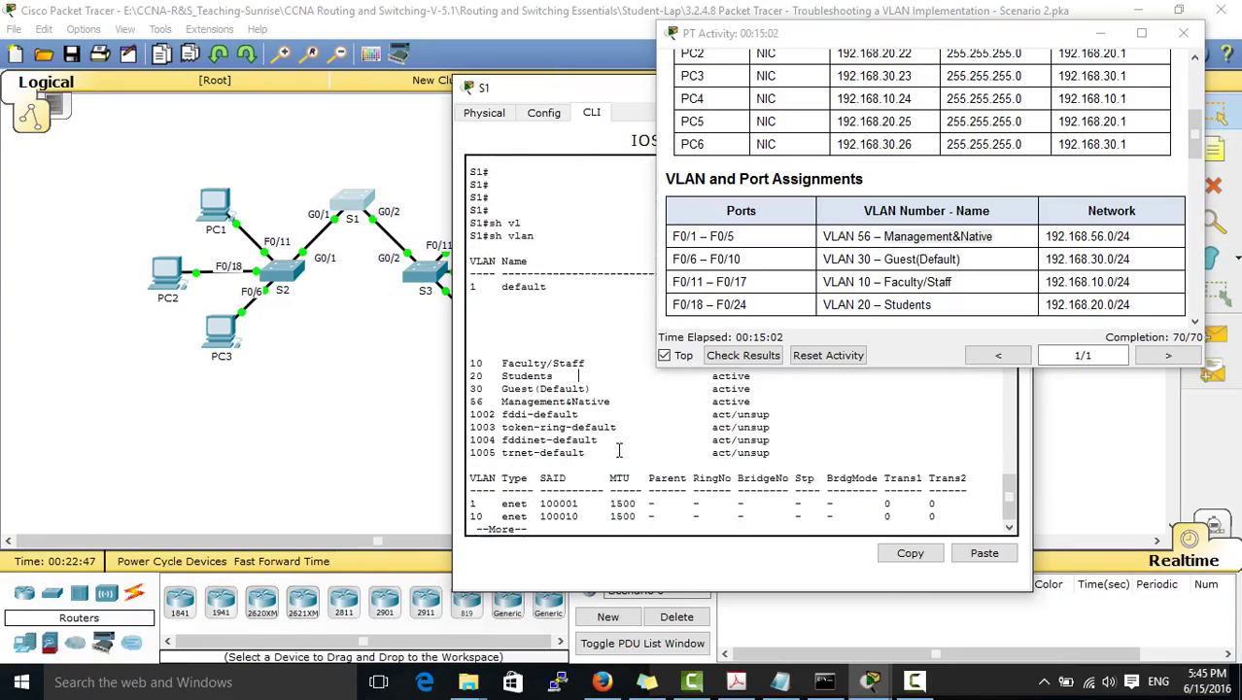
pyautogui.scroll(-2, 628, 450)
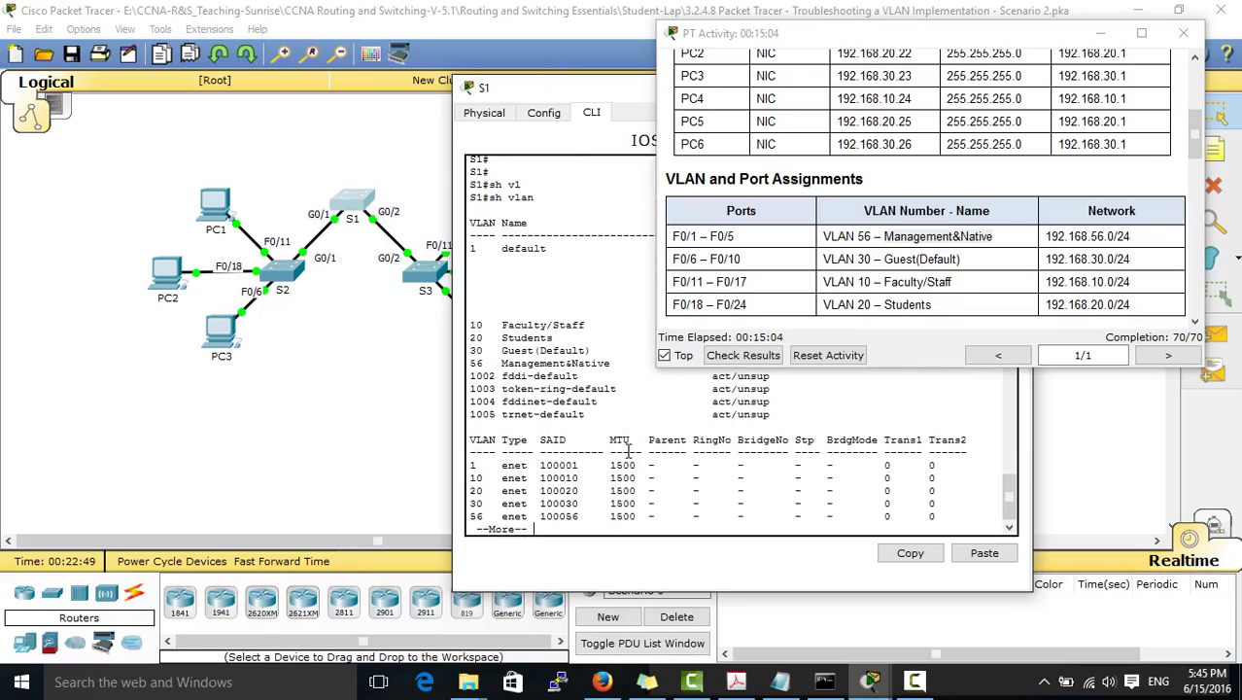
pyautogui.scroll(4, 628, 450)
pyautogui.moveTo(761, 474); pyautogui.dragTo(459, 438)
pyautogui.click(558, 433)
pyautogui.press('space')
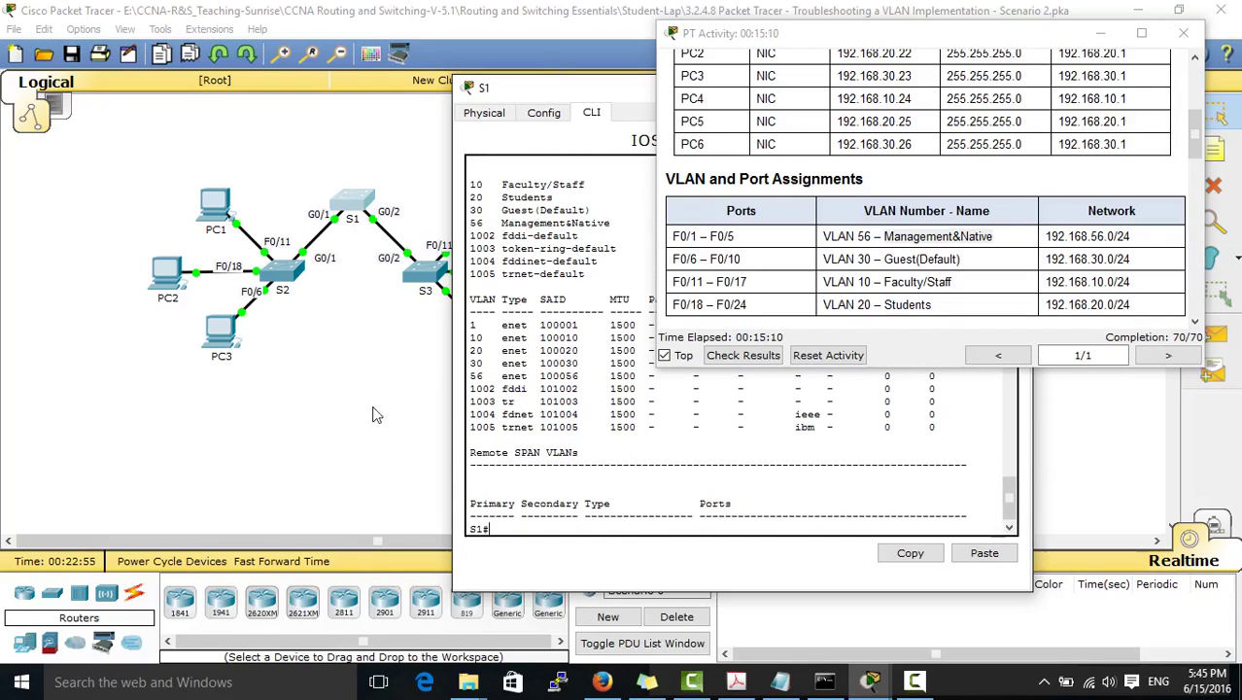
# Run show interfaces trunk on S1 and check the VLANs allowed and active on Gig0/1 and Gig0/2
pyautogui.write('sh int')
pyautogui.press('Tab')
pyautogui.write('tr')
pyautogui.press('Tab')
pyautogui.press('Return')
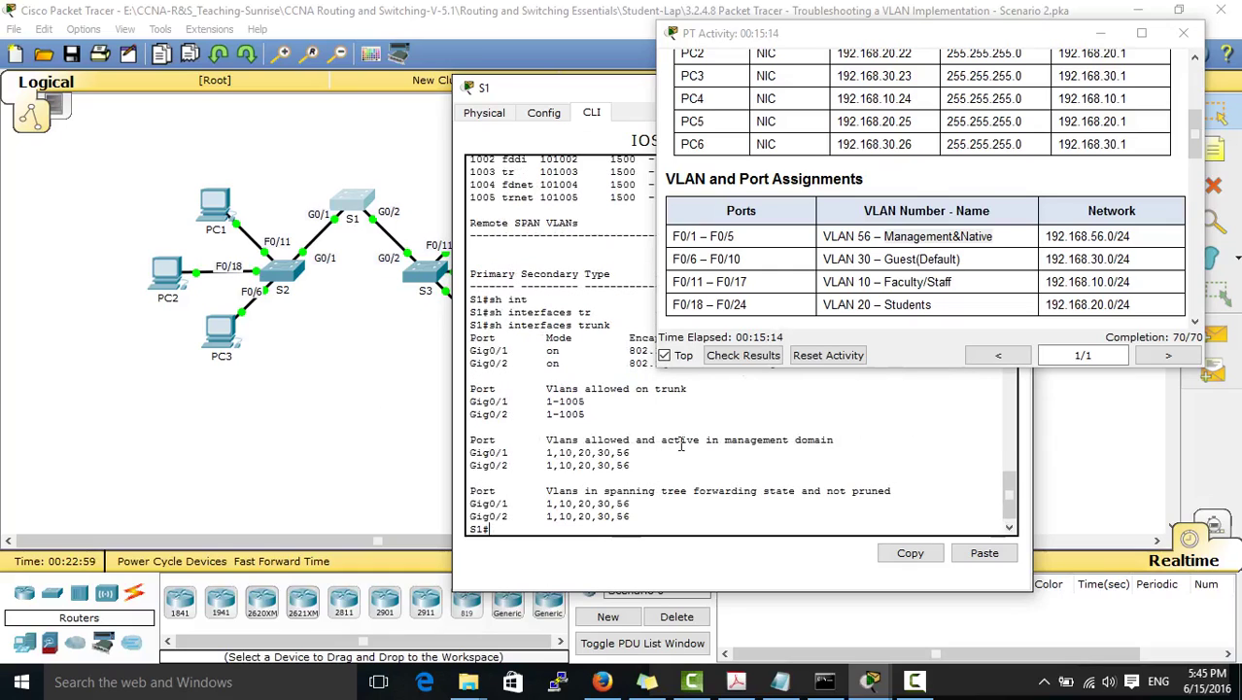
pyautogui.moveTo(507, 453); pyautogui.dragTo(469, 451)
pyautogui.click(543, 465)
pyautogui.click(544, 453)
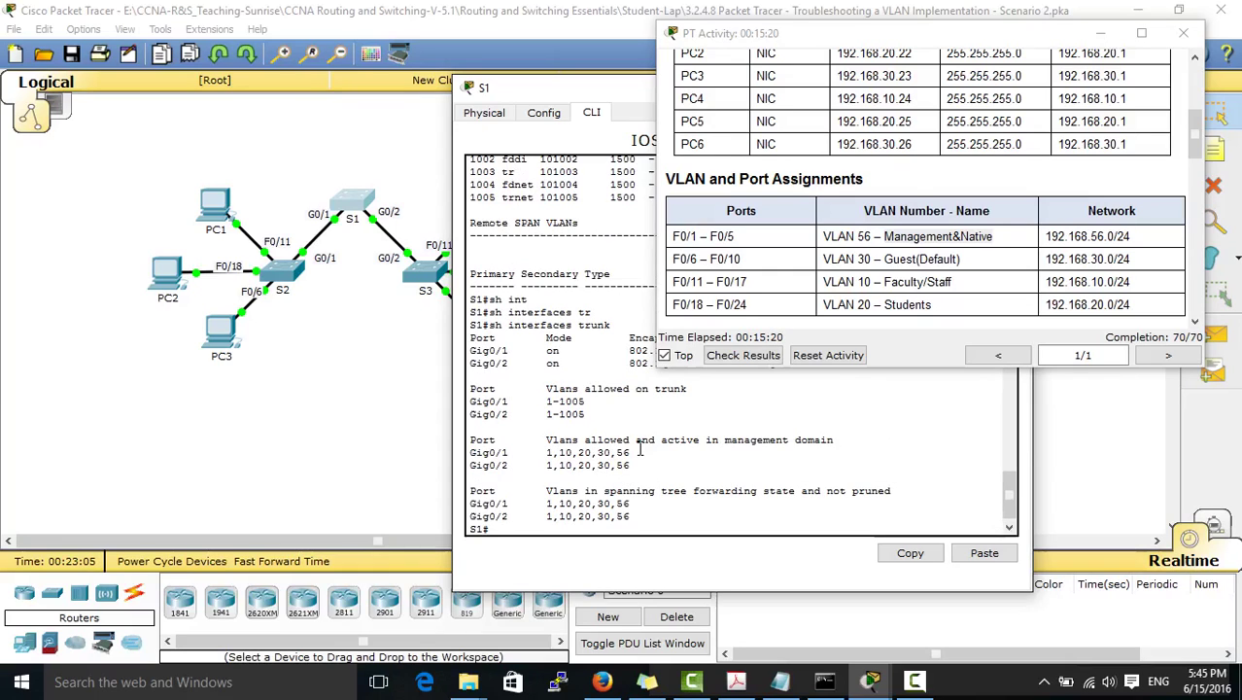
# Leave the S1 CLI and test connectivity with simple PDUs from PC1 to PC4 and PC2 to PC5
pyautogui.click(421, 443)
pyautogui.click(1217, 336)
pyautogui.click(214, 206)
pyautogui.click(491, 206)
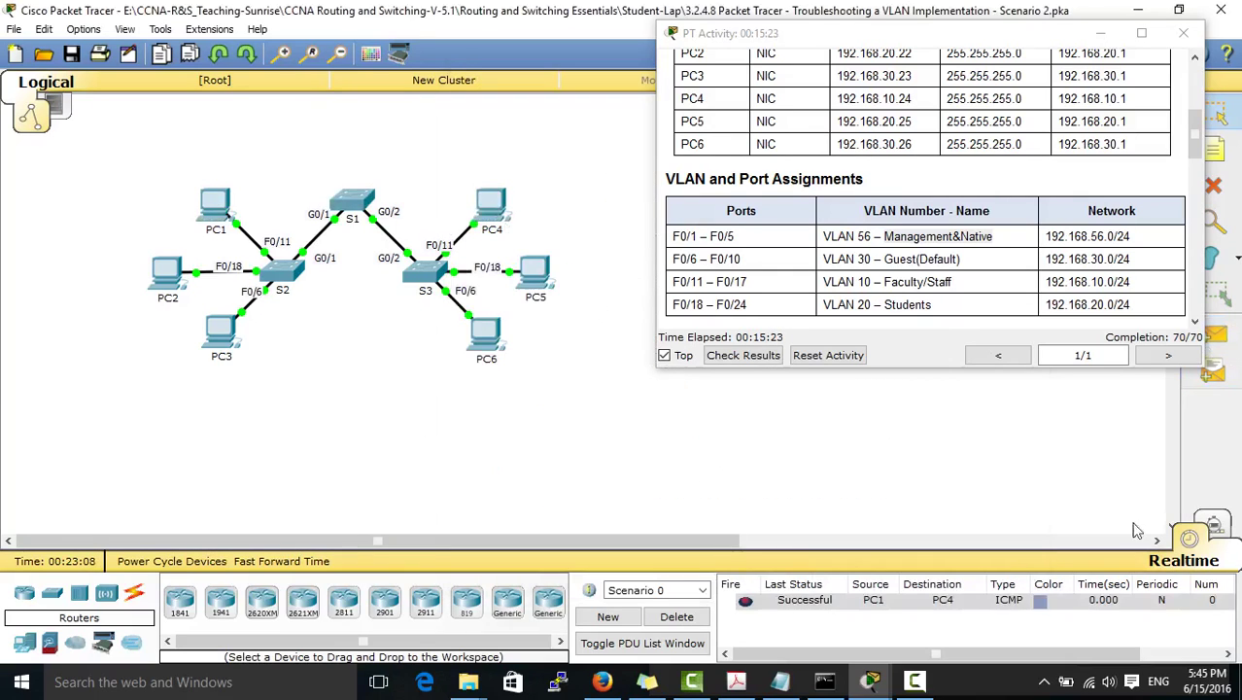
pyautogui.click(1213, 336)
pyautogui.click(168, 275)
pyautogui.click(533, 277)
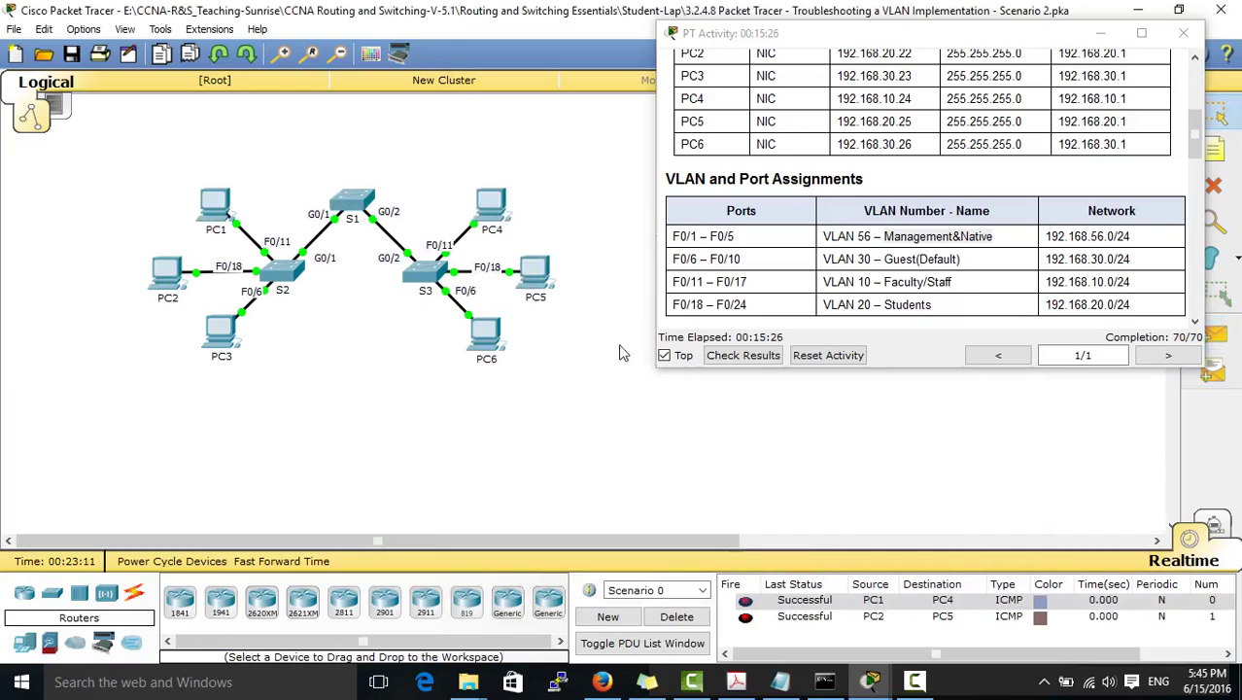
# Test connectivity with a simple PDU from PC3 to PC6, and delete the scenario with all its PDUs
pyautogui.click(1214, 335)
pyautogui.click(219, 333)
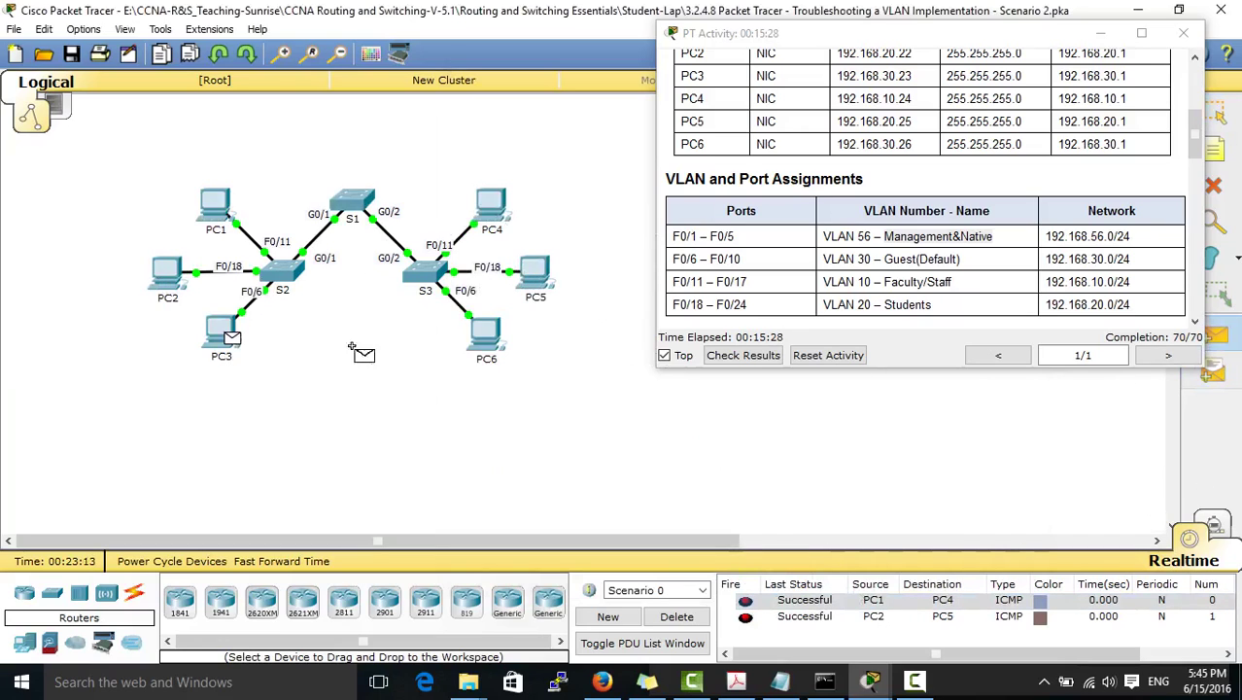
pyautogui.click(485, 333)
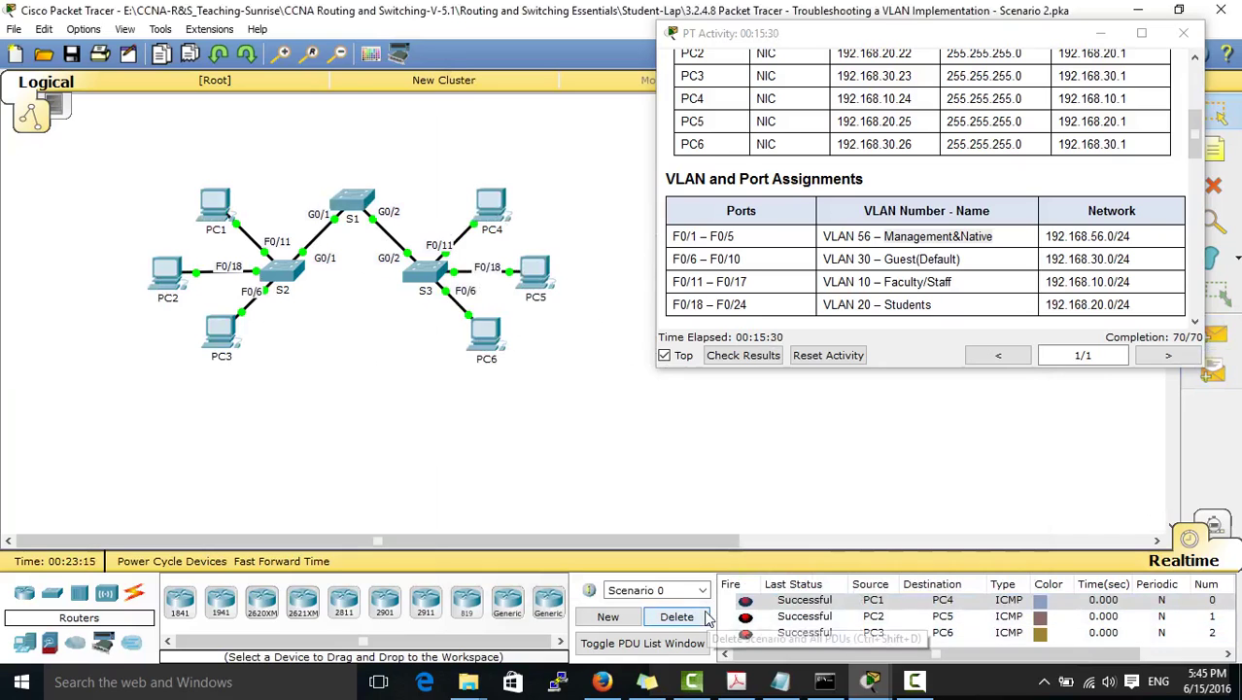
pyautogui.click(707, 619)
# Find the Problems and Solutions documentation table in Part 1 of the activity instructions
pyautogui.click(981, 233)
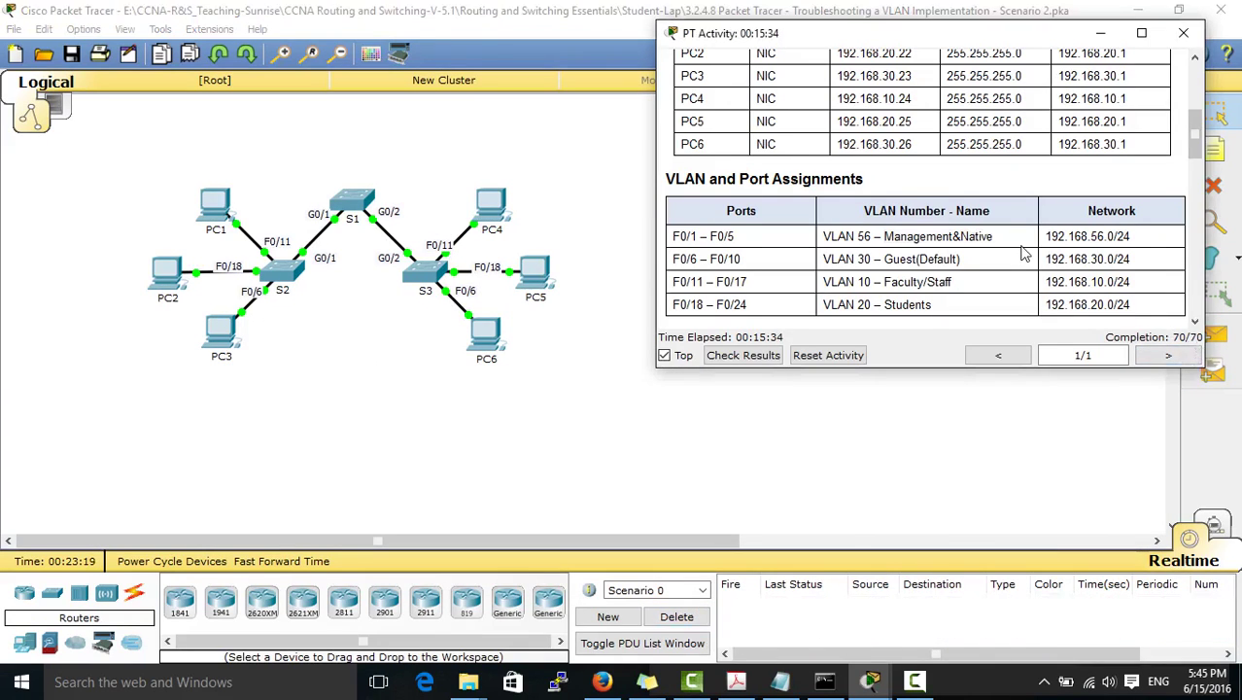
pyautogui.scroll(-10, 995, 220)
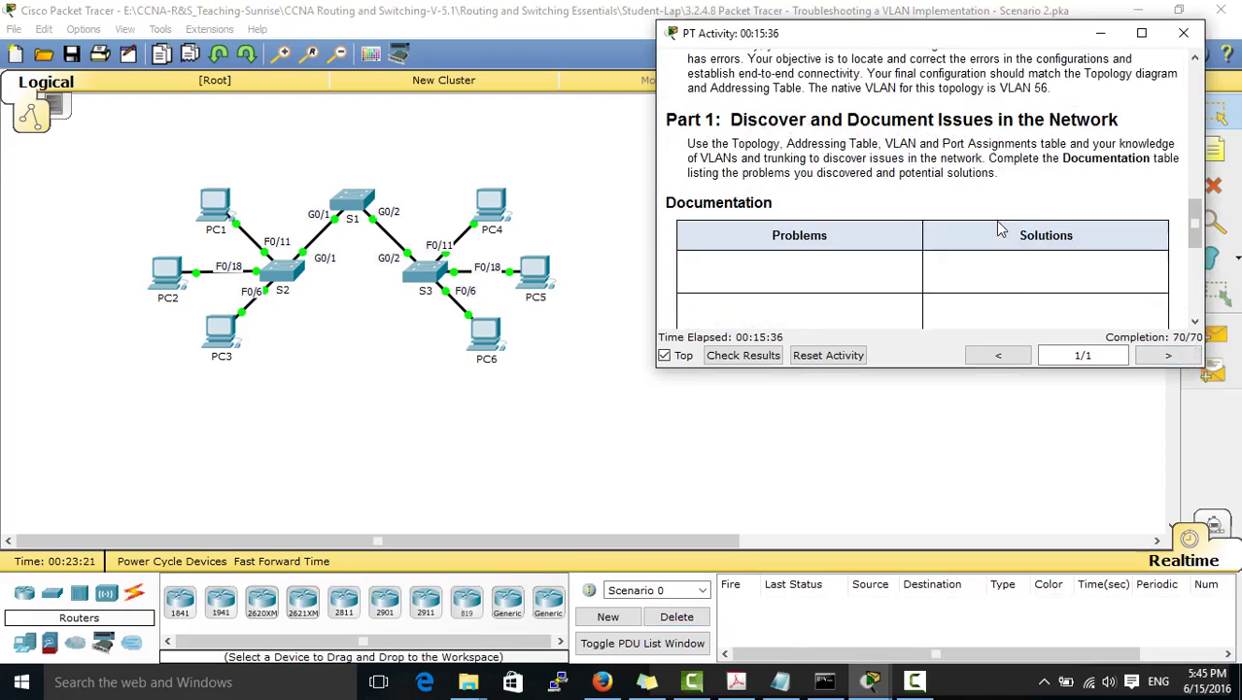
pyautogui.scroll(-1, 1001, 228)
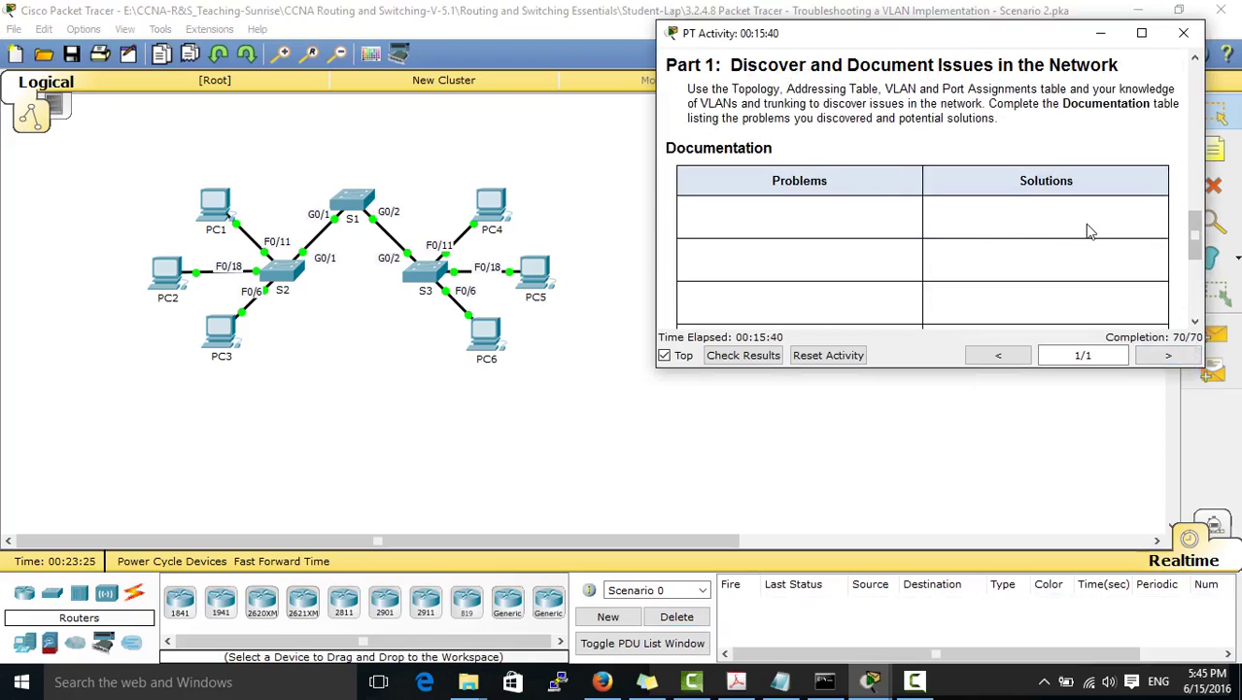
pyautogui.scroll(-5, 1011, 239)
pyautogui.scroll(5, 1011, 238)
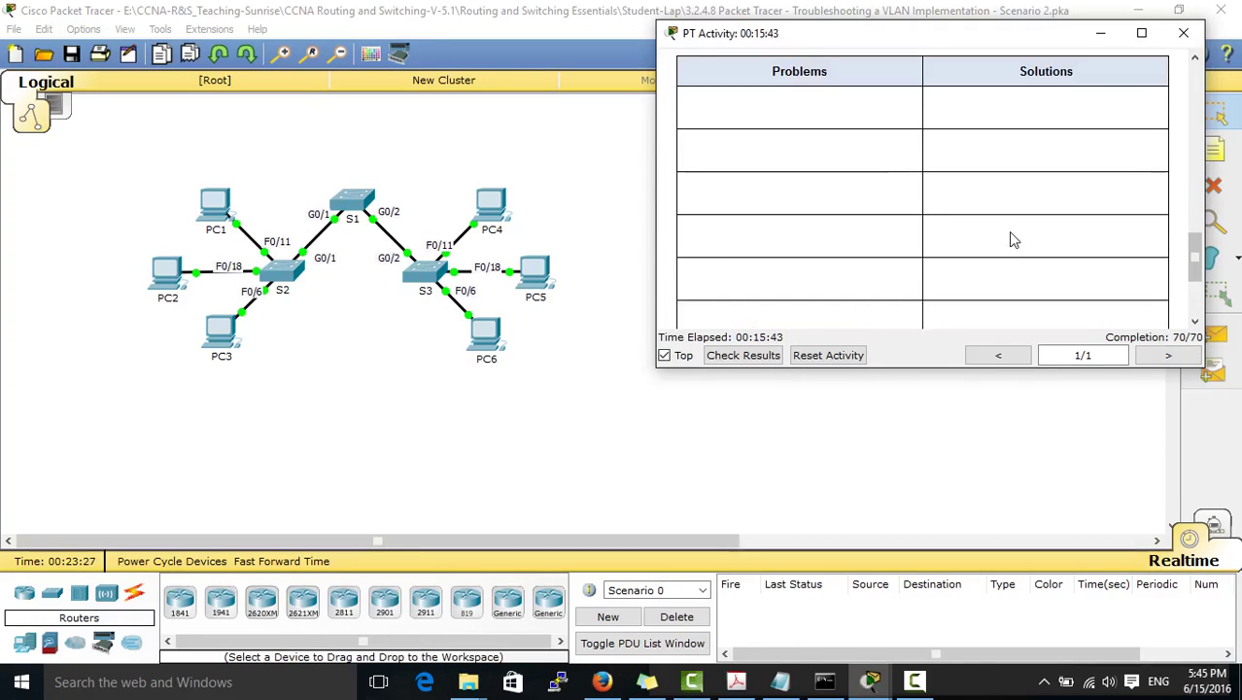
# Switch to Notepad, clear all the old answers and enter the heading Problems
pyautogui.click(783, 684)
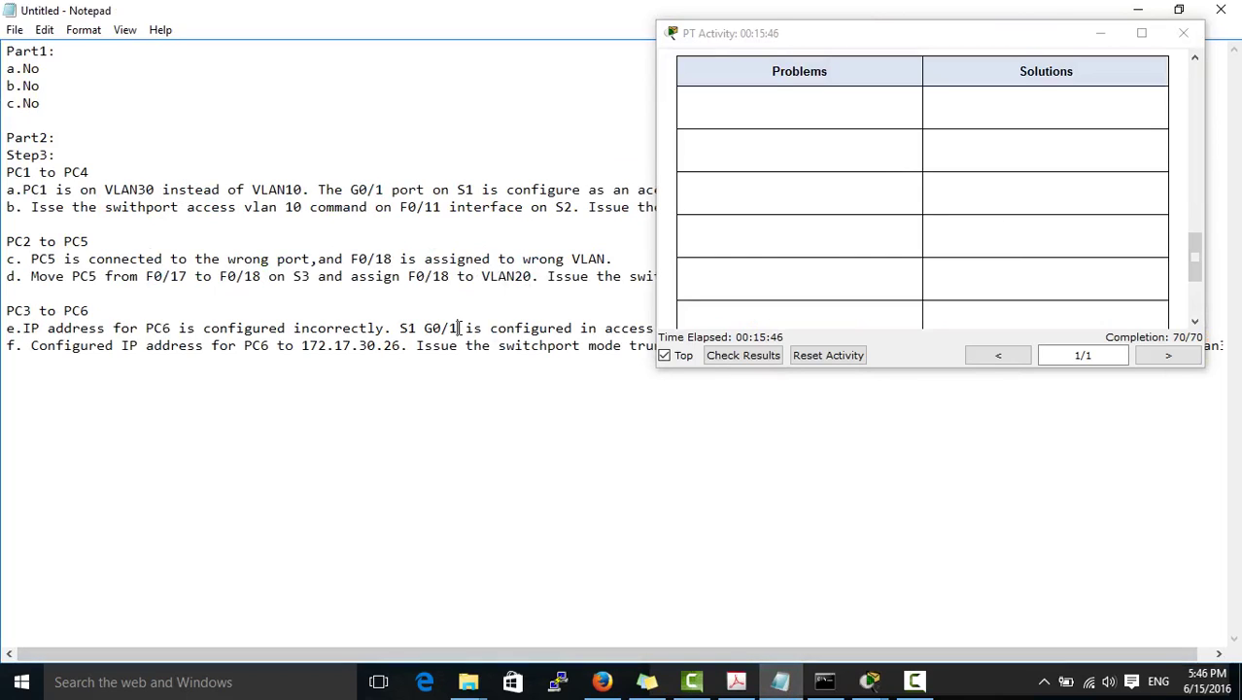
pyautogui.hotkey('ctrl', 'a')
pyautogui.press('Delete')
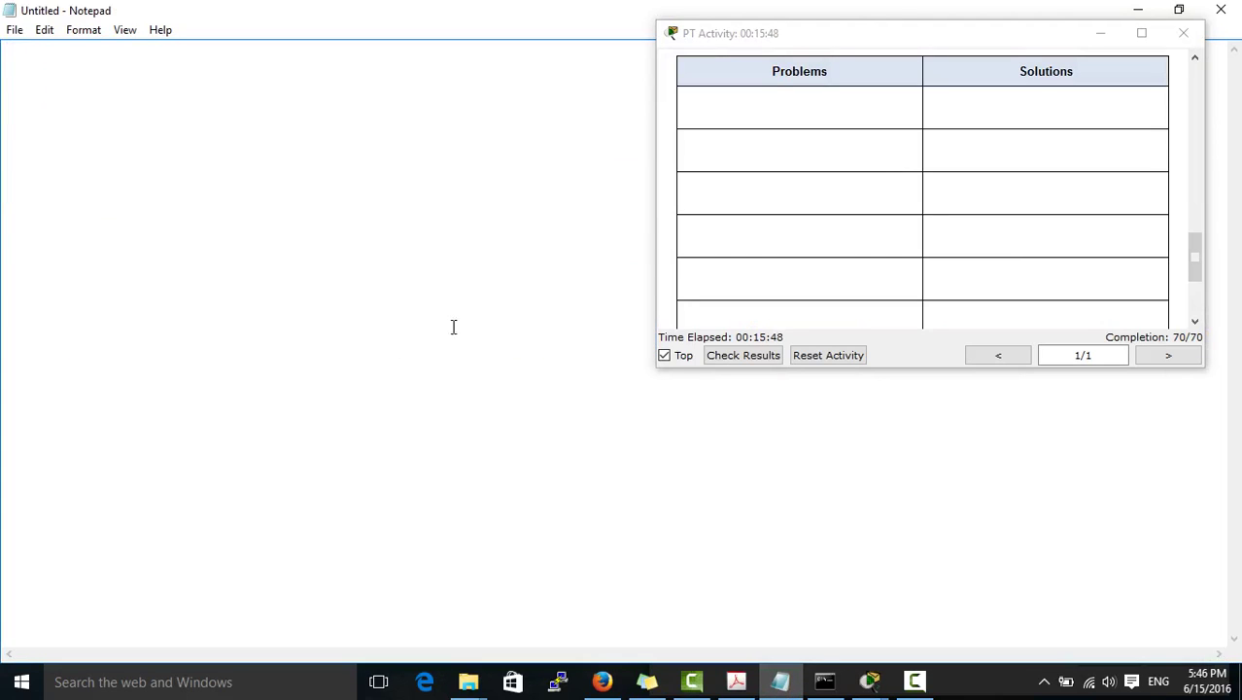
pyautogui.write('Problems')
# Launch Excel from the Run dialog to get a blank workbook
pyautogui.press('super+r')
pyautogui.write('excel')
pyautogui.press('Return')
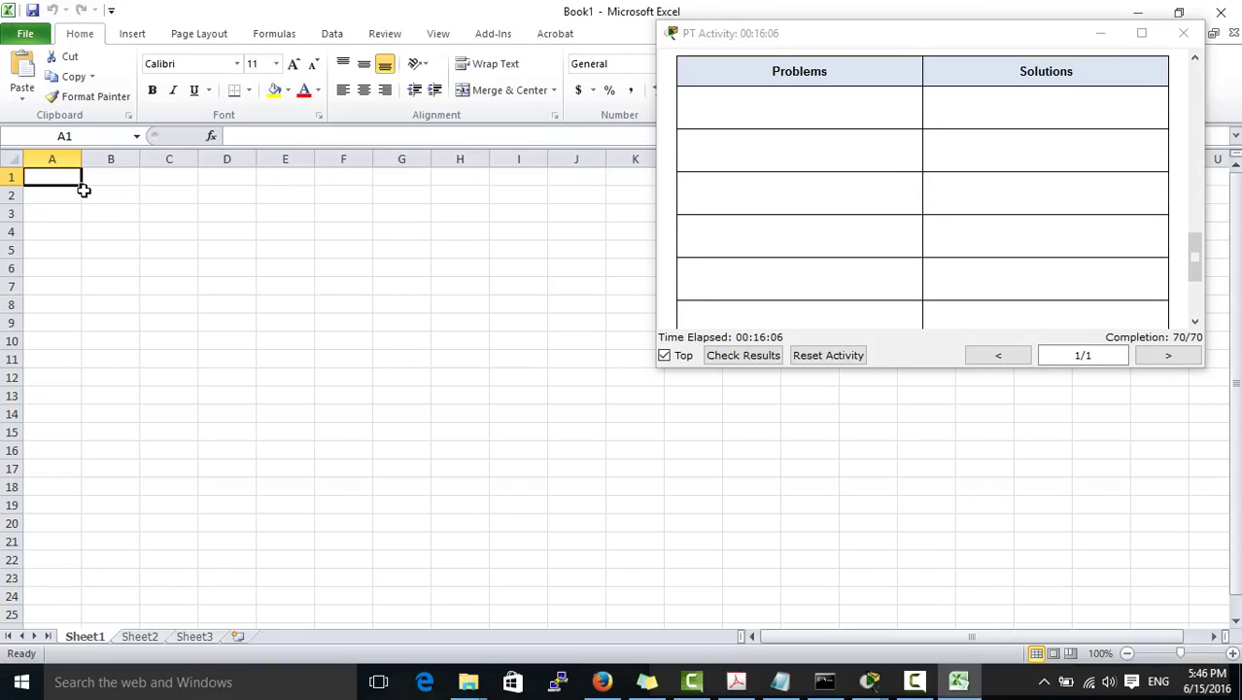
# Enter the headings Problems in cell A1 and Solutions in cell B1
pyautogui.write('Pr')
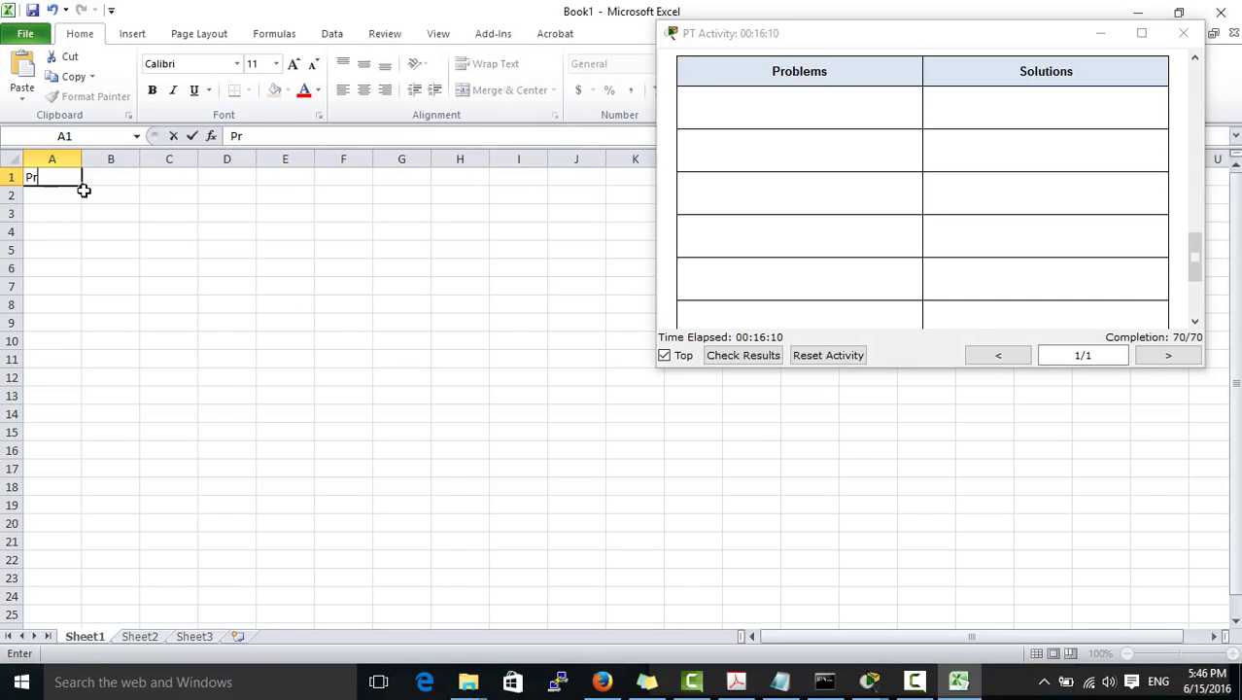
pyautogui.write('op')
pyautogui.press('BackSpace')
pyautogui.write('blems')
pyautogui.click(107, 185)
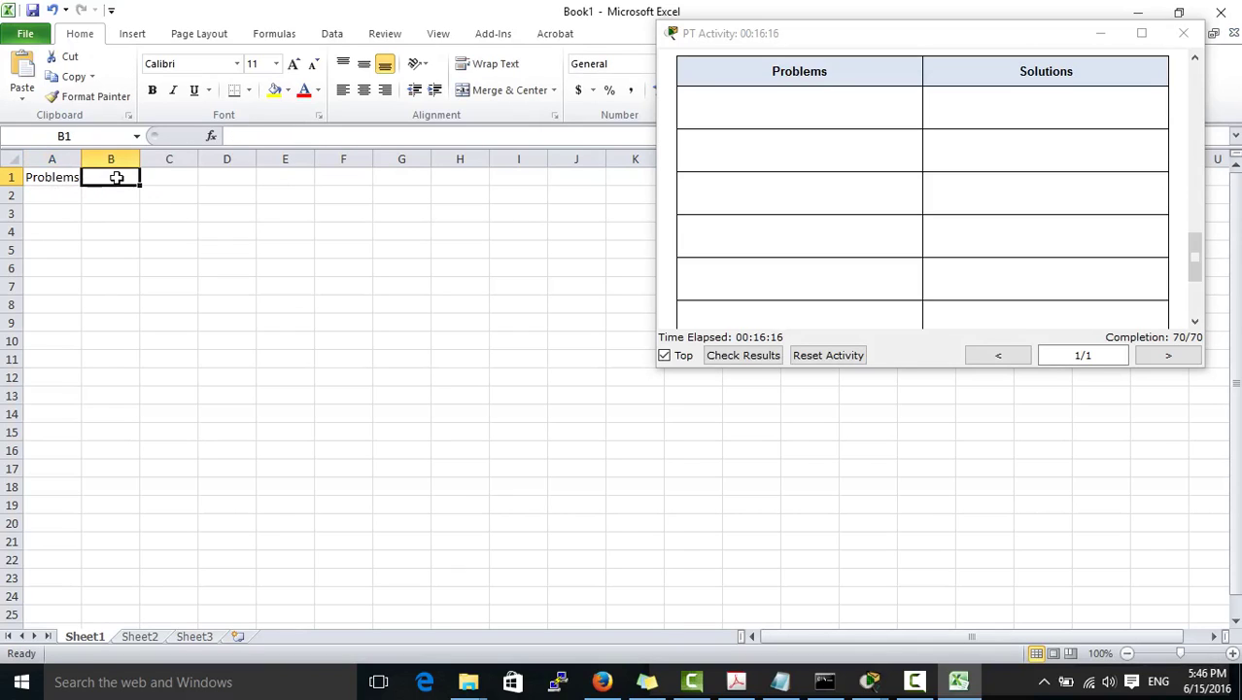
pyautogui.write('So')
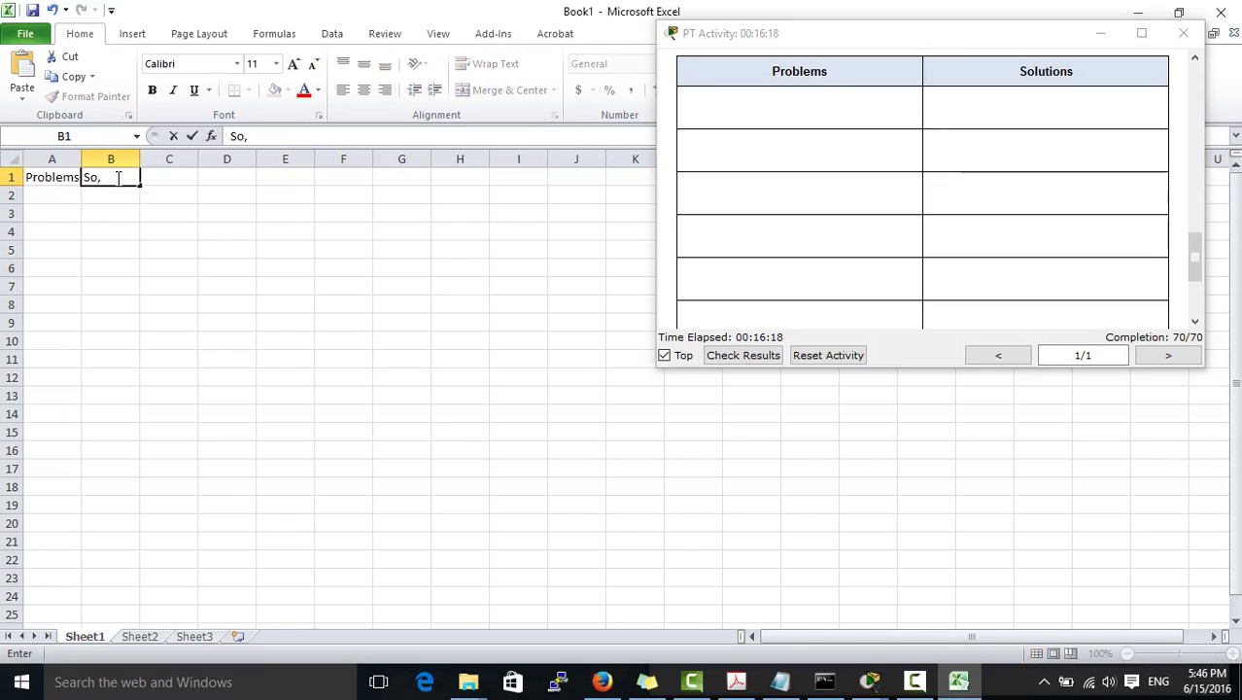
pyautogui.write('lutions')
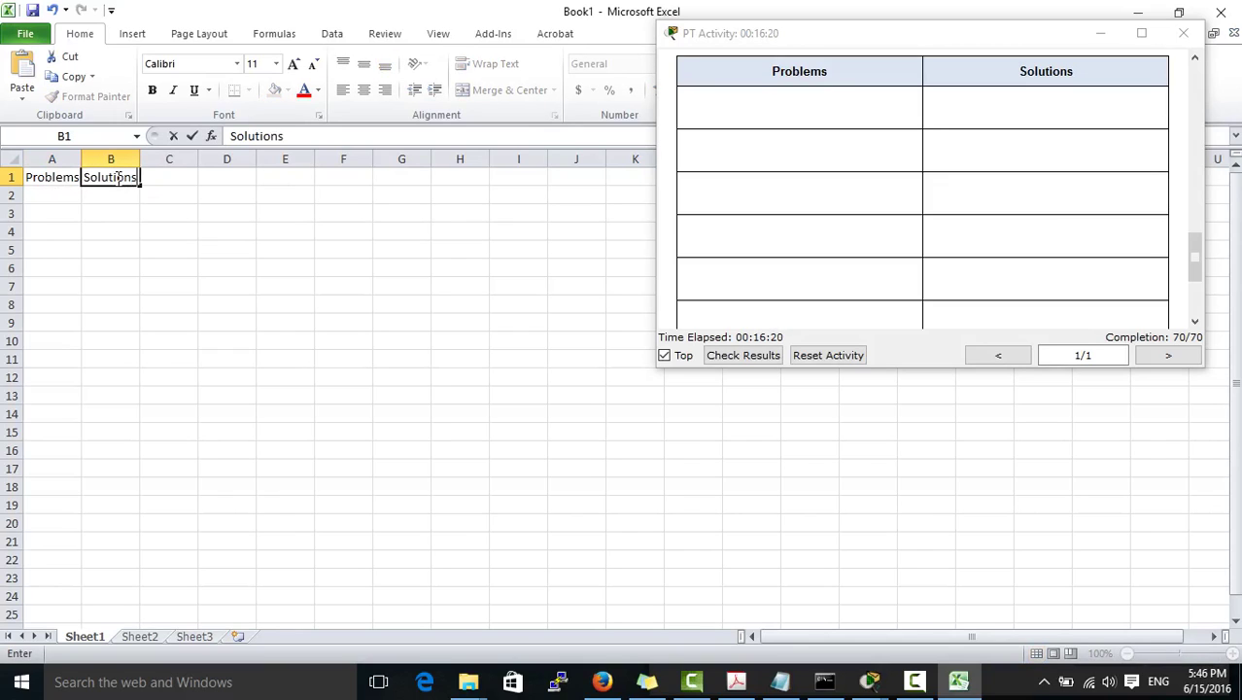
pyautogui.click(122, 231)
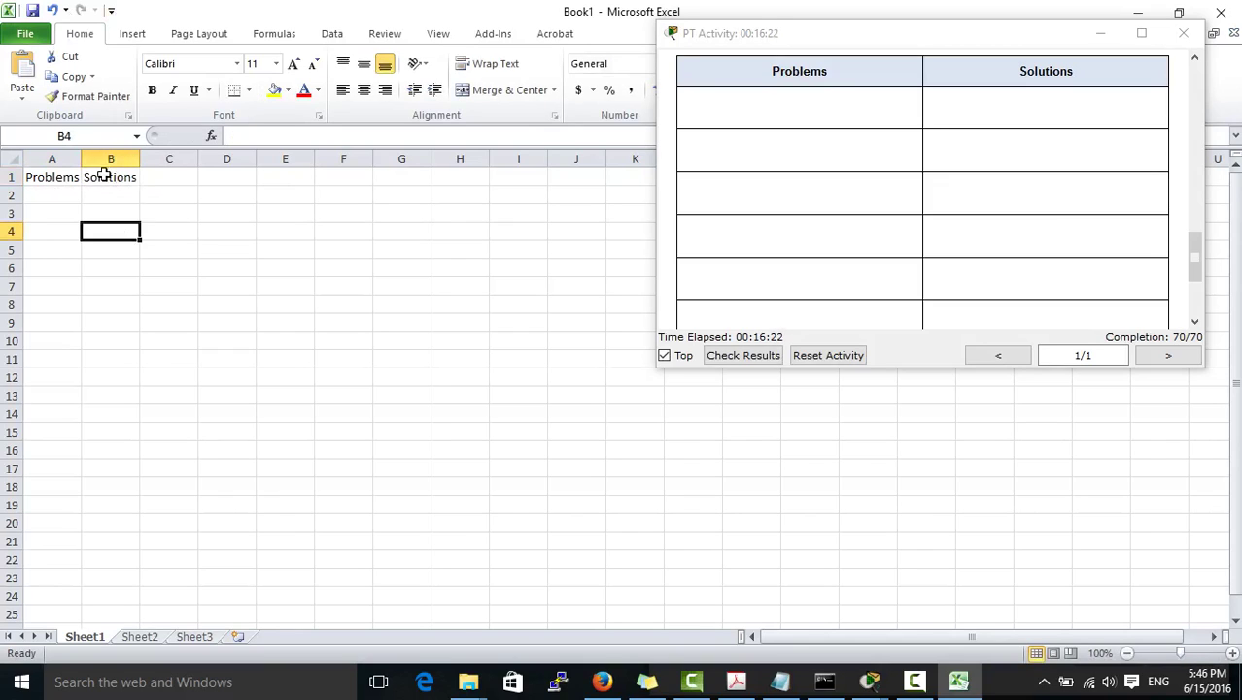
# Widen columns A and B and apply All Borders to the range A1:B11
pyautogui.moveTo(84, 160); pyautogui.dragTo(455, 165)
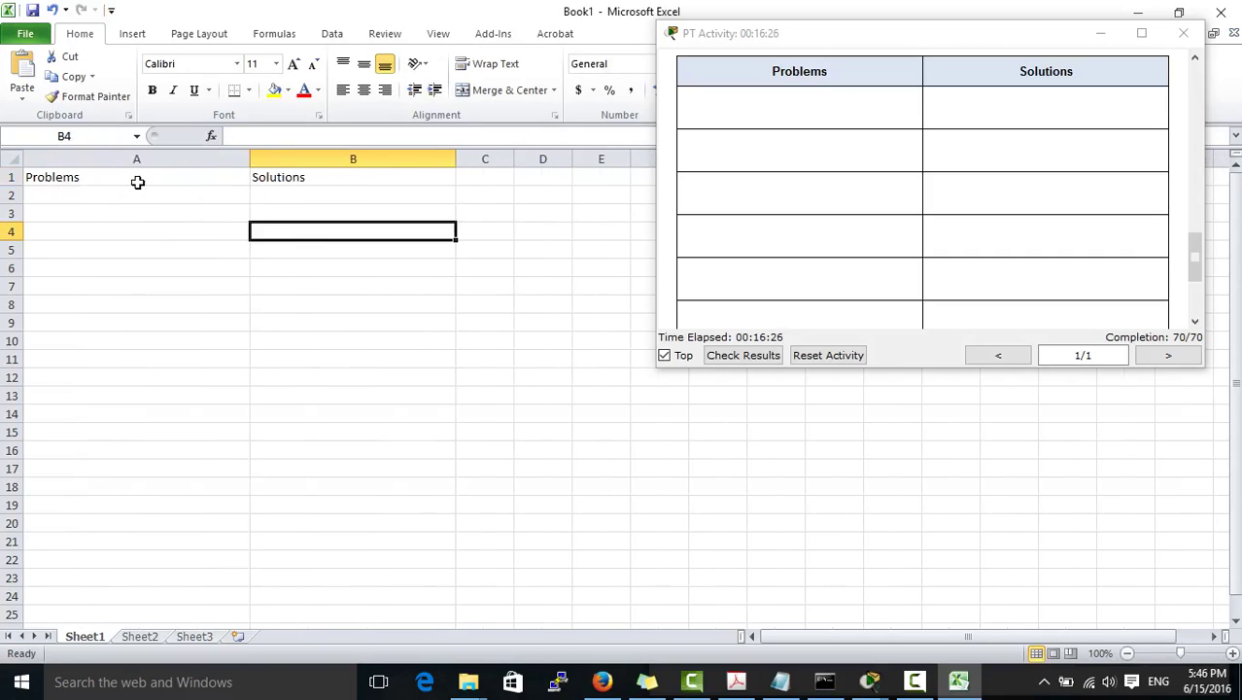
pyautogui.moveTo(173, 181); pyautogui.dragTo(183, 307)
pyautogui.moveTo(359, 367); pyautogui.dragTo(359, 359)
pyautogui.click(248, 93)
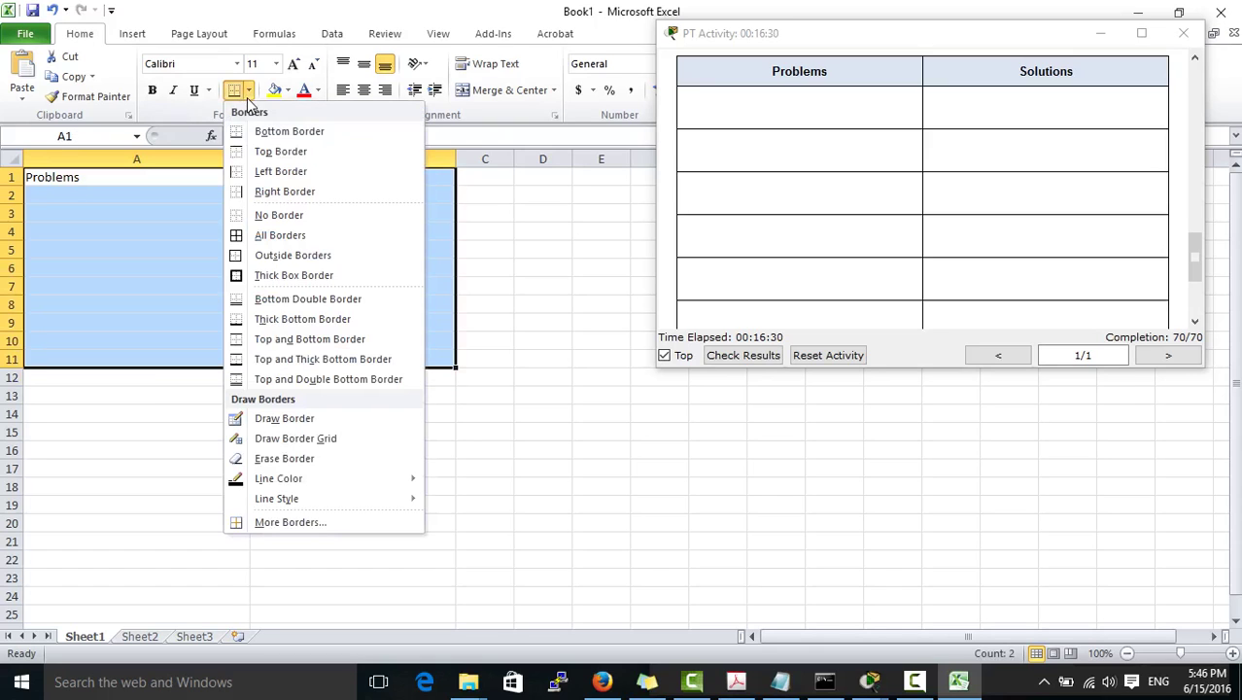
pyautogui.click(292, 237)
pyautogui.click(142, 258)
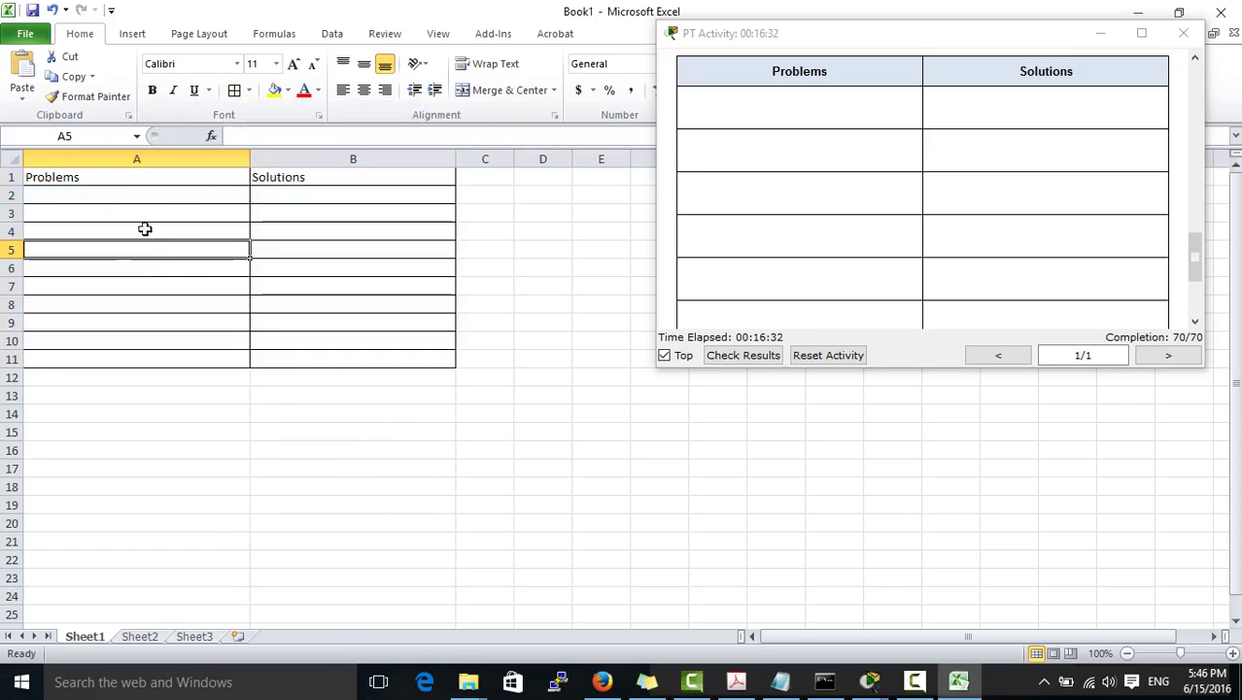
# Enter the first problem in cell A2: "S2 G0/1 is configured as an access port"
pyautogui.click(161, 195)
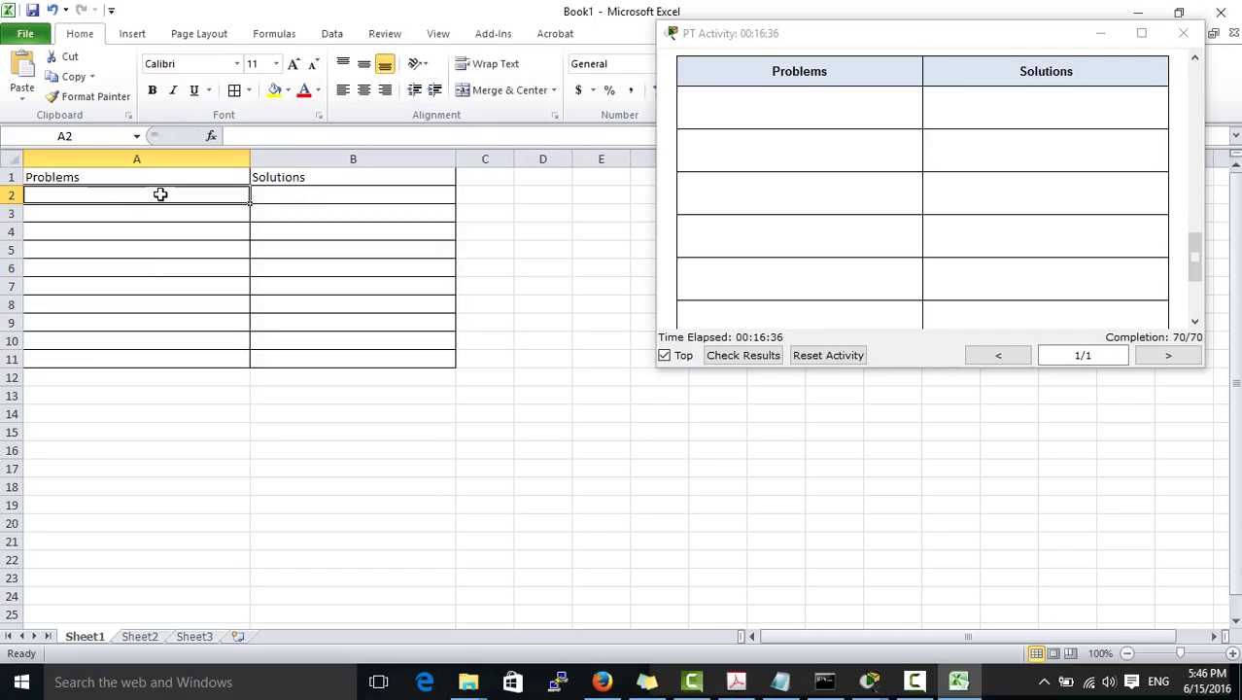
pyautogui.write('S2 ')
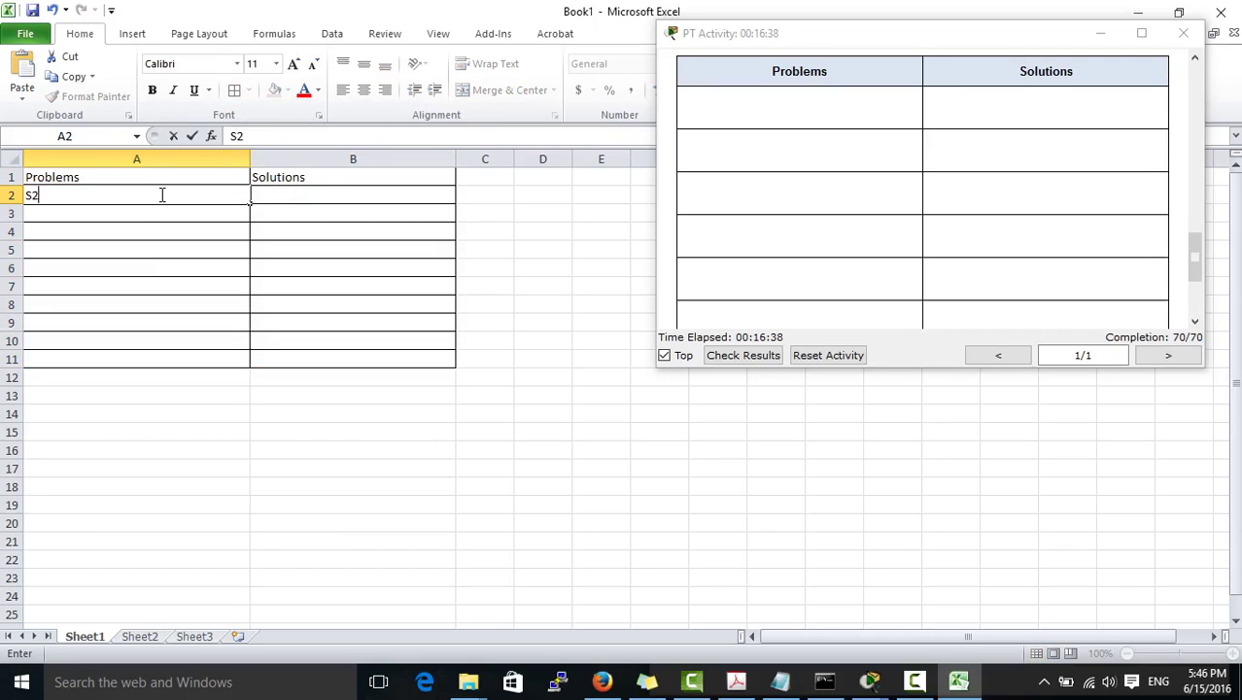
pyautogui.write('G0/1 is configure')
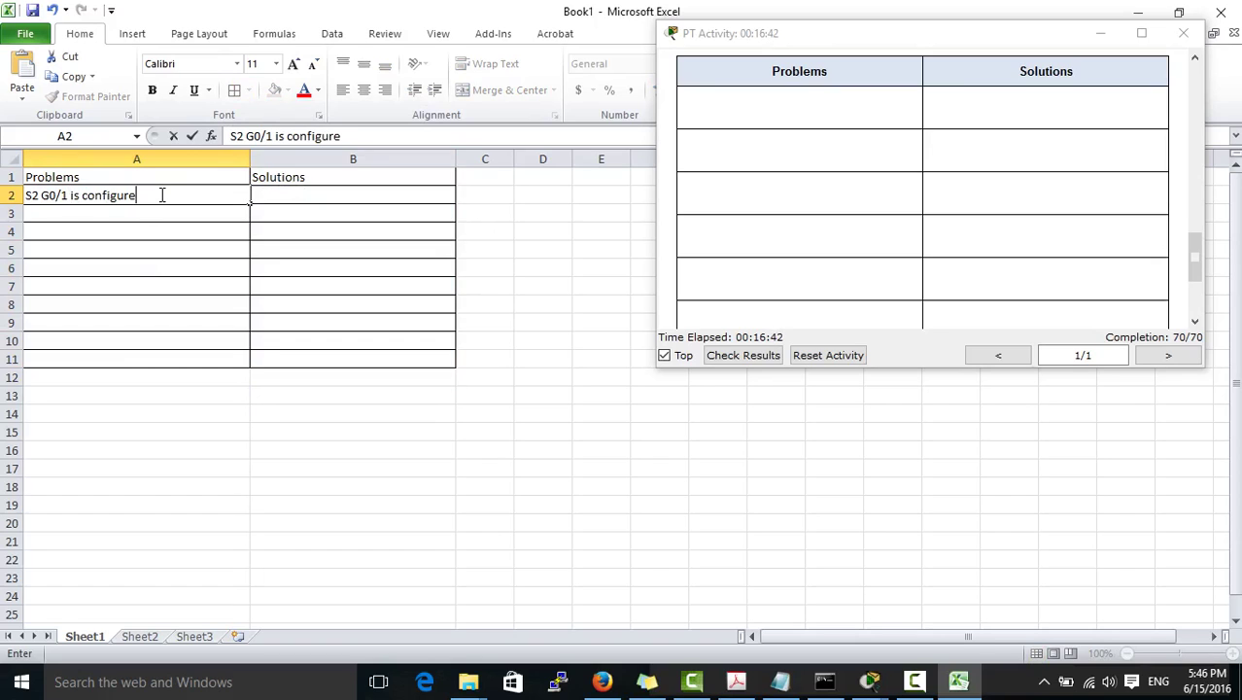
pyautogui.write('d as an access')
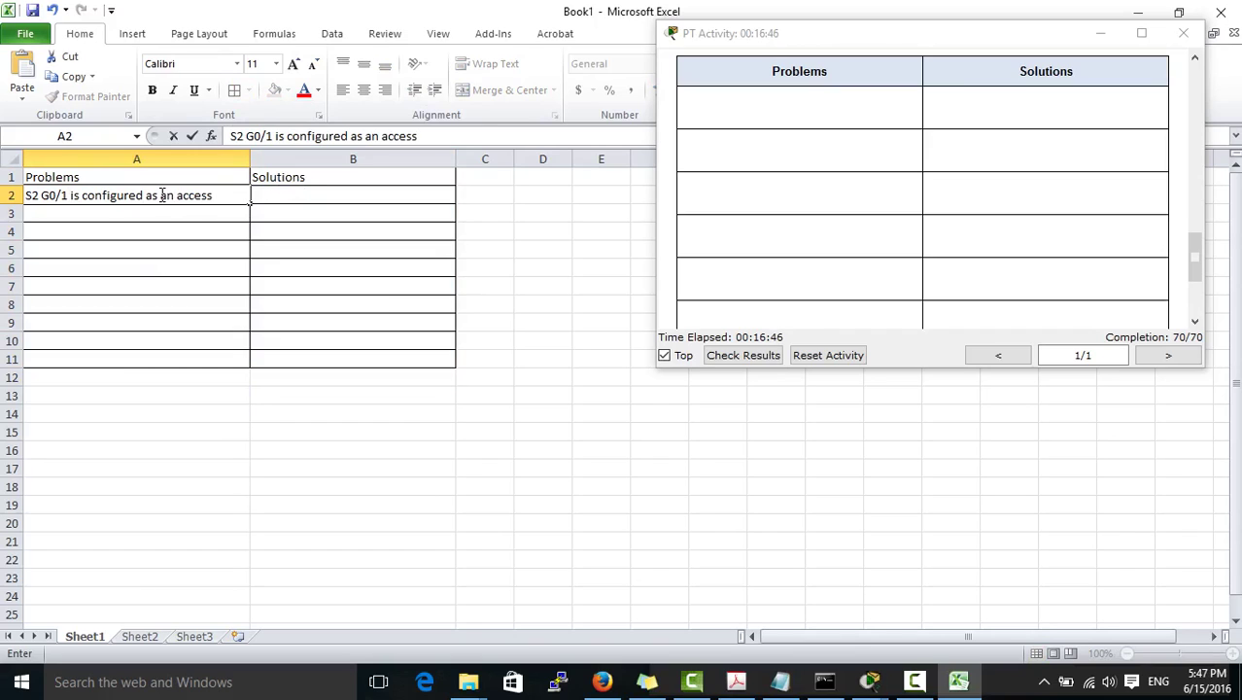
pyautogui.write(' port')
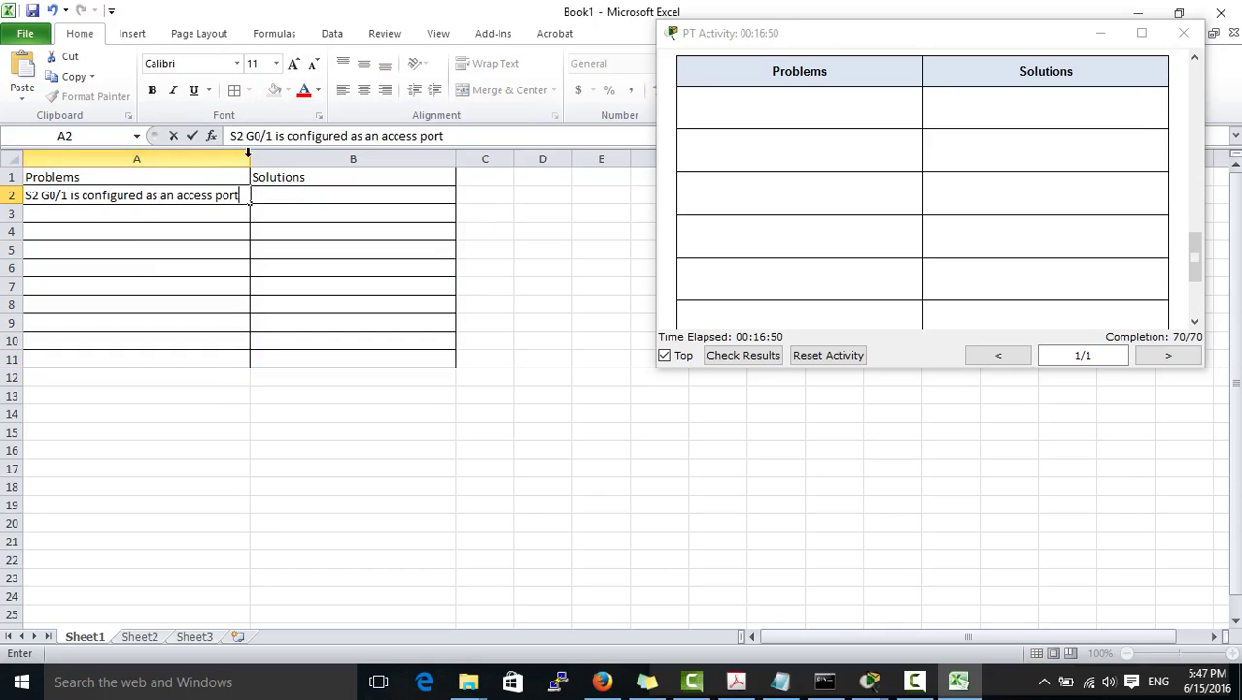
pyautogui.click(282, 192)
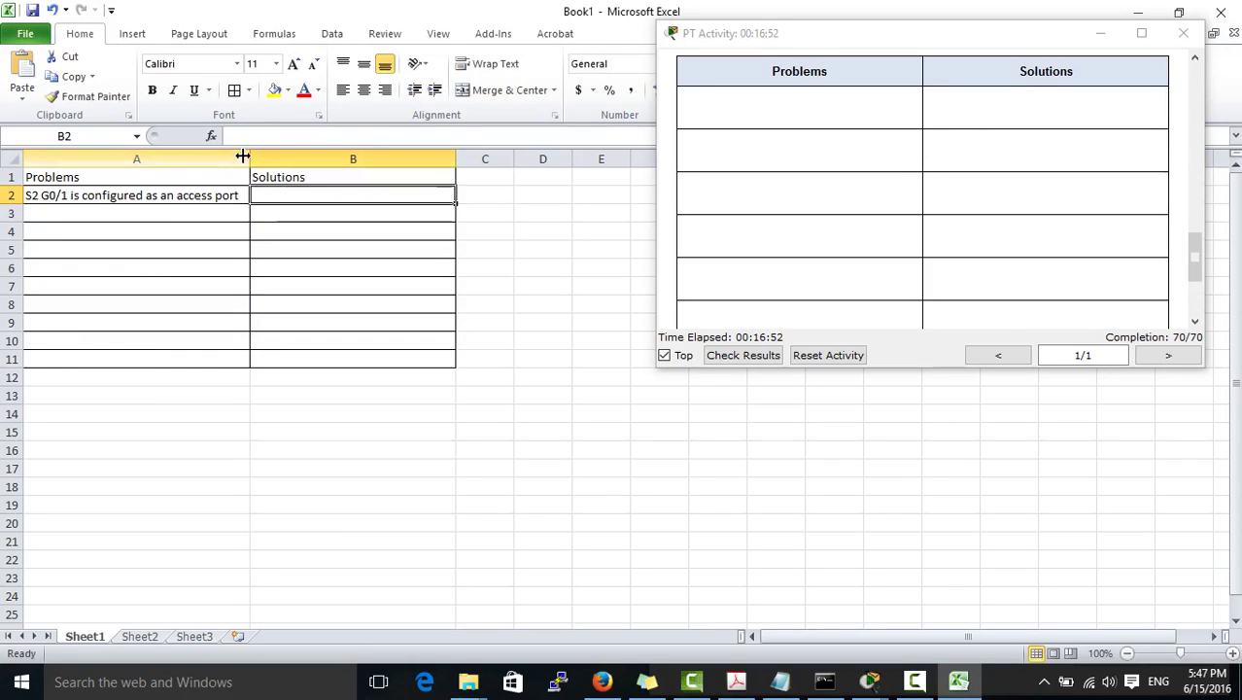
# Widen column A and extend the A2 text with "instead of a trunk port", putting "trunk port" on a second line
pyautogui.moveTo(248, 156); pyautogui.dragTo(360, 158)
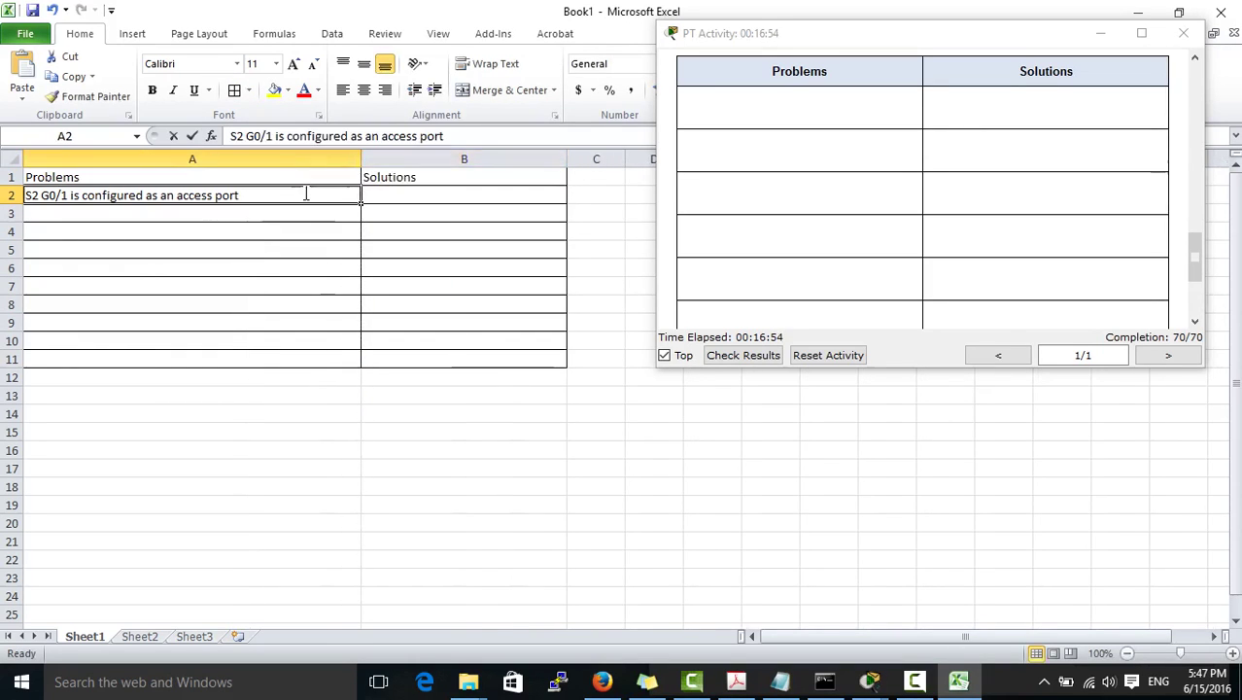
pyautogui.doubleClick(305, 193)
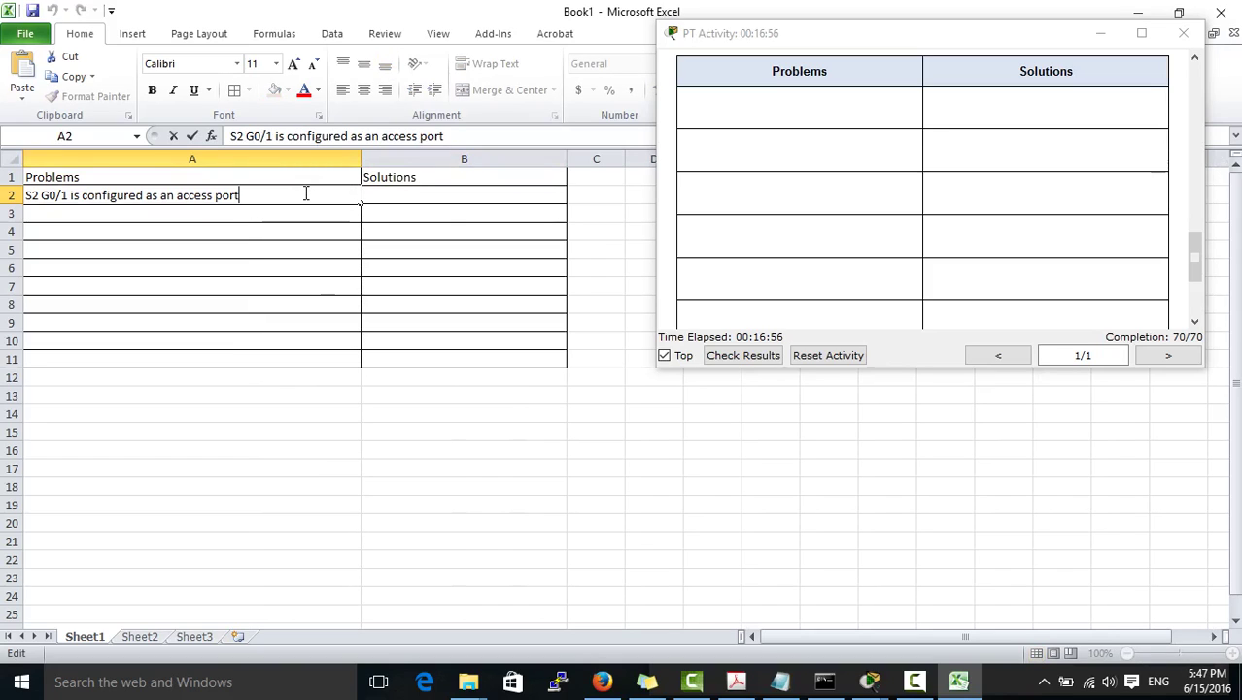
pyautogui.write('instea')
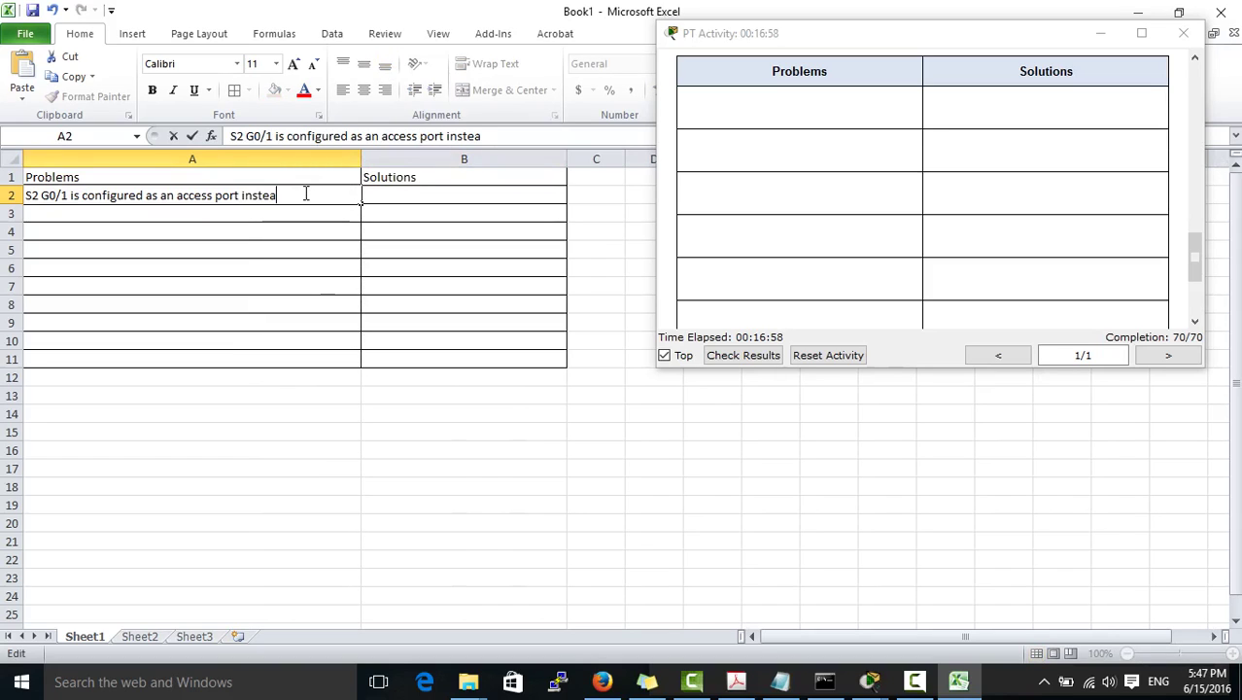
pyautogui.write('d of a')
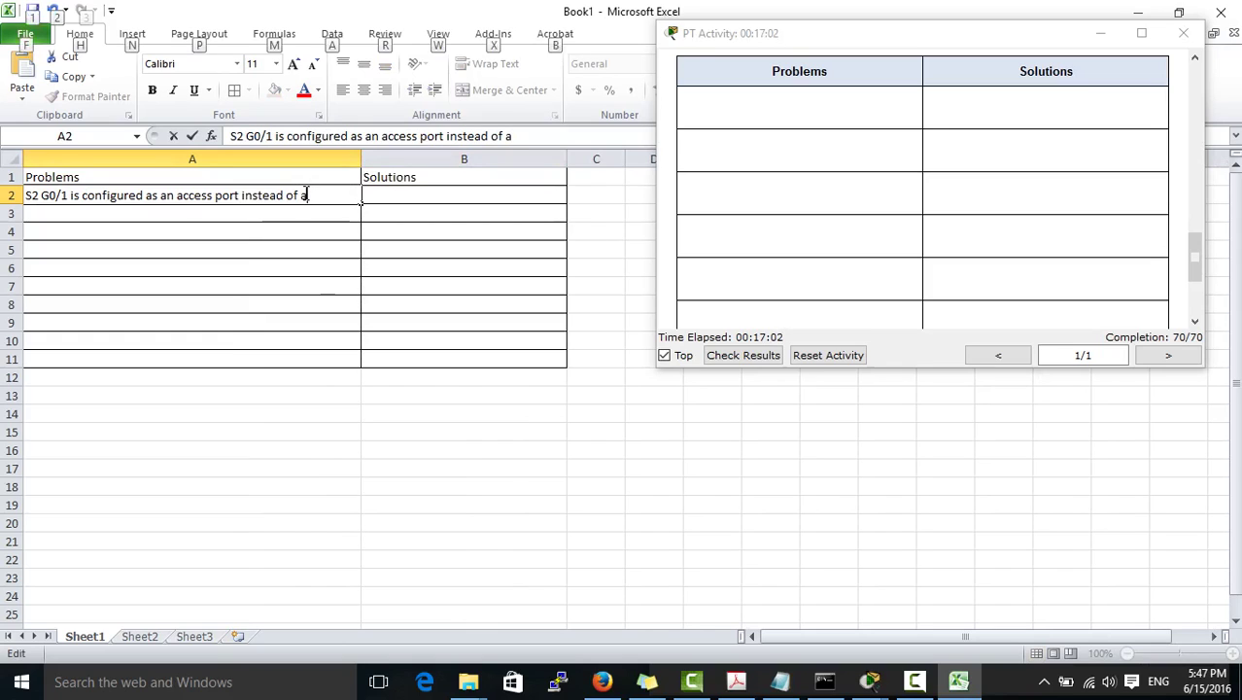
pyautogui.hotkey('alt', 'Return')
pyautogui.write('trunk port')
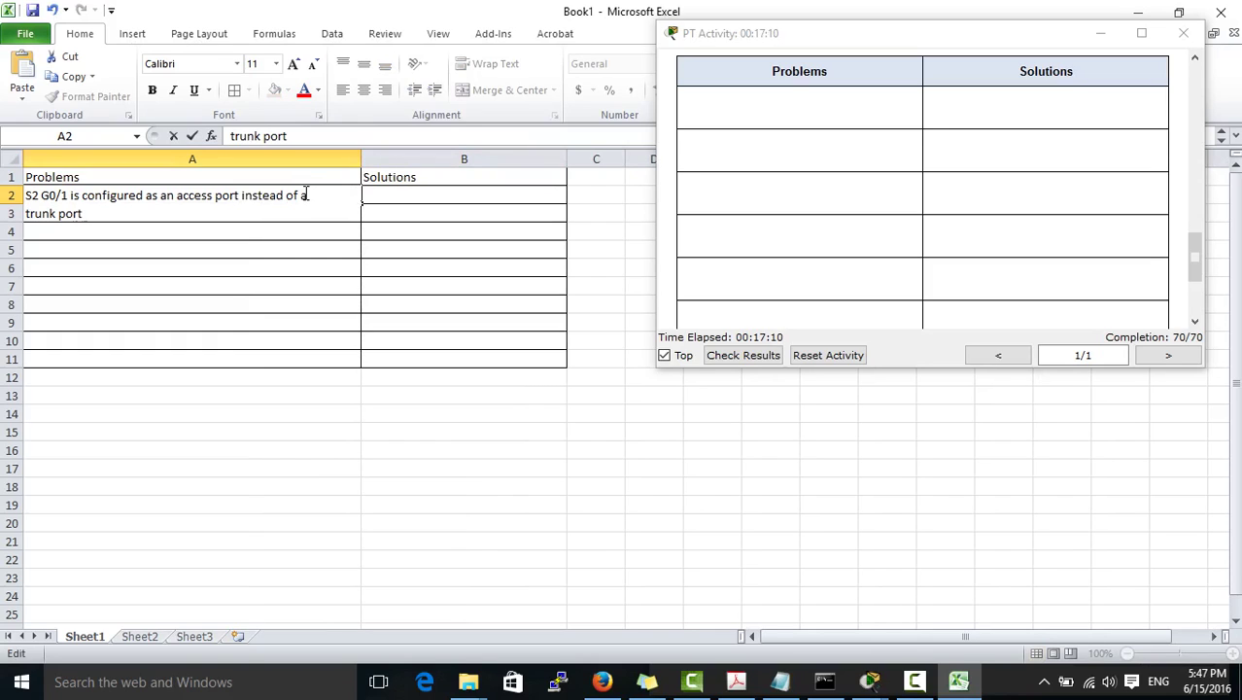
# Enter "Implement switchport mode trunk command" as the solution in B2 and widen column B to fit it
pyautogui.click(406, 198)
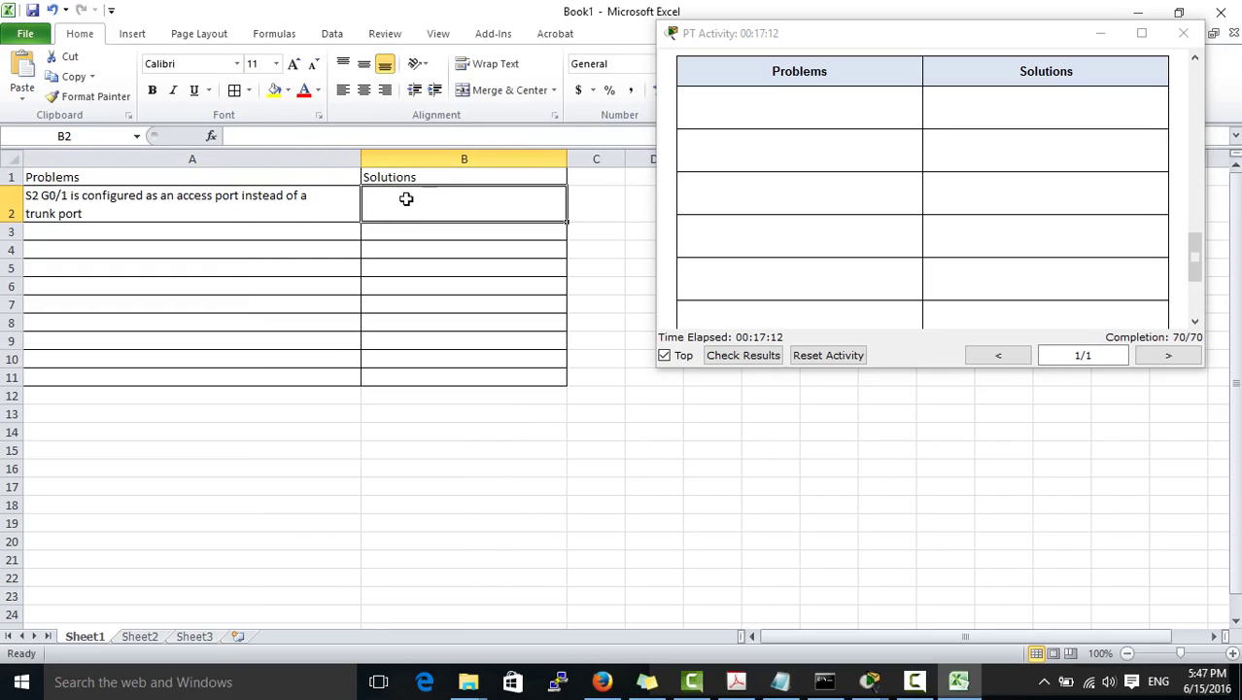
pyautogui.write('Im')
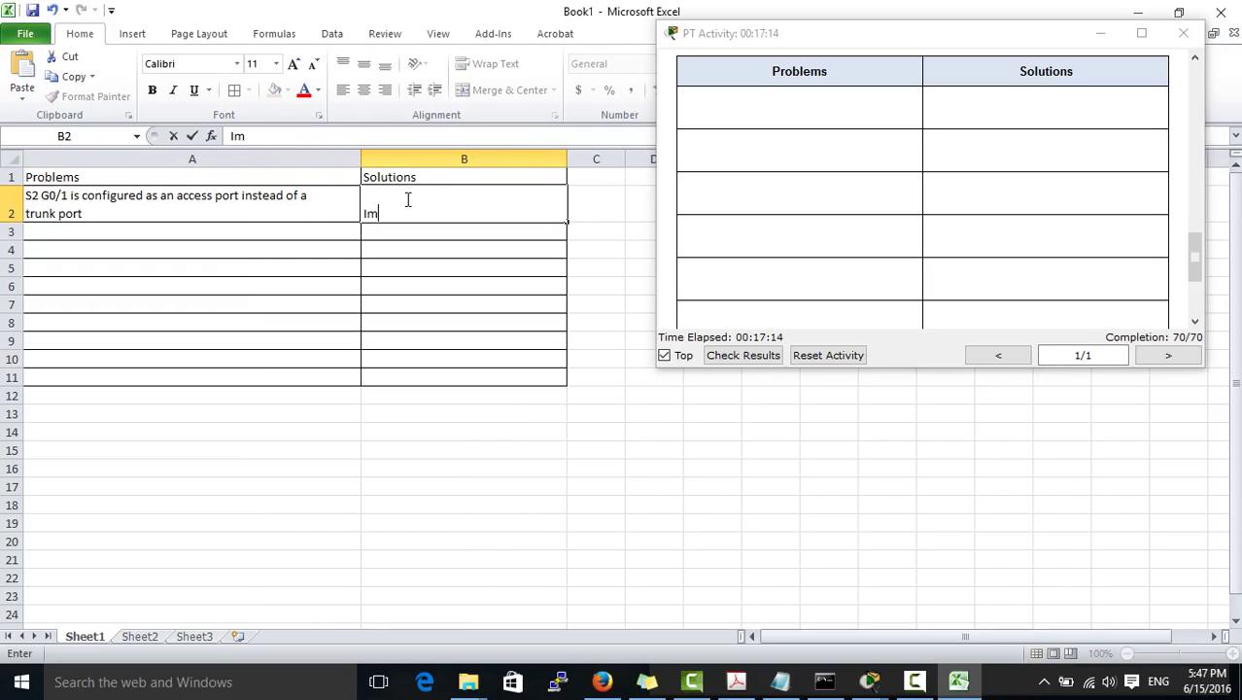
pyautogui.write('plement switchport m')
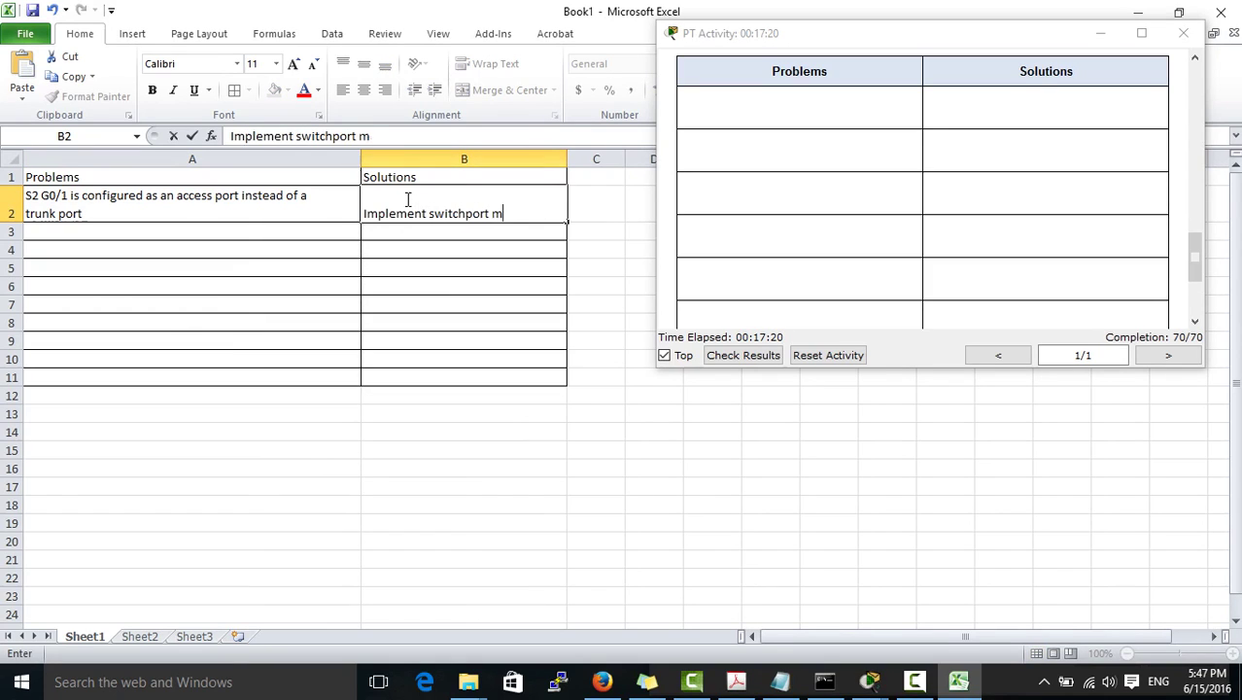
pyautogui.write('ode trunk')
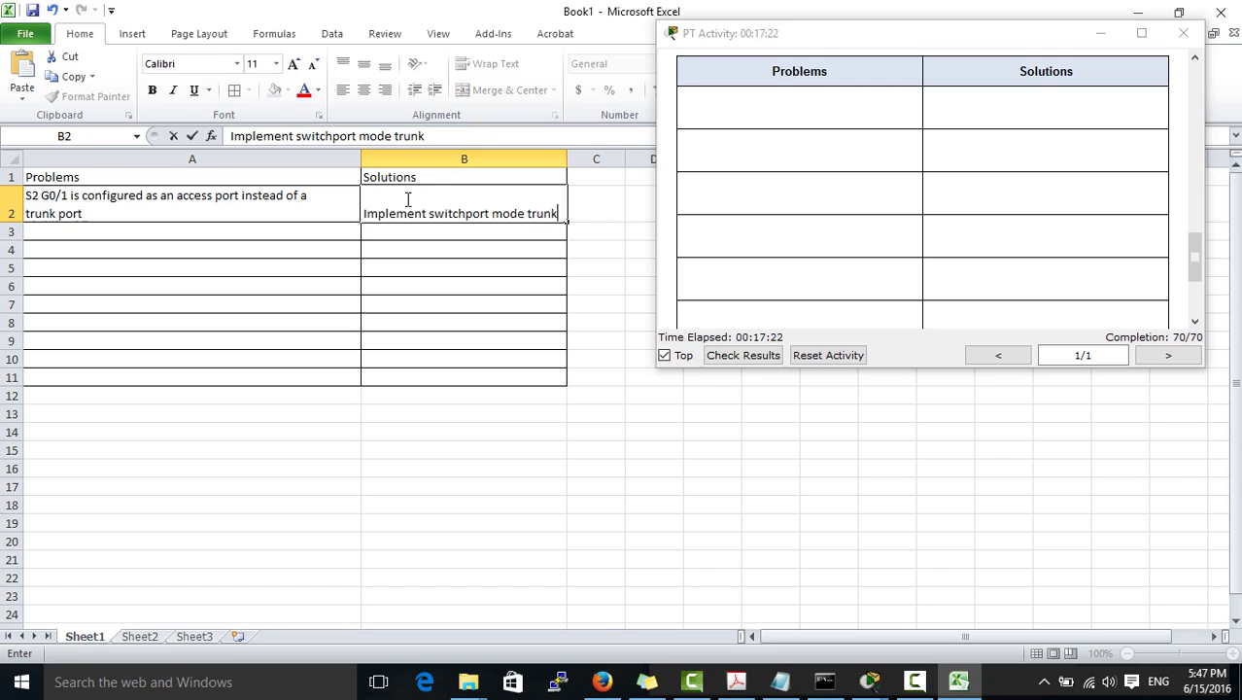
pyautogui.write(' command')
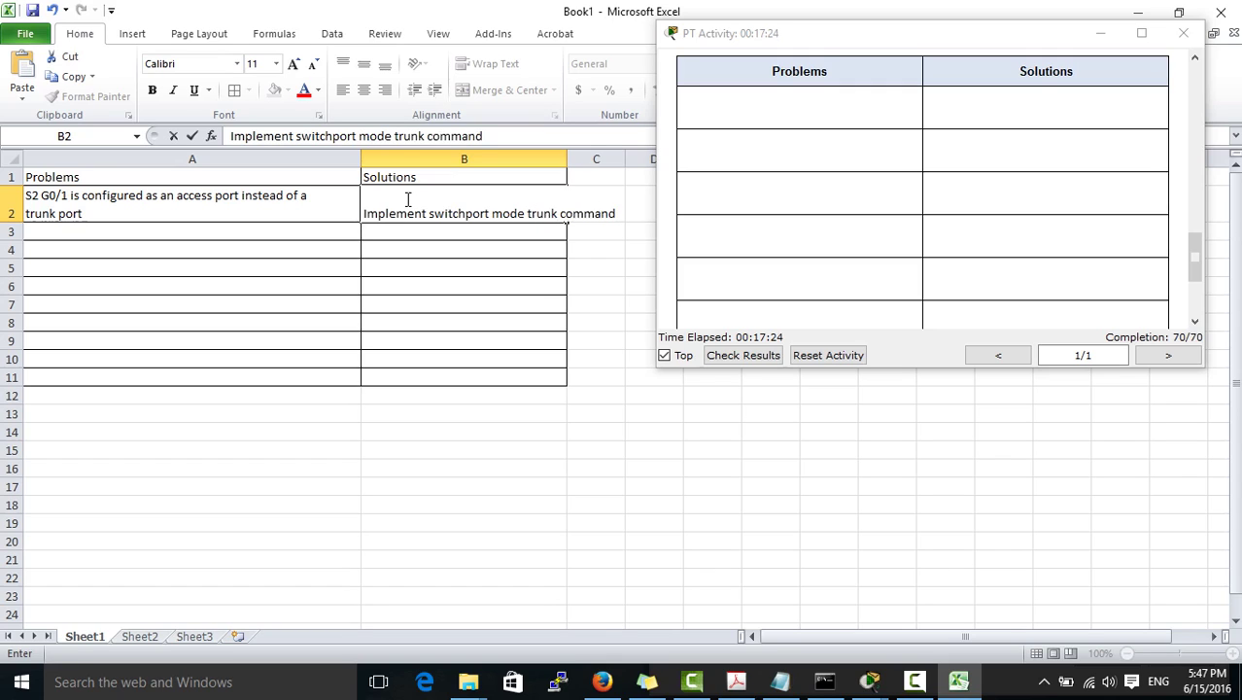
pyautogui.click(593, 321)
pyautogui.moveTo(568, 158); pyautogui.dragTo(622, 158)
# Center the contents of cells A2:B2 horizontally and align them to the middle vertically
pyautogui.click(252, 234)
pyautogui.click(261, 204)
pyautogui.moveTo(261, 204); pyautogui.dragTo(436, 202)
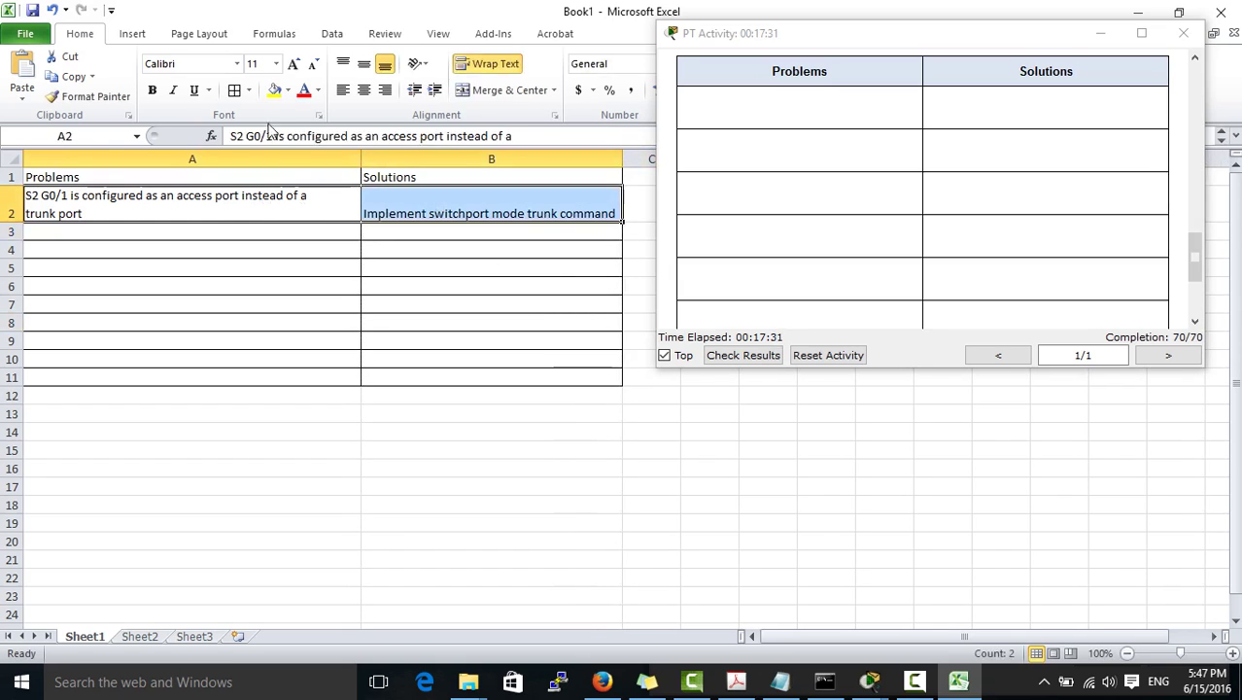
pyautogui.click(363, 94)
pyautogui.click(365, 64)
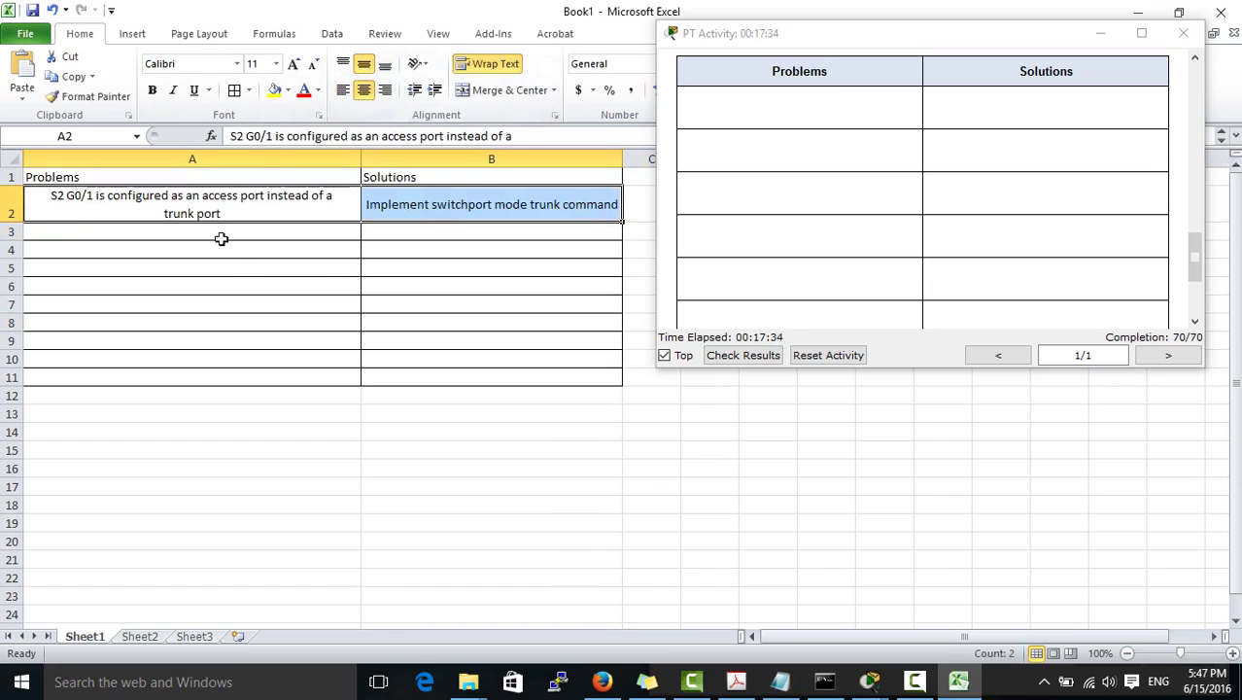
# Left-align the contents of cells A2:B2
pyautogui.click(343, 90)
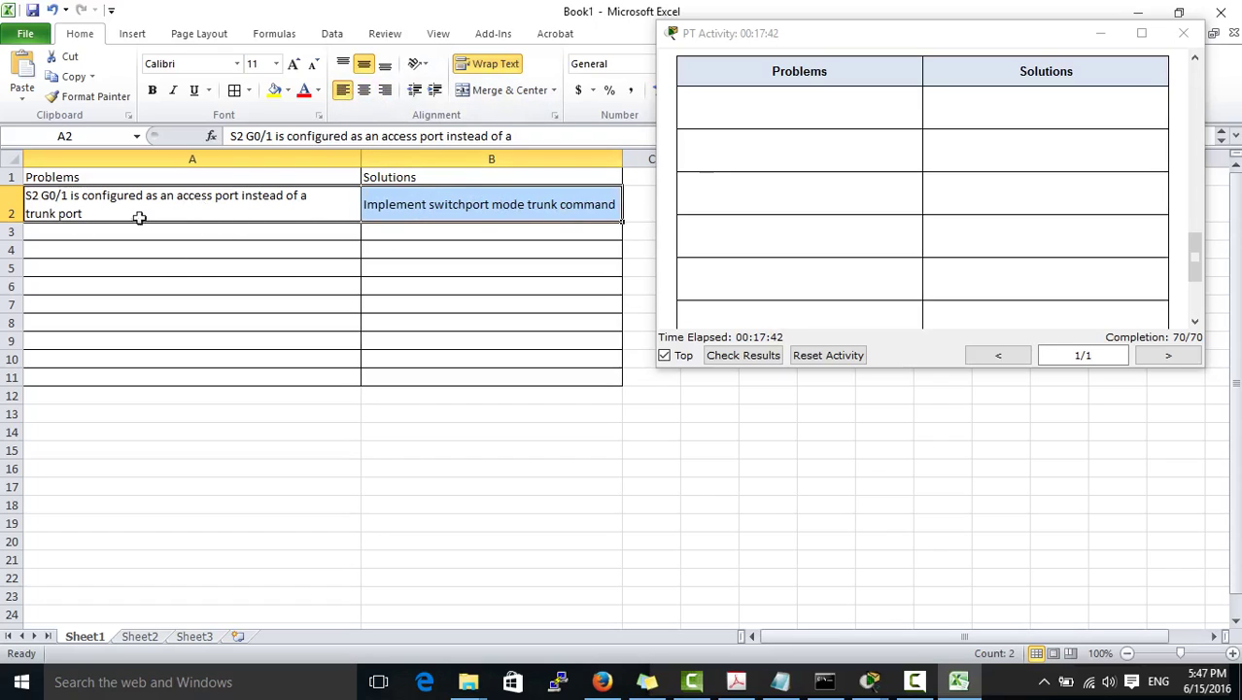
pyautogui.click(51, 200)
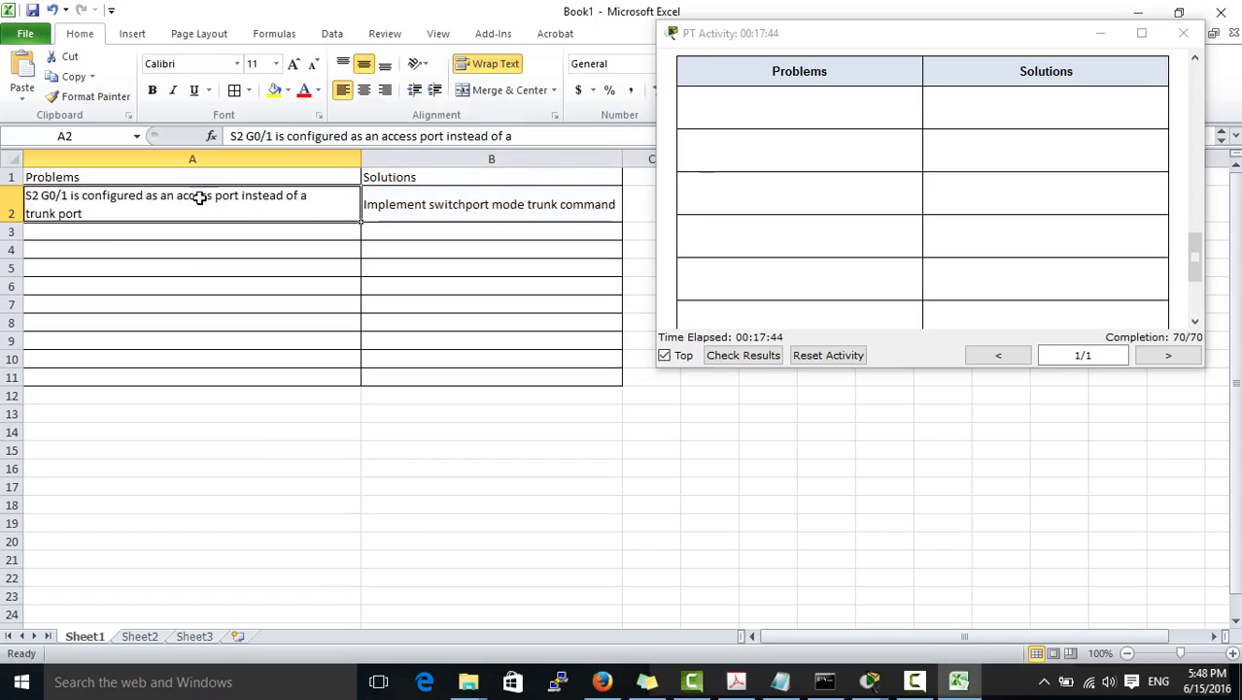
# Enter the second problem in cell A3: "S1 is not configured with any VLANs,Just trunks"
pyautogui.click(127, 235)
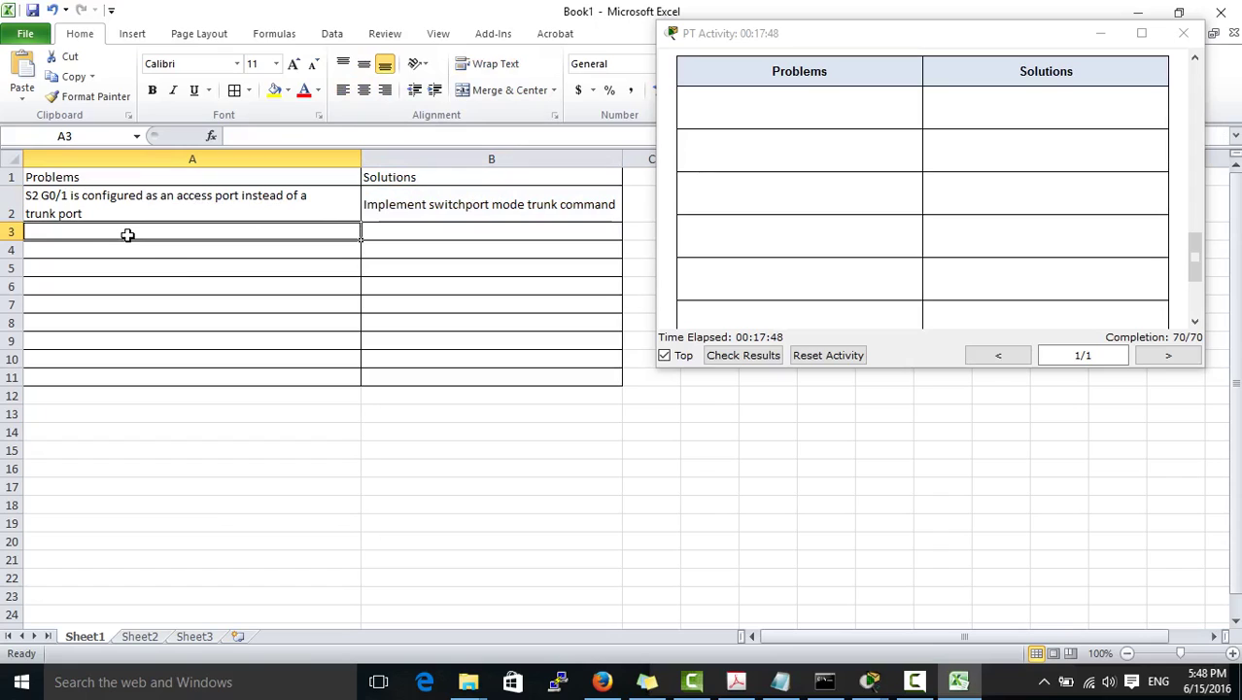
pyautogui.write('S1')
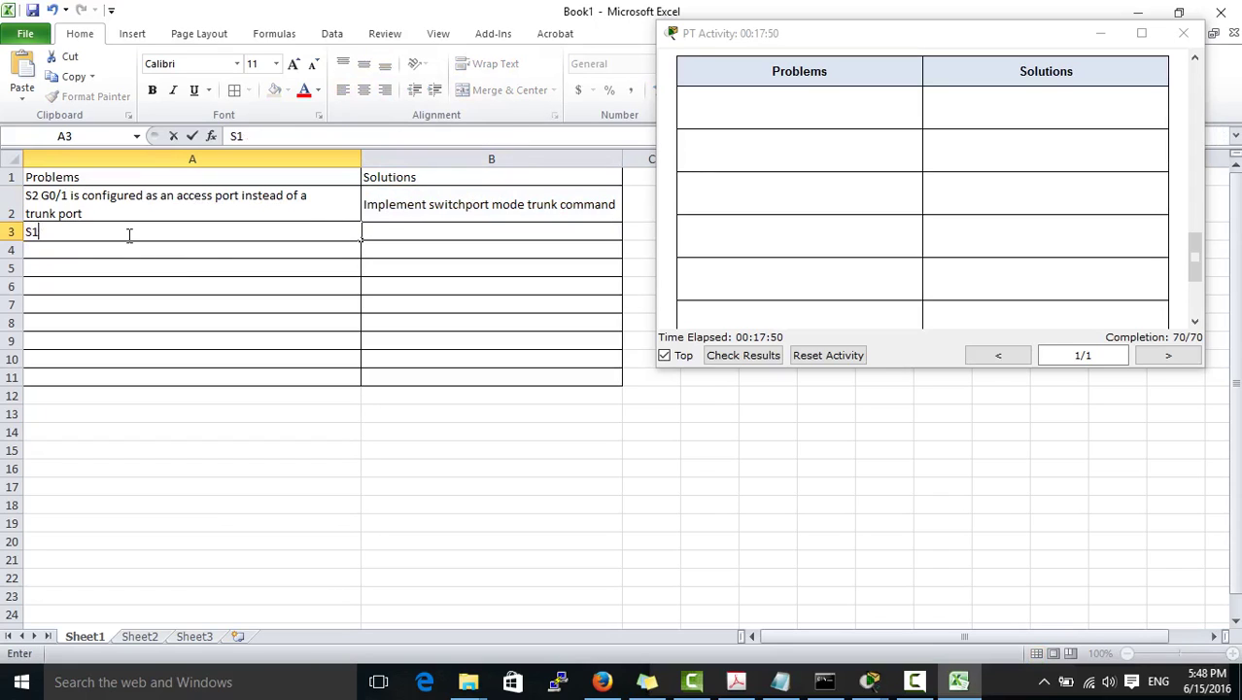
pyautogui.write(' is not configure')
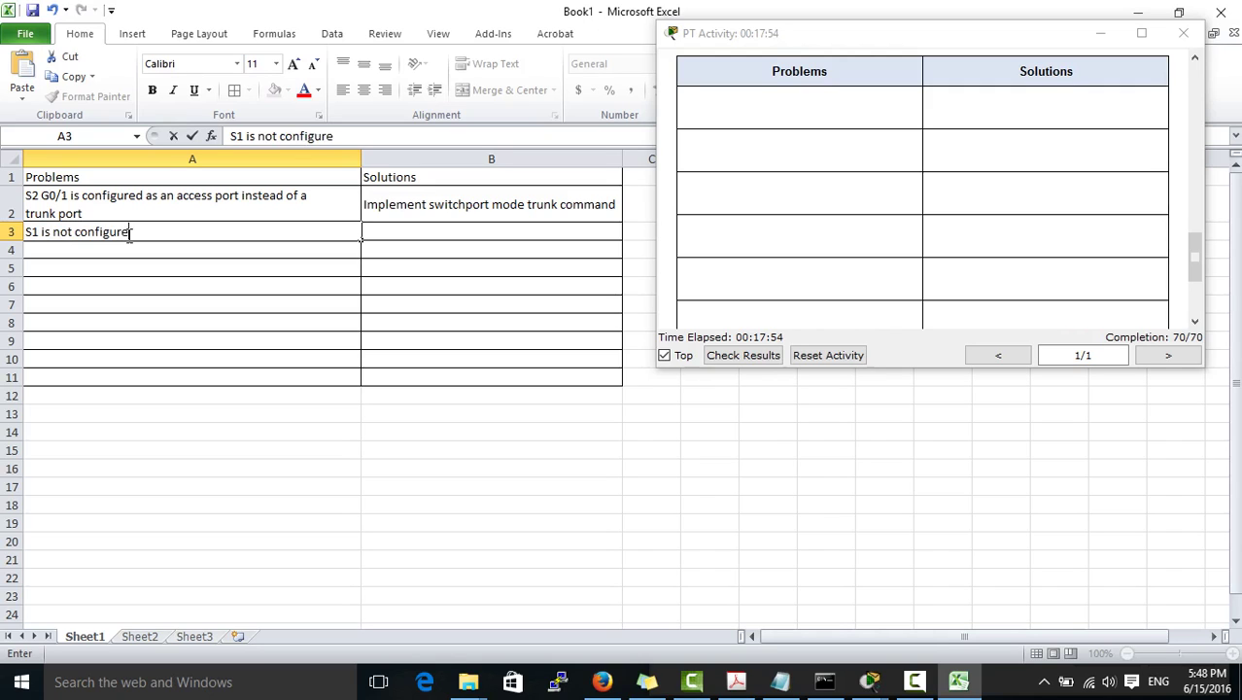
pyautogui.write('d with an')
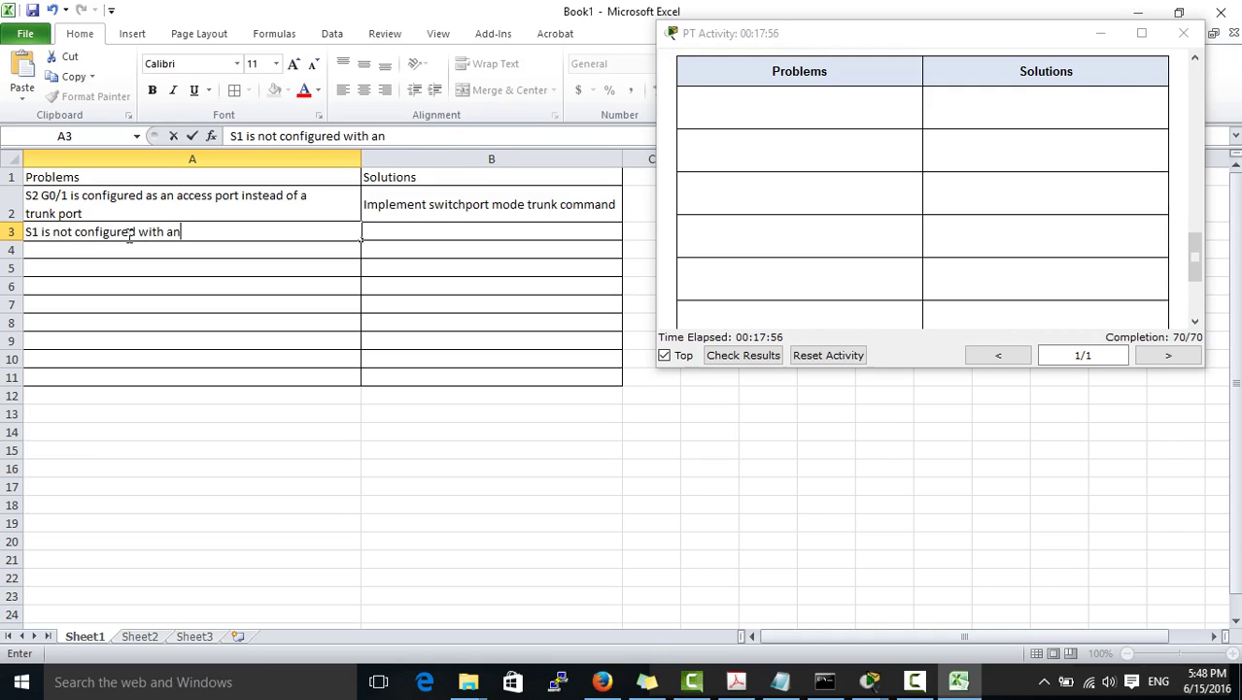
pyautogui.write('y VLANs')
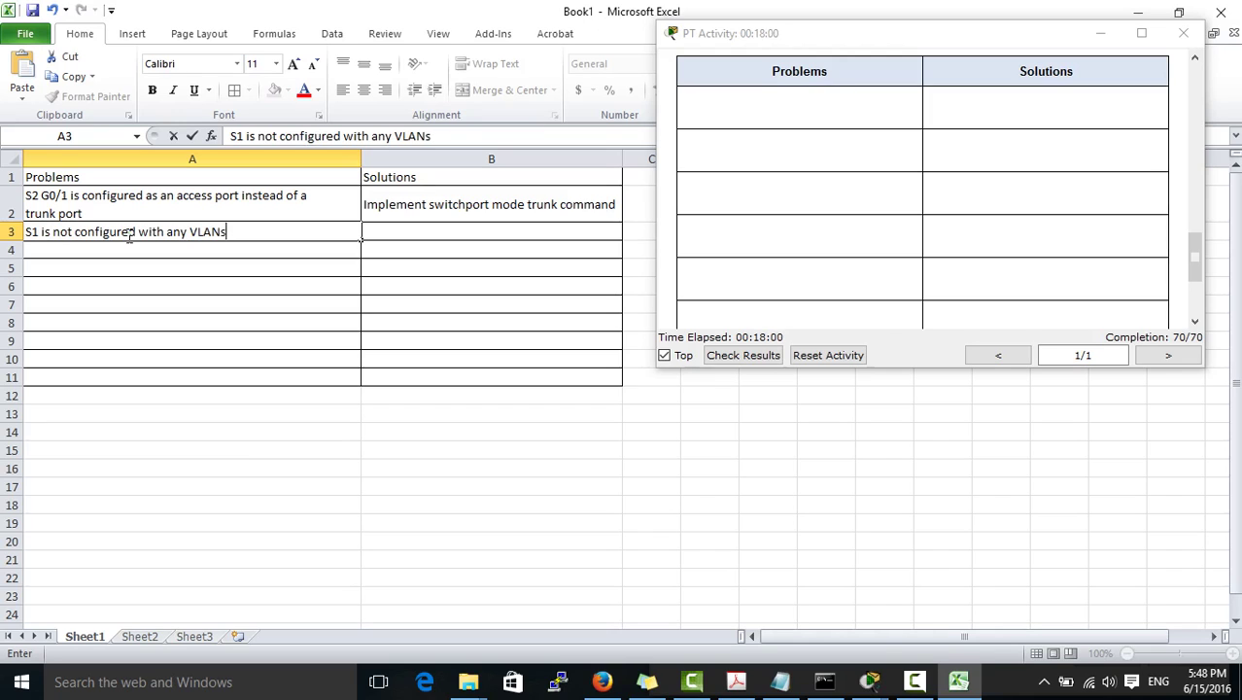
pyautogui.write(',Just trunks')
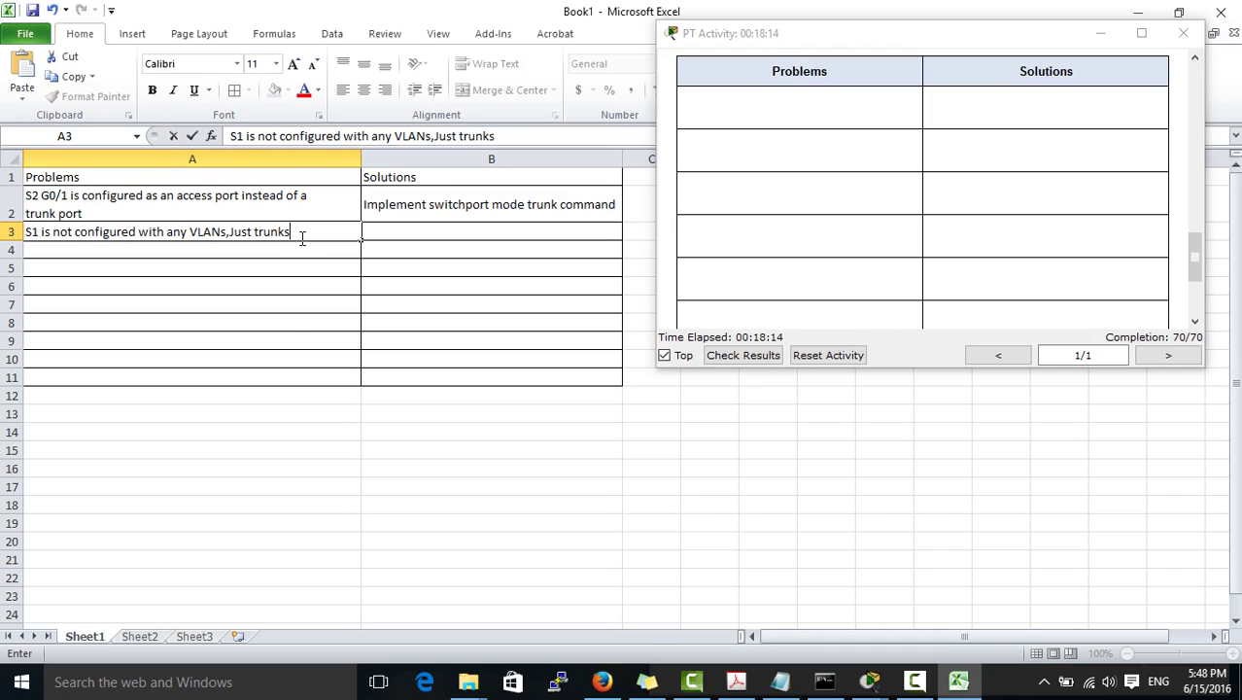
# Enter "Use the necessary commands on S1 to configure the VLANs and set the Native VLAN on the trunk" in B3, breaking the line after "configure"
pyautogui.click(381, 234)
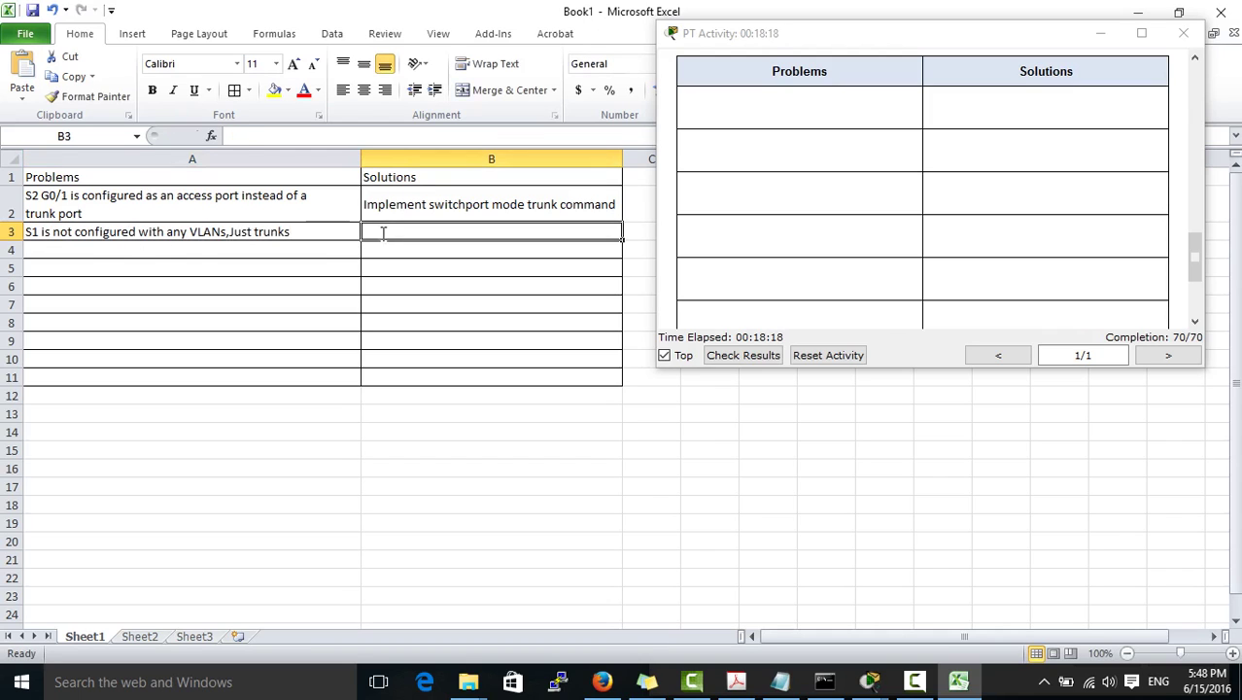
pyautogui.write('Use the ne')
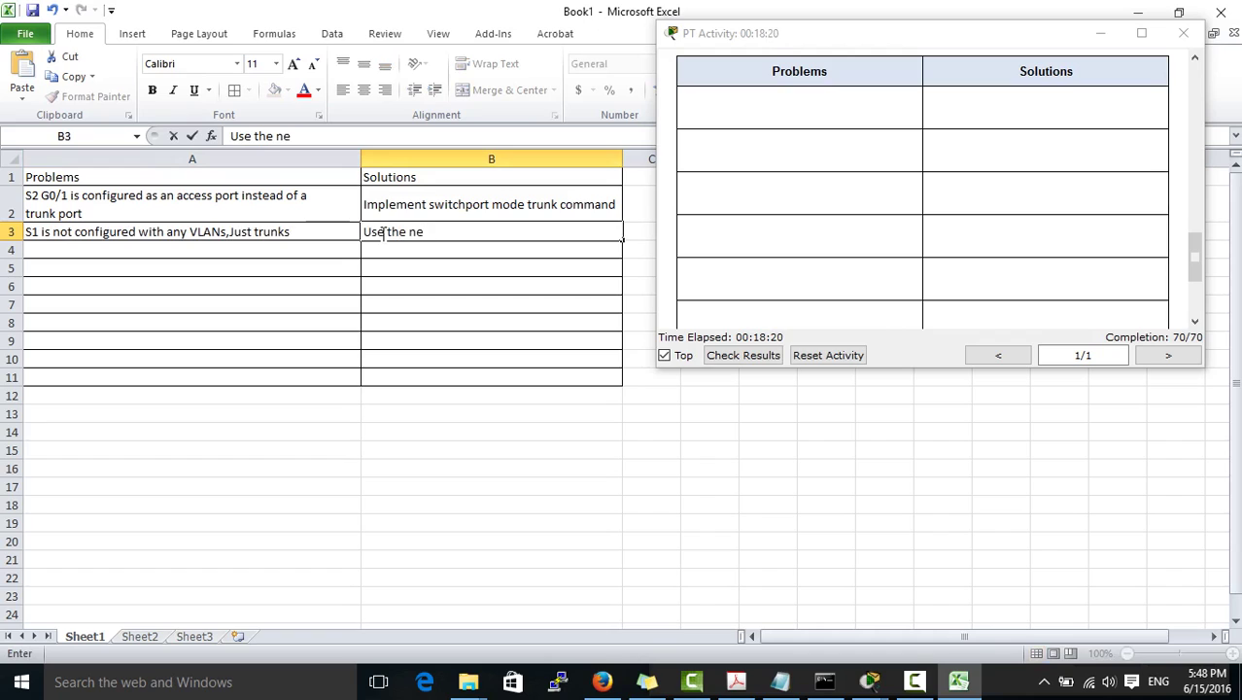
pyautogui.write('cessary ')
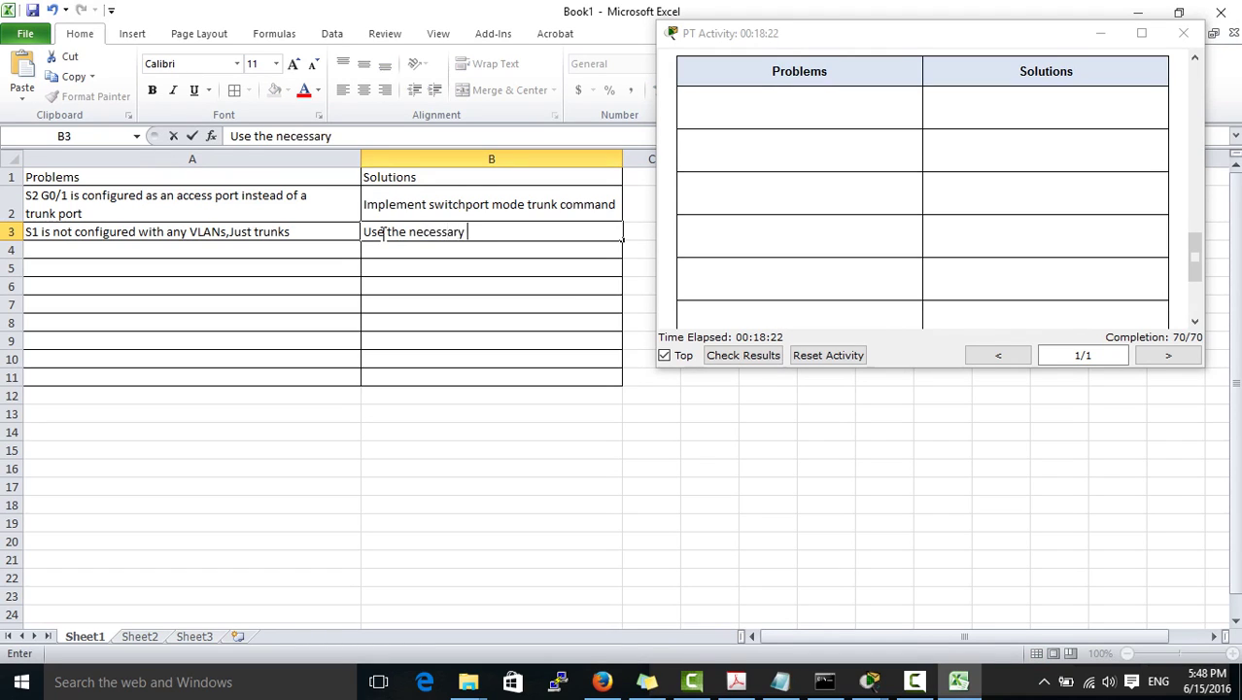
pyautogui.write('commands')
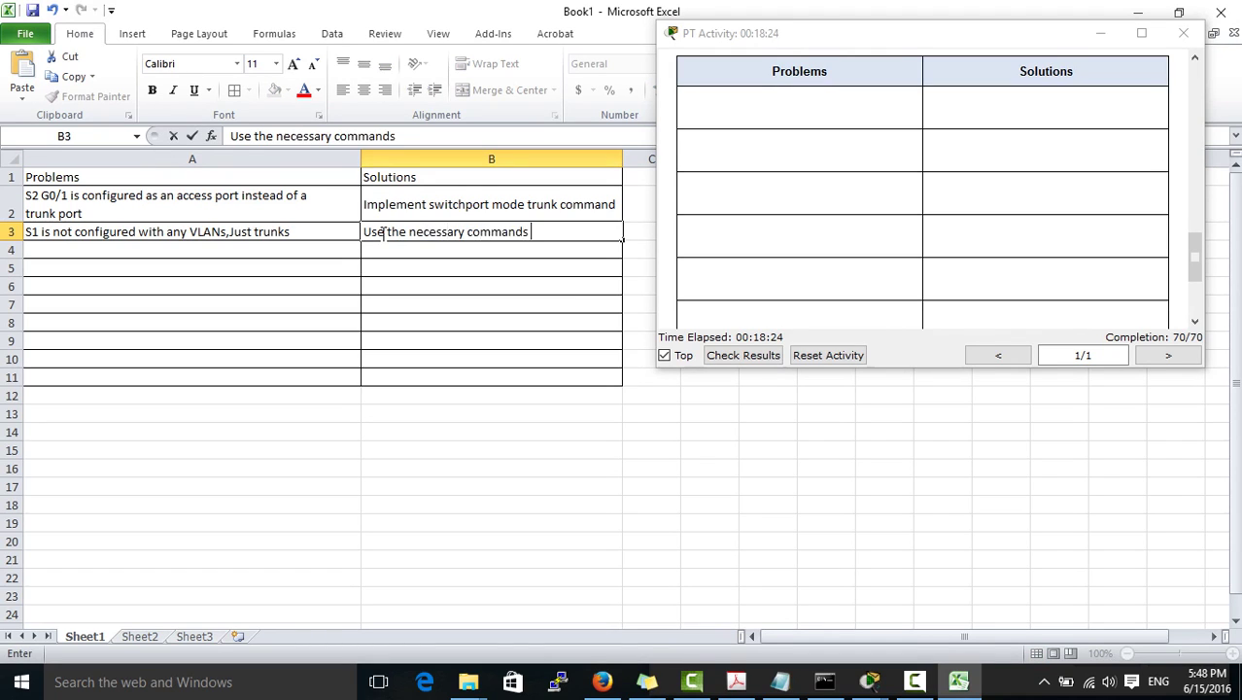
pyautogui.write(' on S1 to configure')
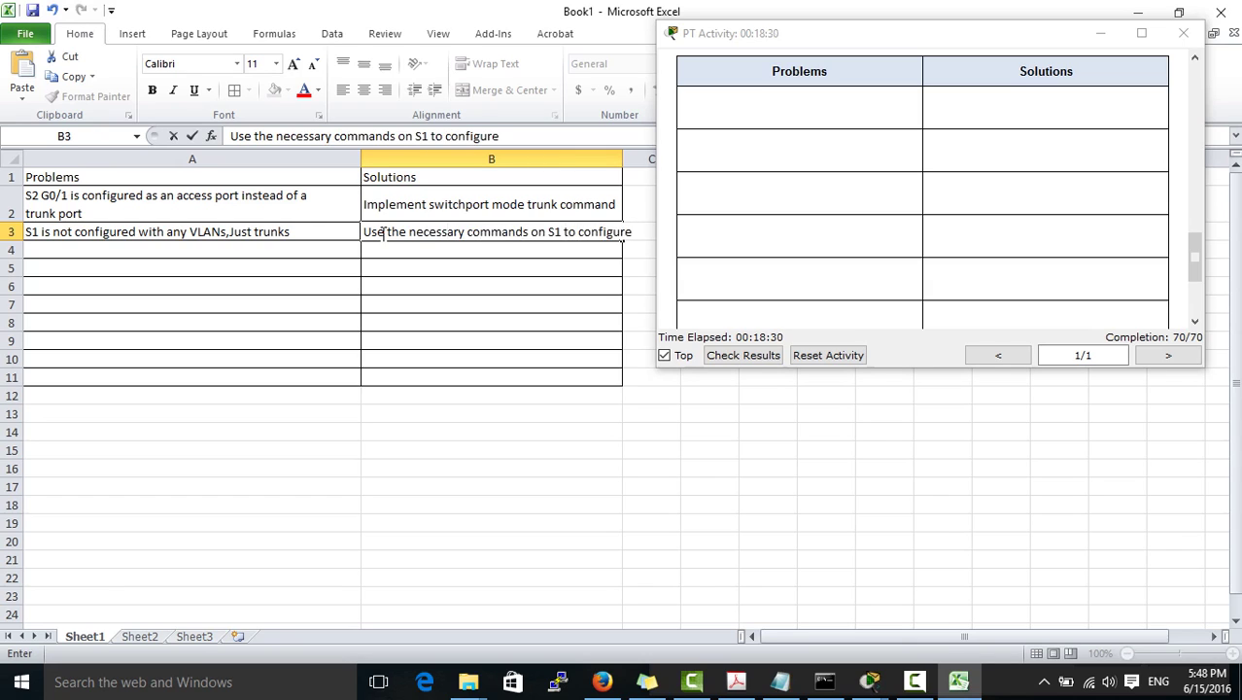
pyautogui.hotkey('alt', 'Return')
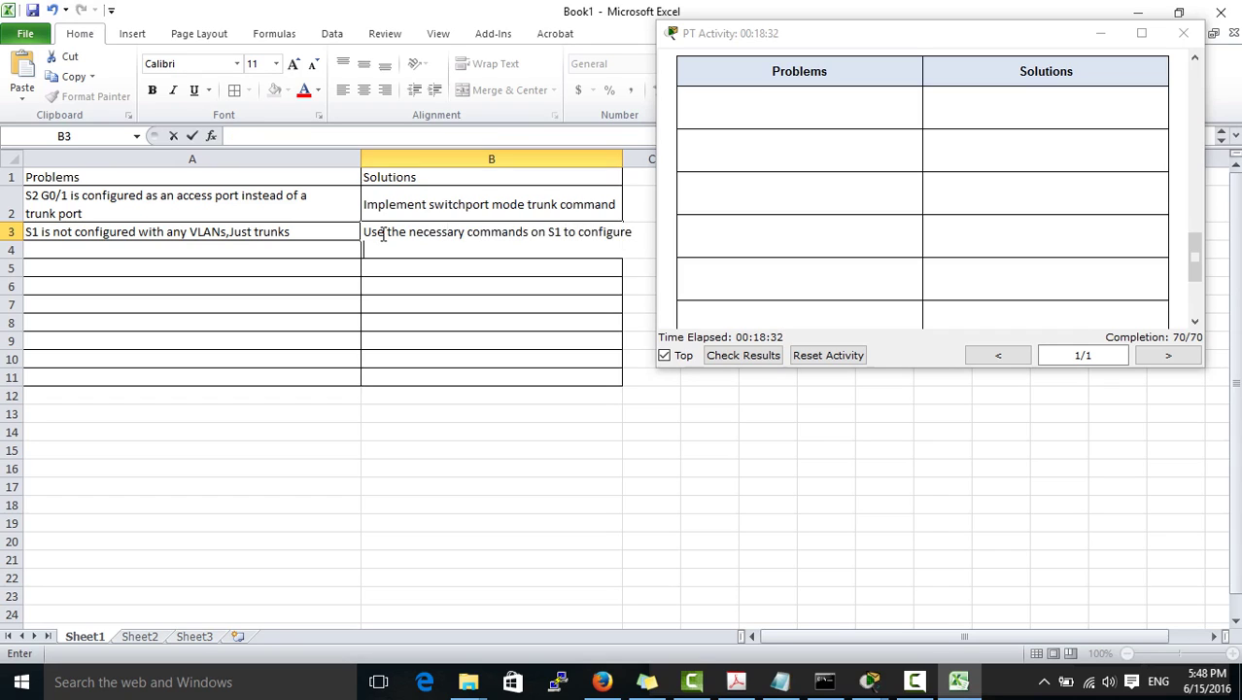
pyautogui.write('the VLAN')
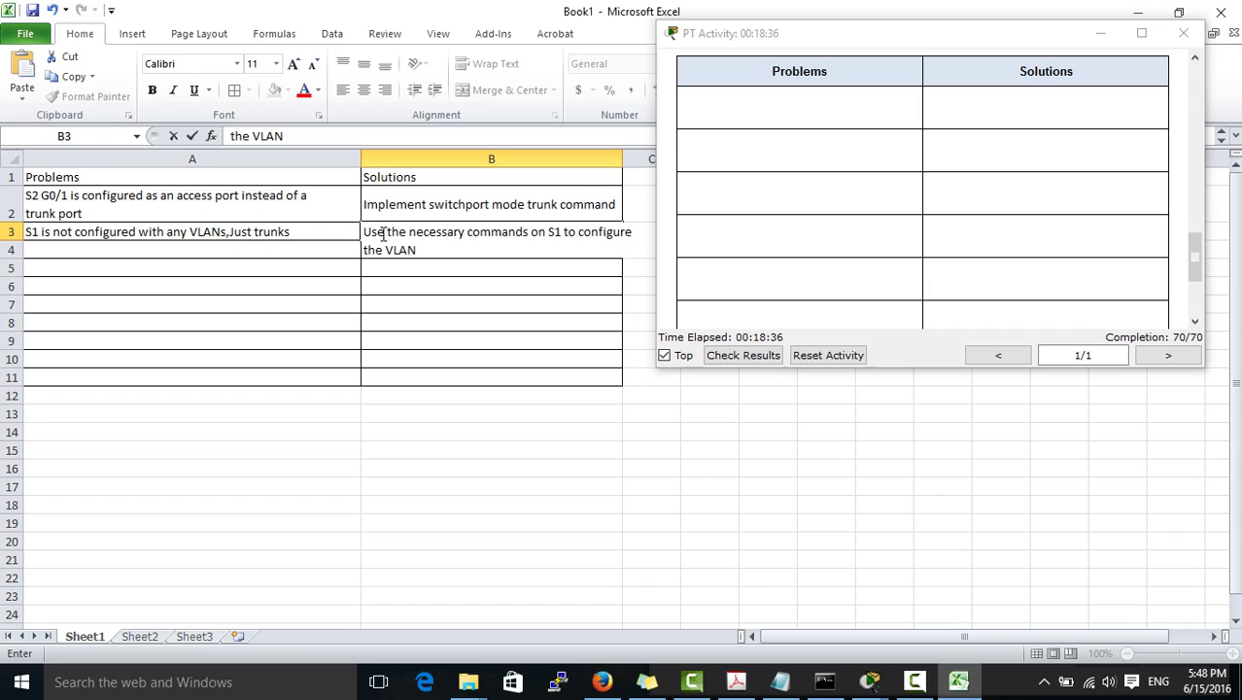
pyautogui.write('s and set ')
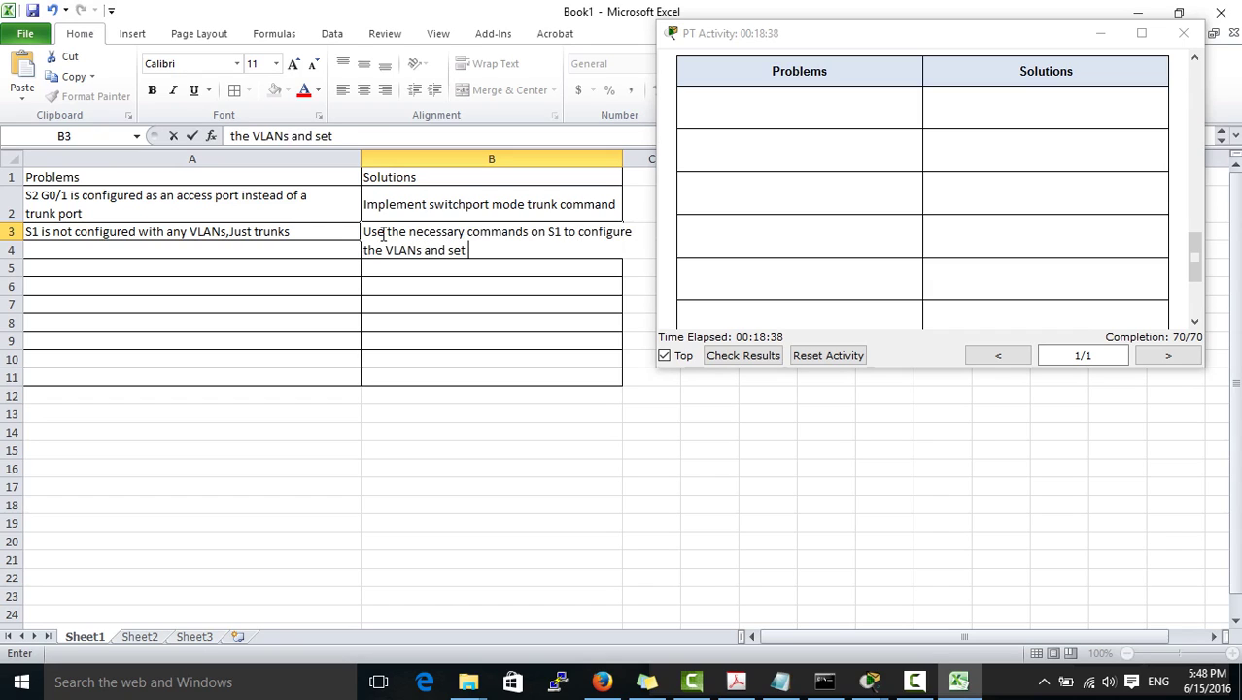
pyautogui.write('the Native VLAN on the trunk')
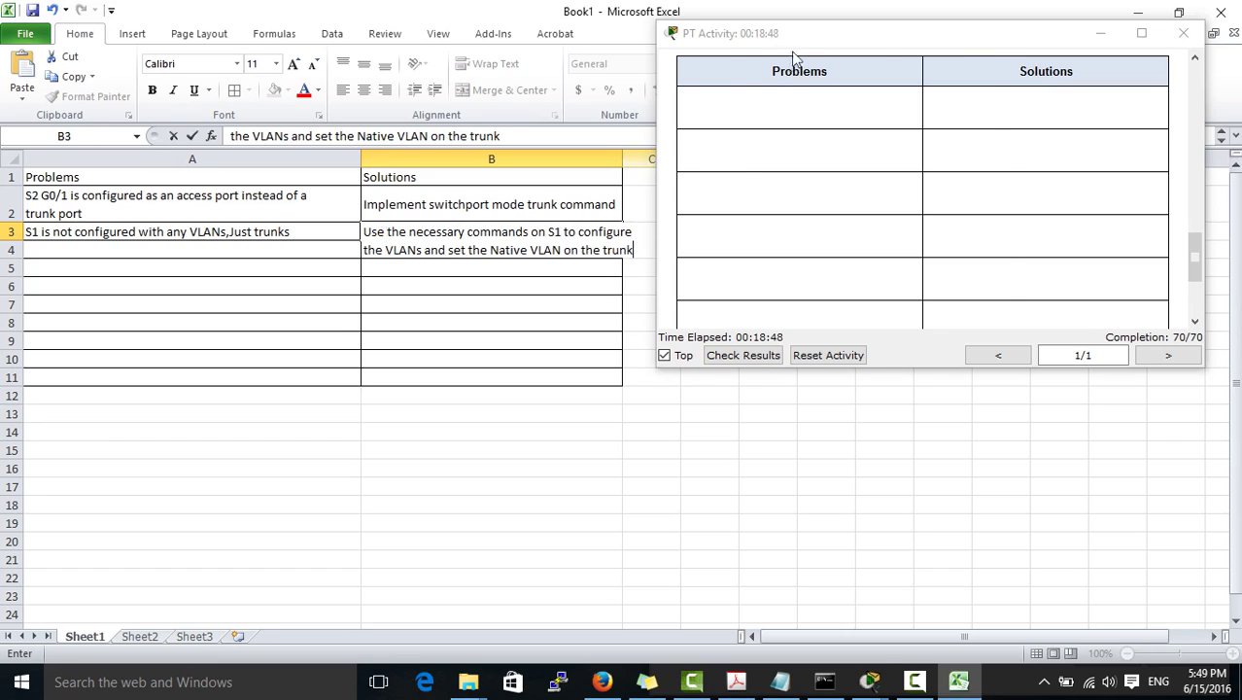
# Move the PT Activity window clear of the table and widen column B to fit the B3 solution text
pyautogui.moveTo(798, 35); pyautogui.dragTo(884, 35)
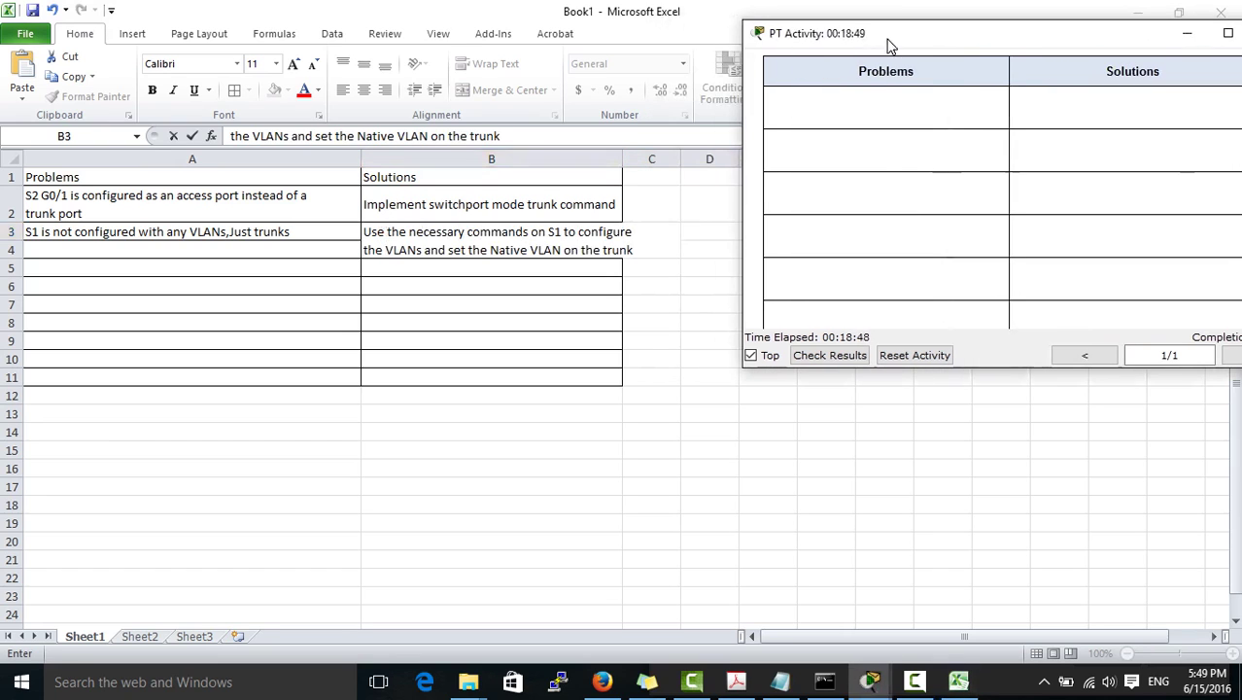
pyautogui.click(612, 178)
pyautogui.moveTo(623, 163); pyautogui.dragTo(648, 159)
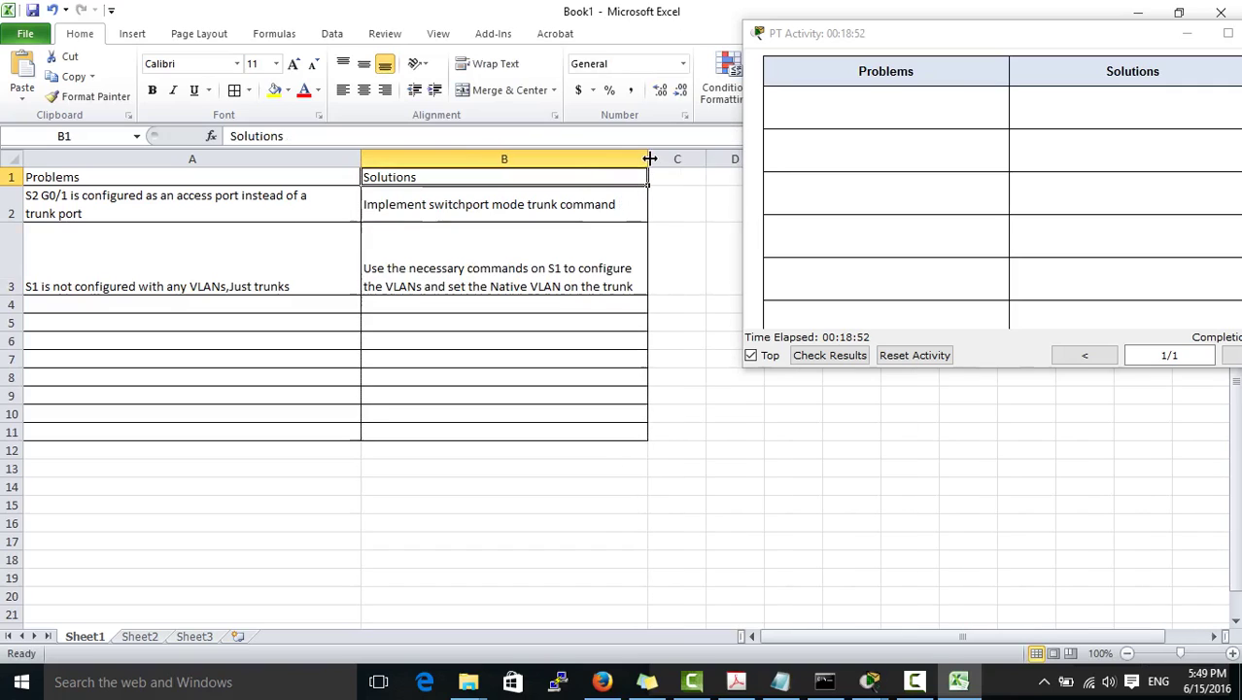
pyautogui.click(570, 341)
# Left-align cells A2:B11 and align their contents to the middle vertically
pyautogui.moveTo(270, 204); pyautogui.dragTo(536, 424)
pyautogui.click(343, 90)
pyautogui.click(364, 64)
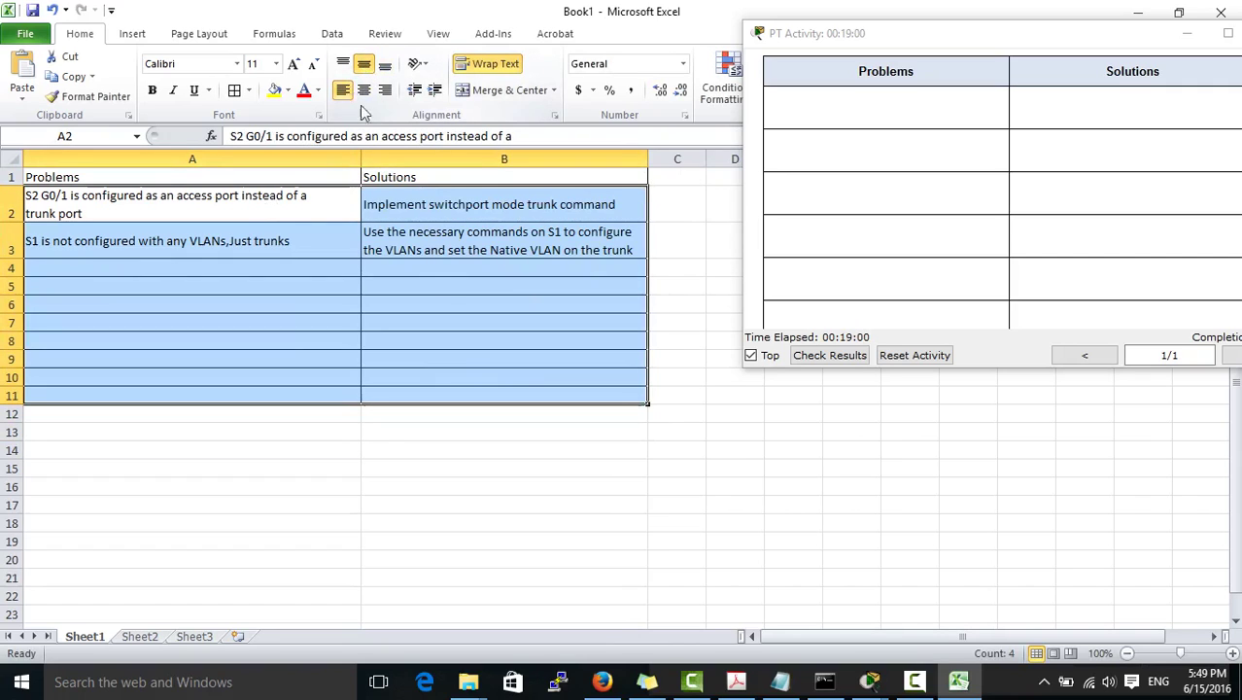
pyautogui.click(446, 289)
# Enter the third problem in cell A4: "S3 port are not assigned to a VLAN"
pyautogui.click(248, 265)
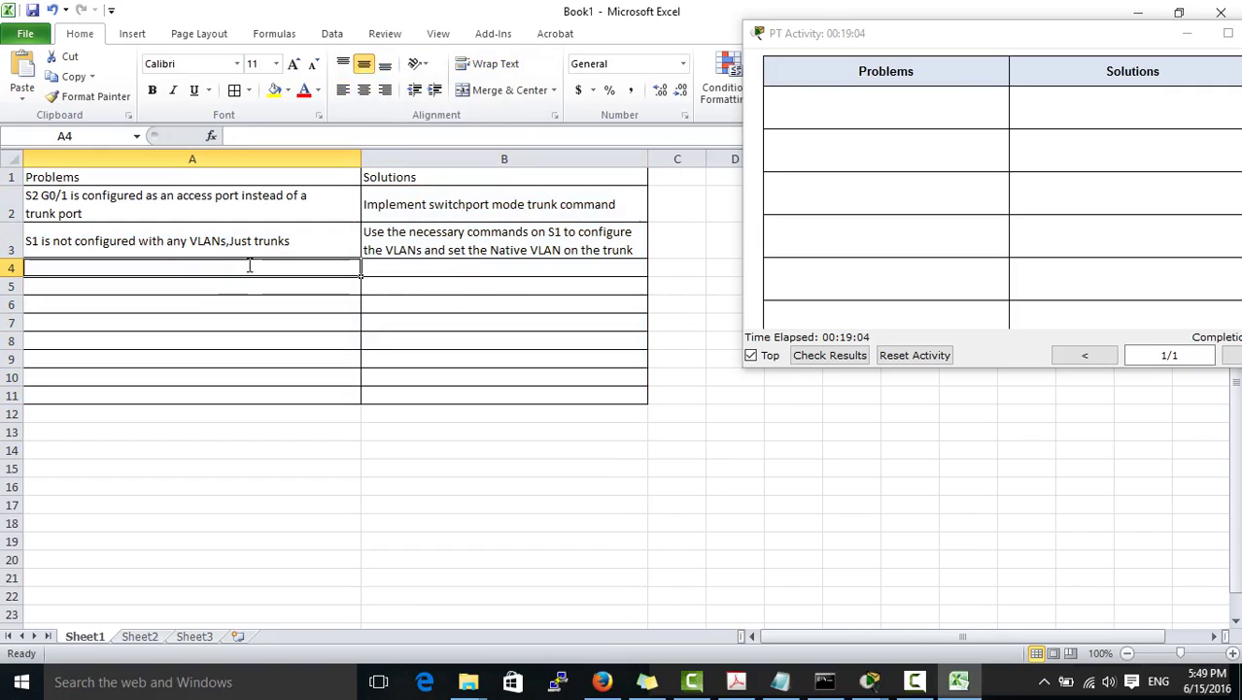
pyautogui.write('S3')
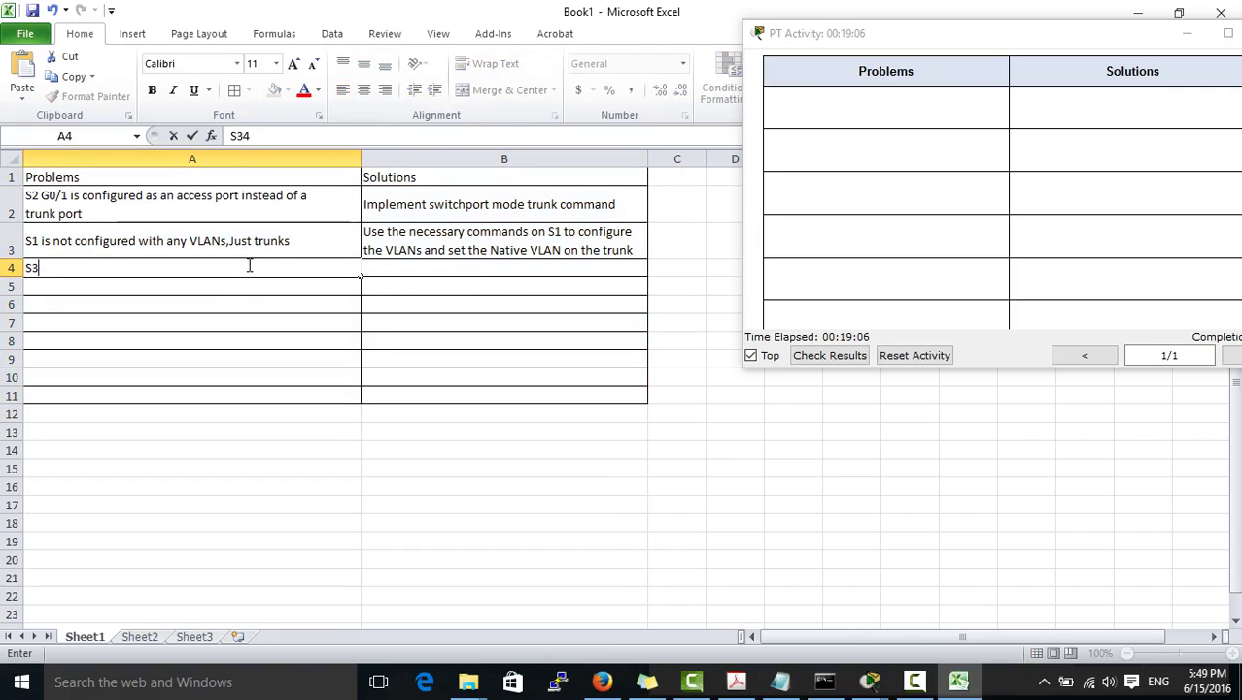
pyautogui.write(' port are')
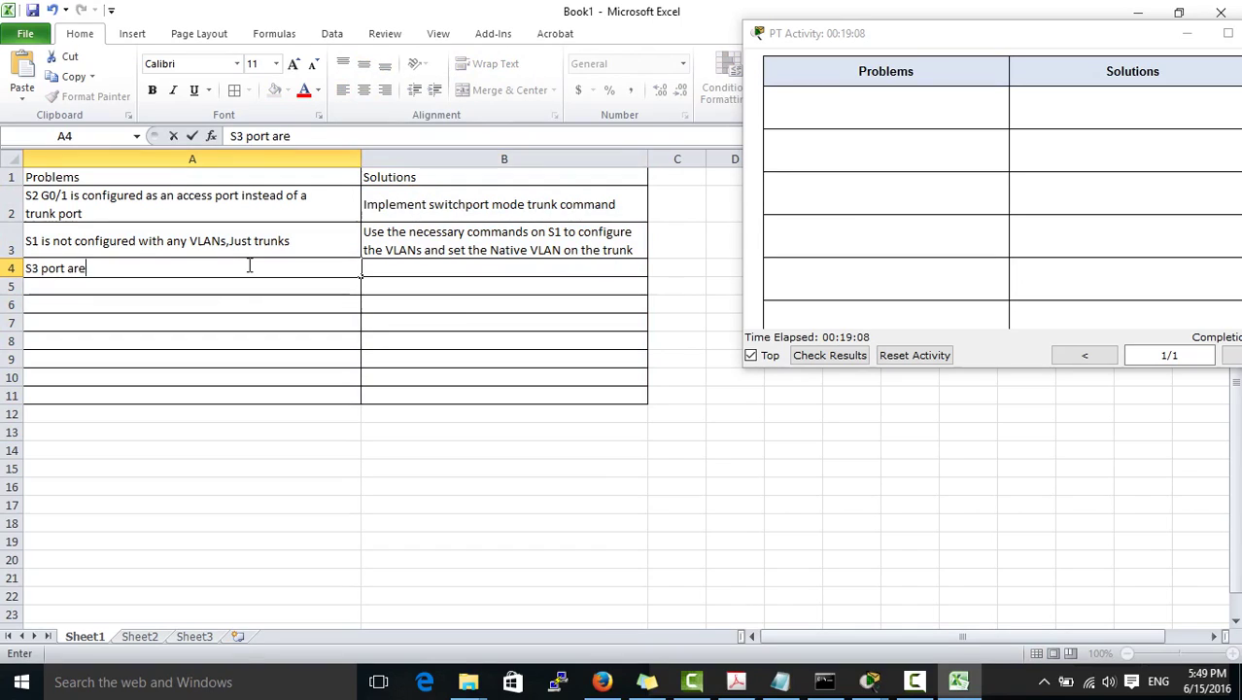
pyautogui.write(' not assigned to a Vl')
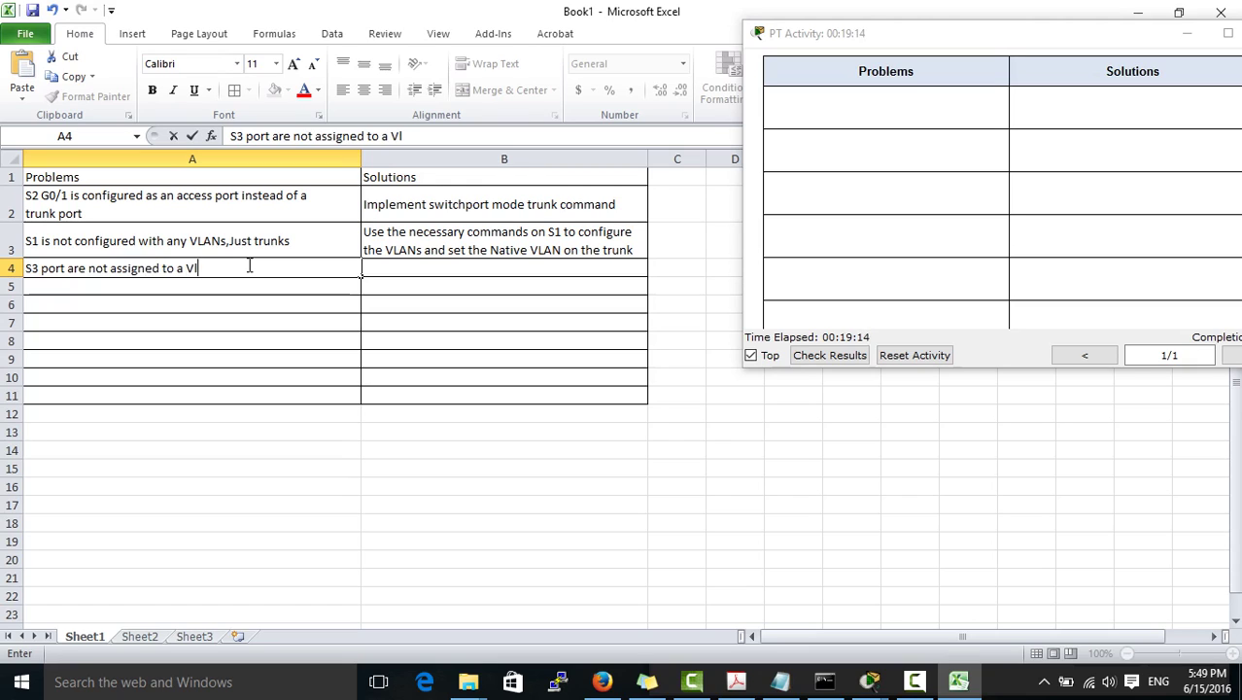
pyautogui.press('BackSpace')
pyautogui.write('LAN')
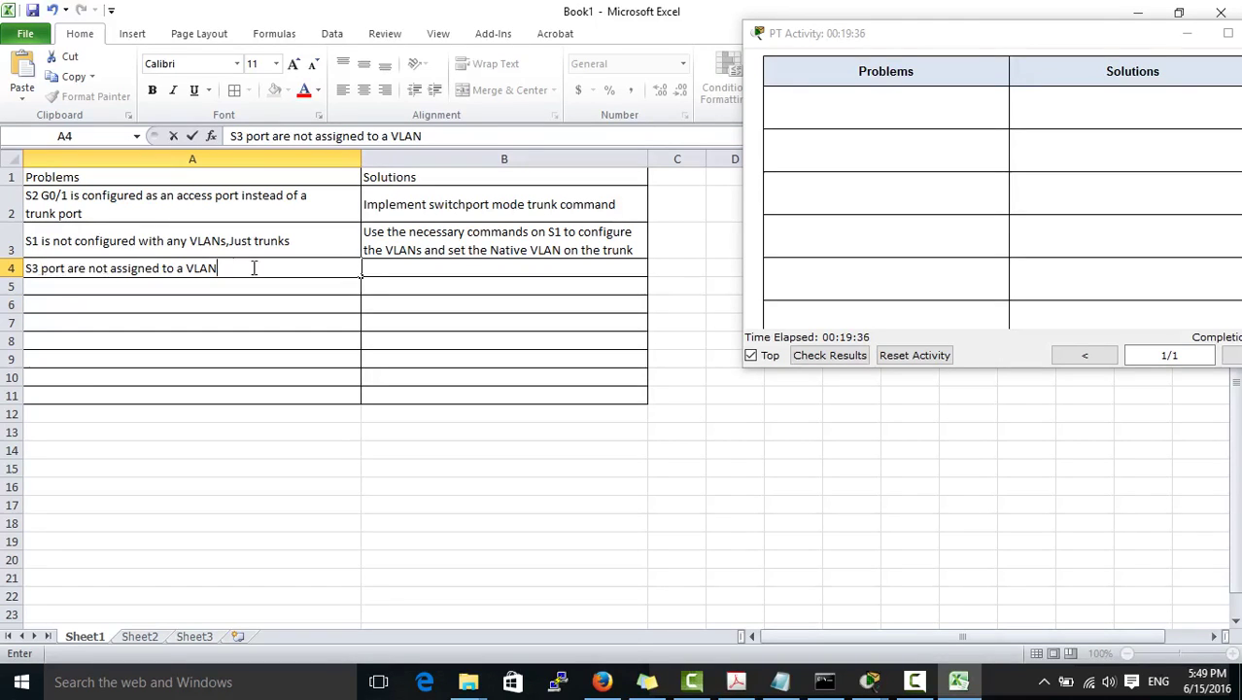
# Enter "Implement switchport access vlan # command" as the solution in B4, with "based the port assignment table" on a second line
pyautogui.click(391, 270)
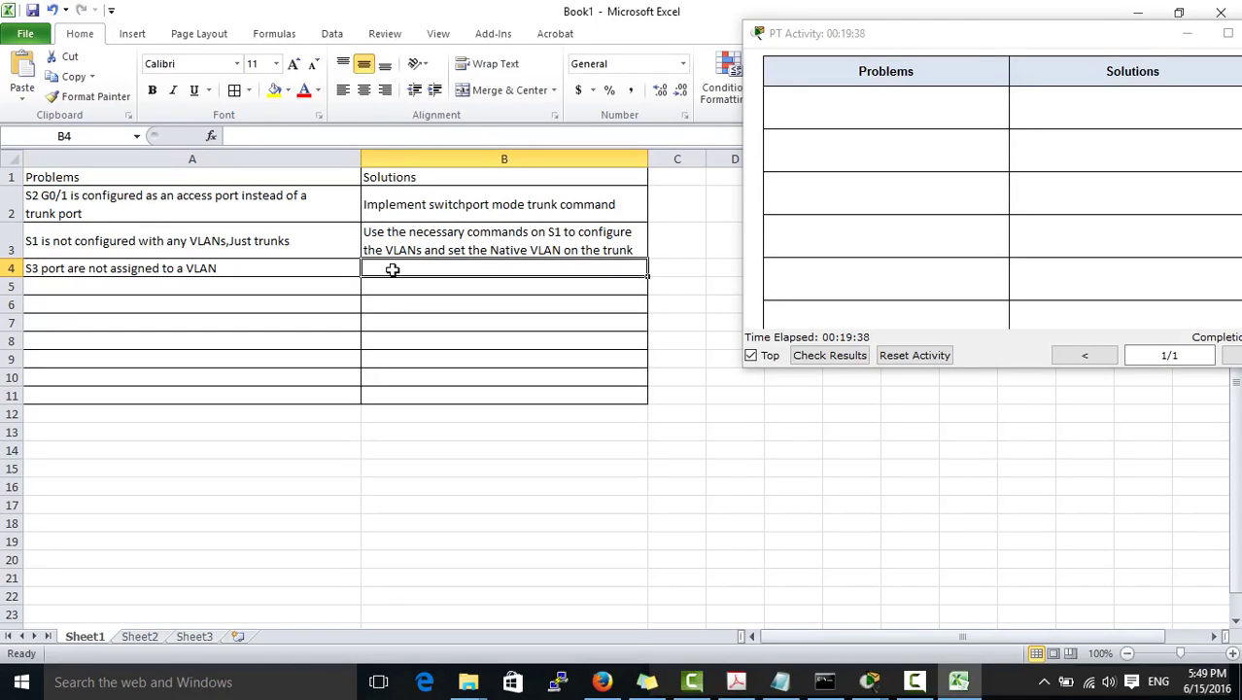
pyautogui.write('Implement ')
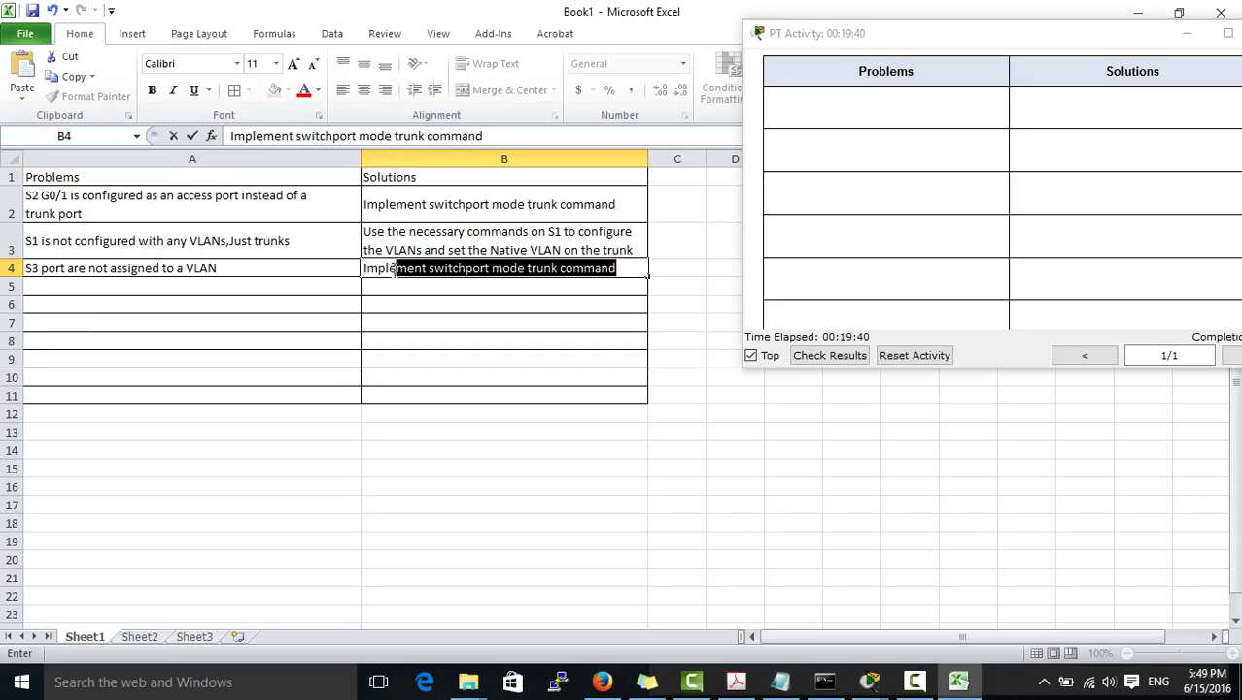
pyautogui.write('switchport ')
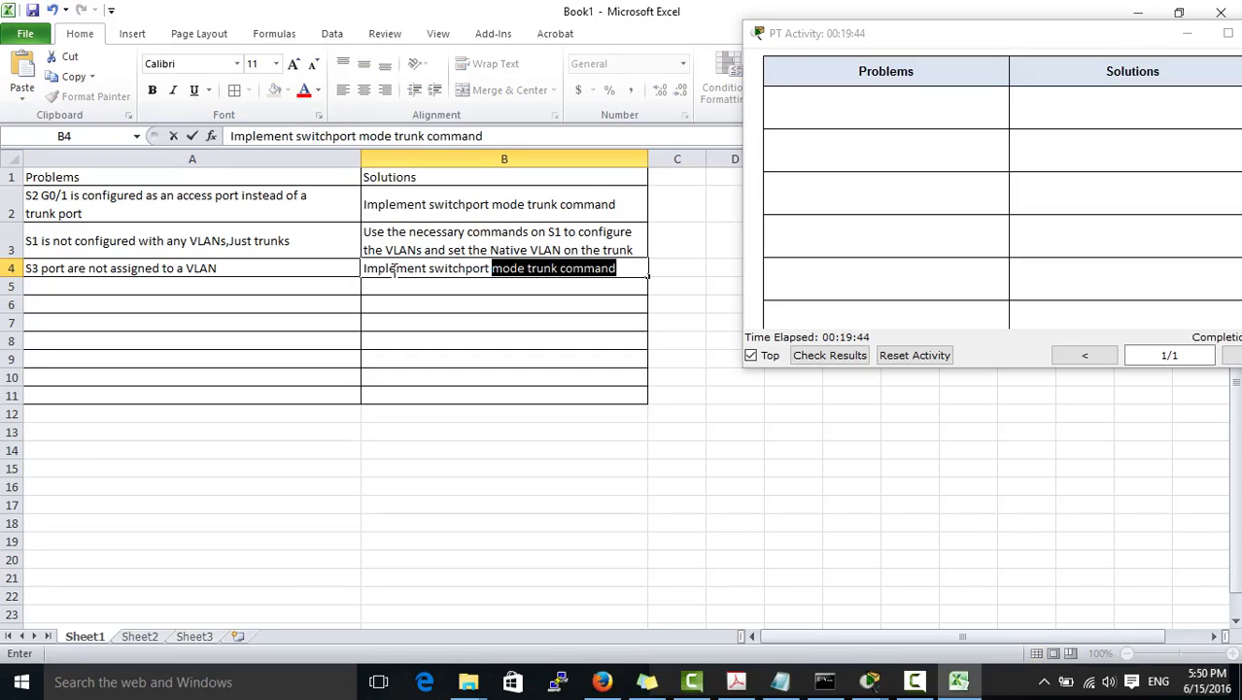
pyautogui.write('acc')
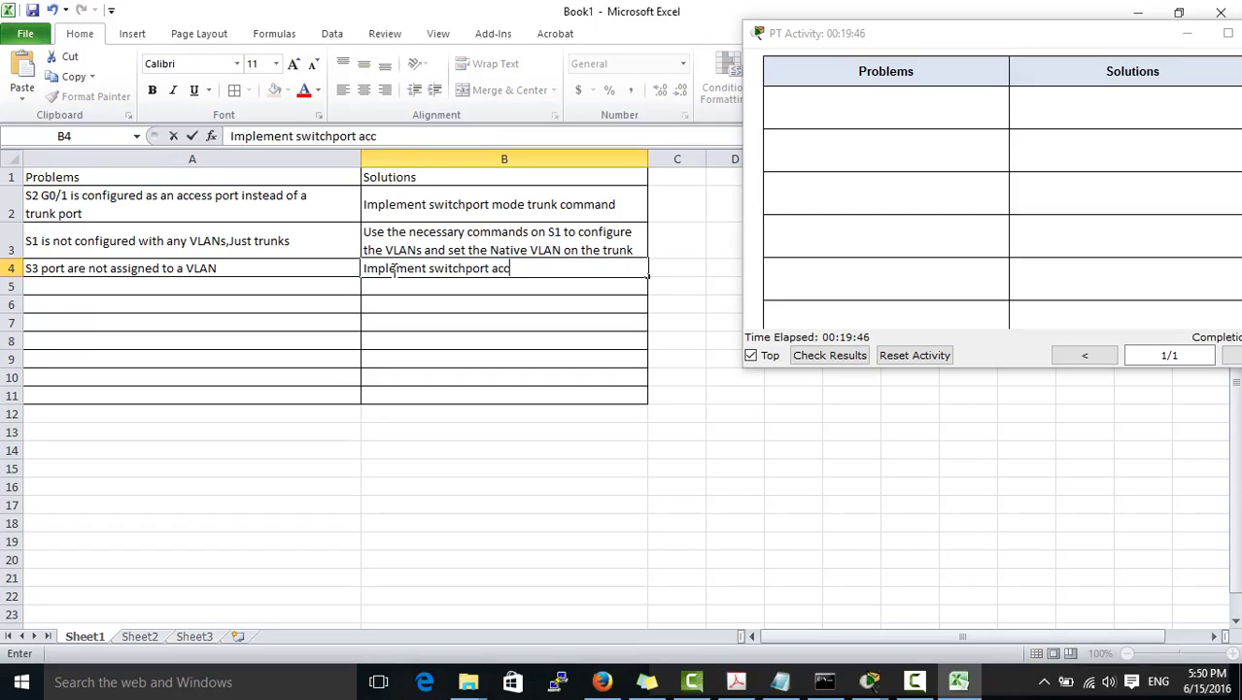
pyautogui.write('ess v')
pyautogui.write('lan #')
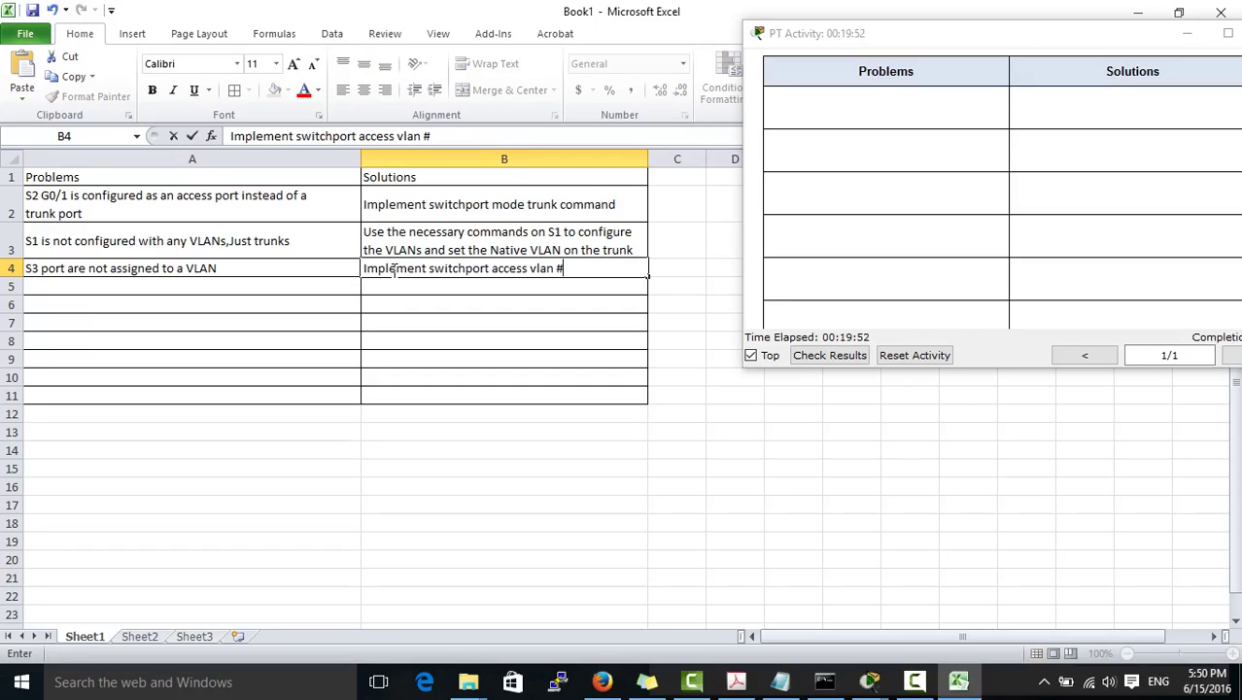
pyautogui.write(' command')
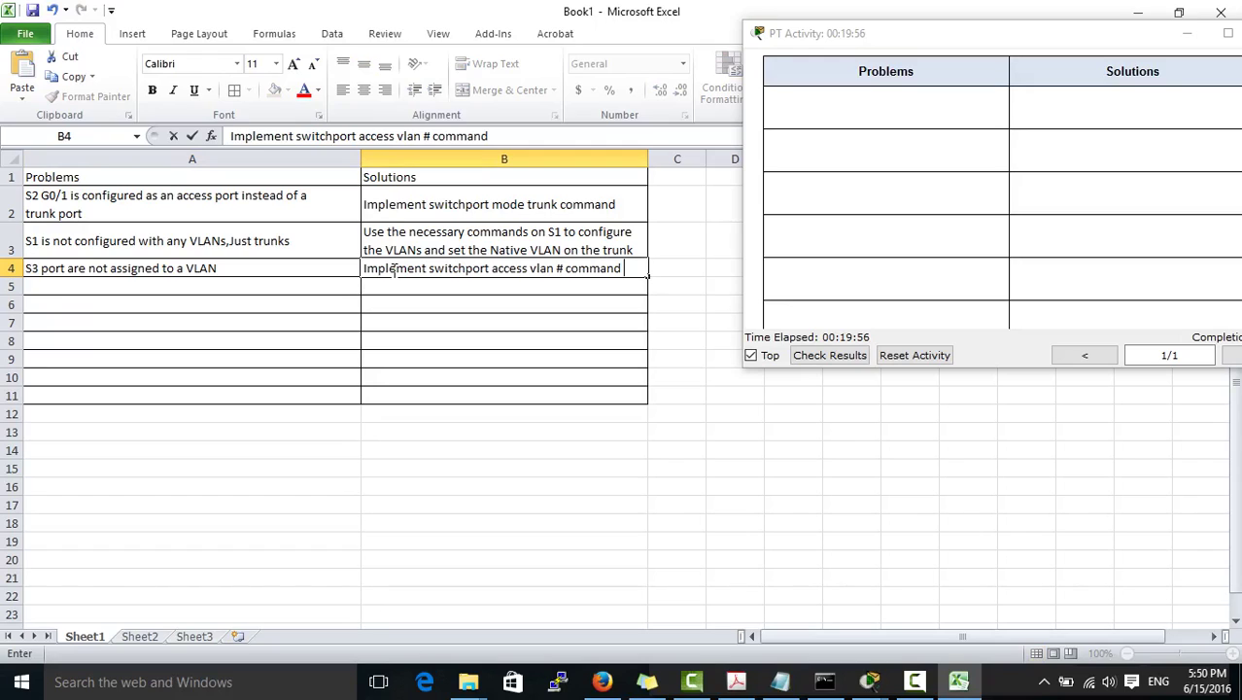
pyautogui.hotkey('alt', 'Return')
pyautogui.write('base')
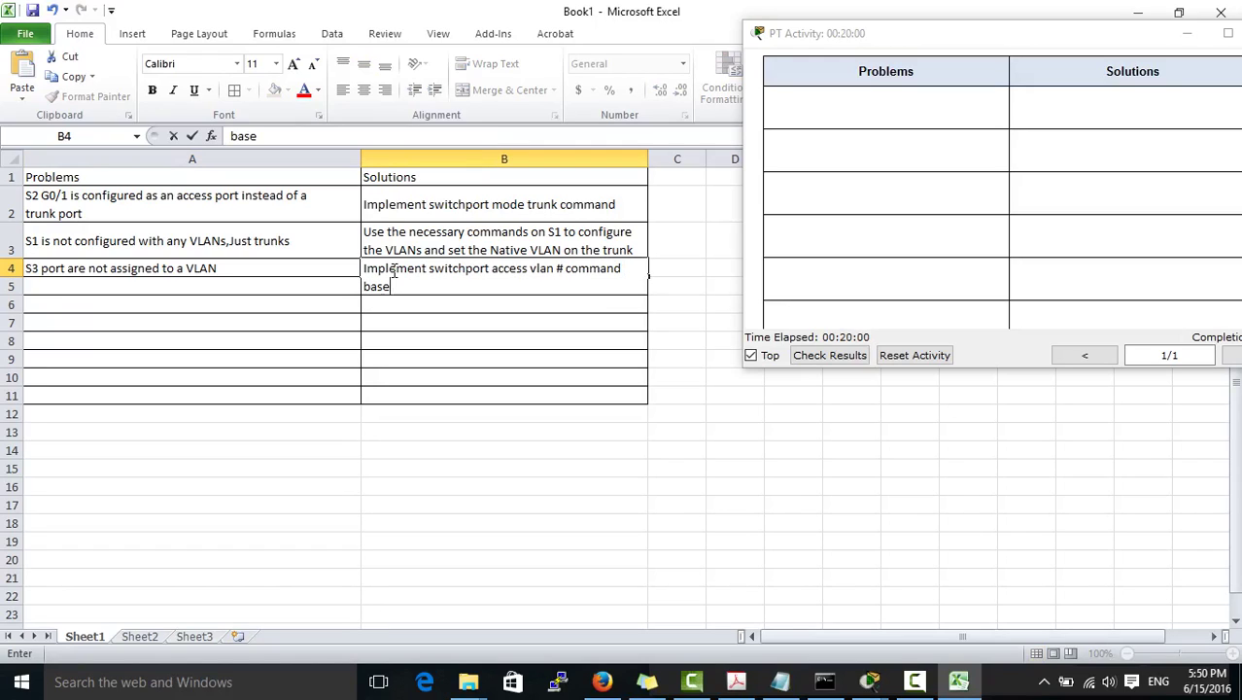
pyautogui.write('d the port')
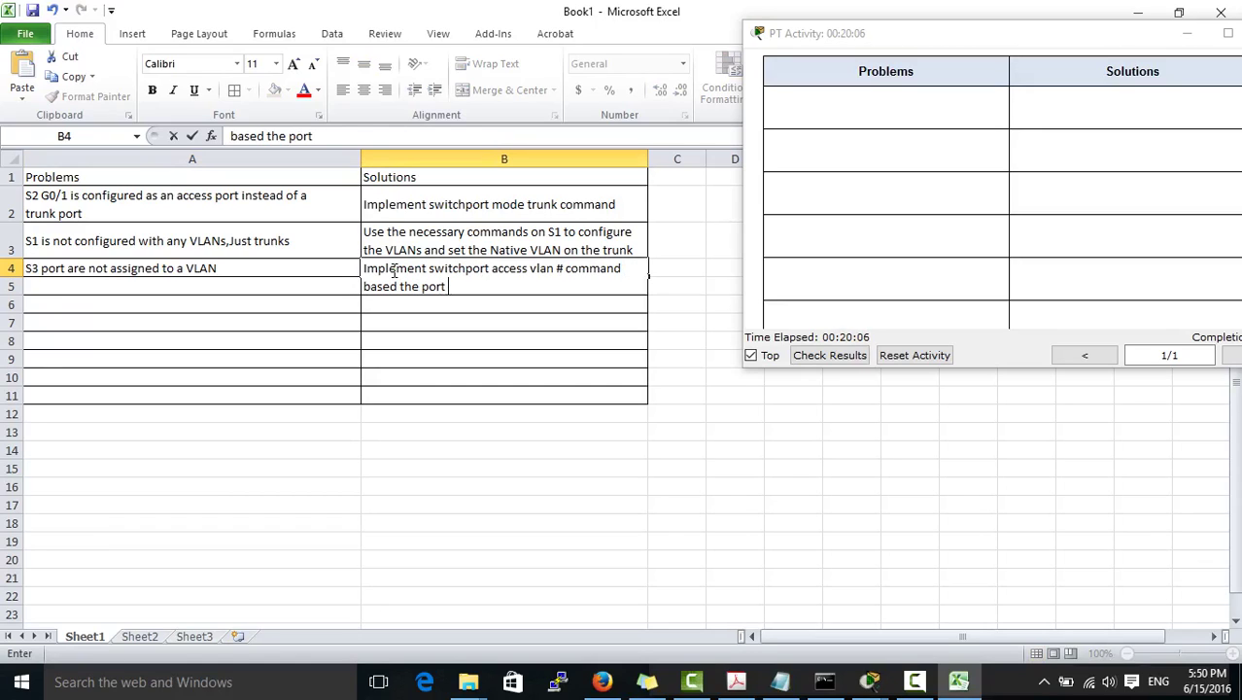
pyautogui.write(' assignment')
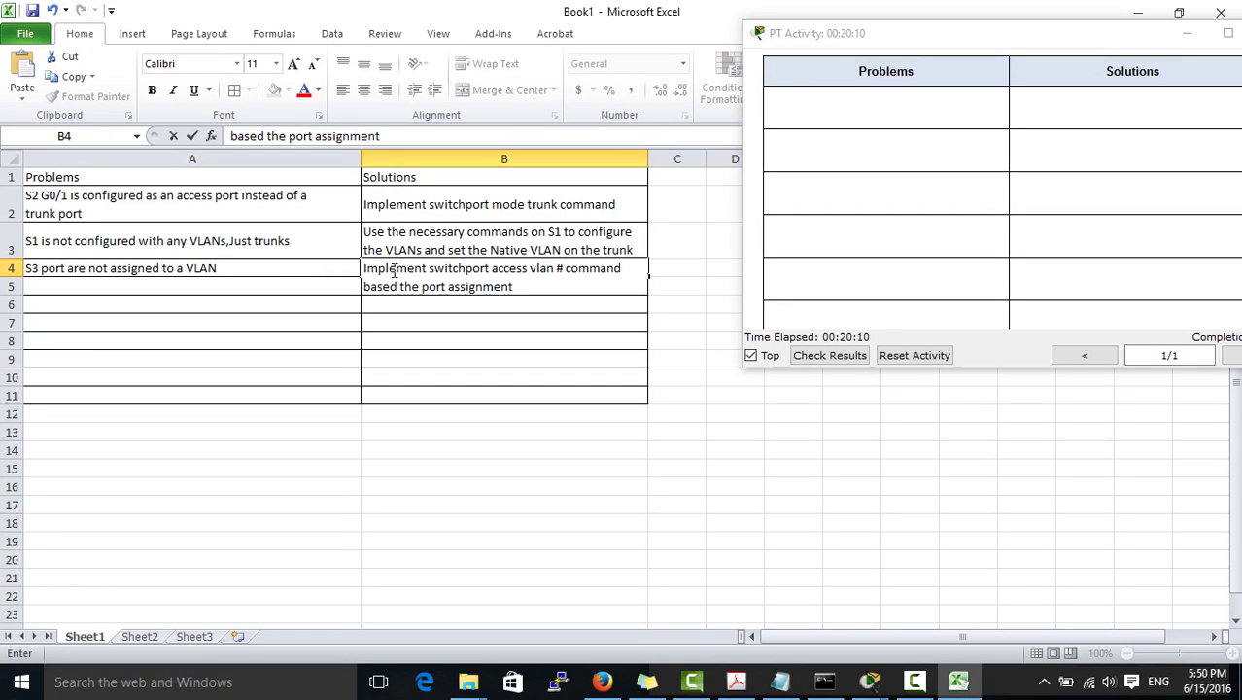
pyautogui.write(' table')
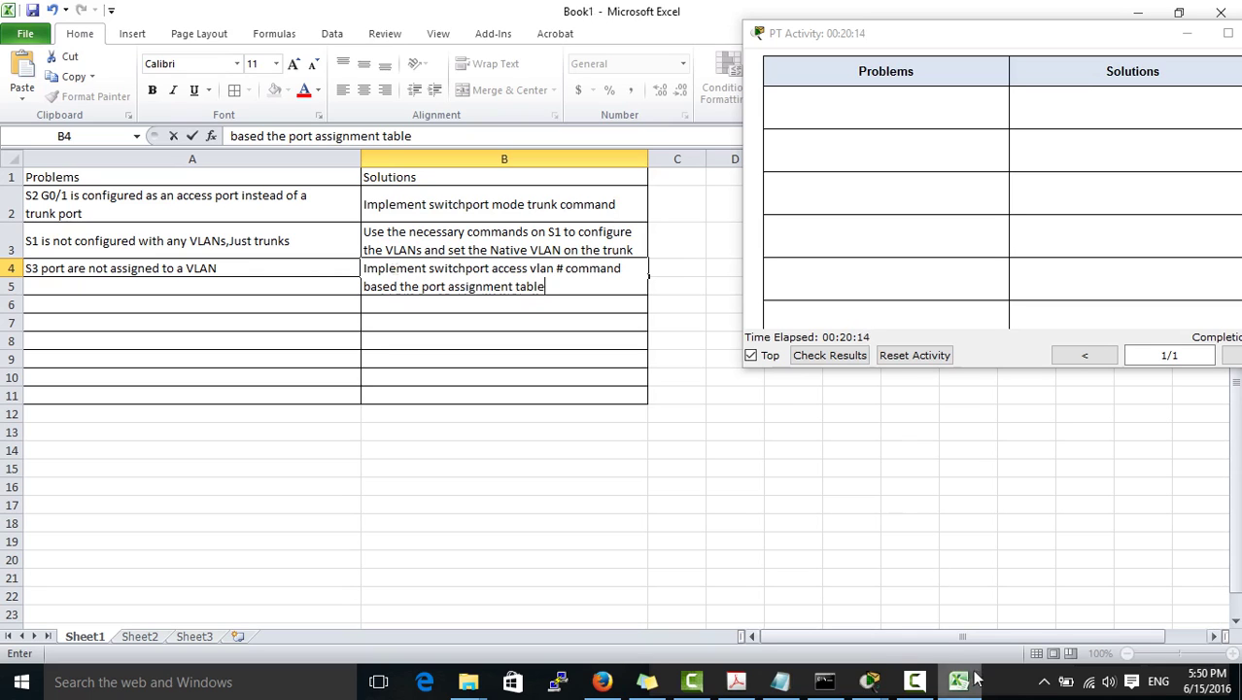
# Examine the VLAN and Port Assignments table in the PT Activity instructions, including the VLAN 56 row
pyautogui.moveTo(873, 689)
pyautogui.click(770, 632)
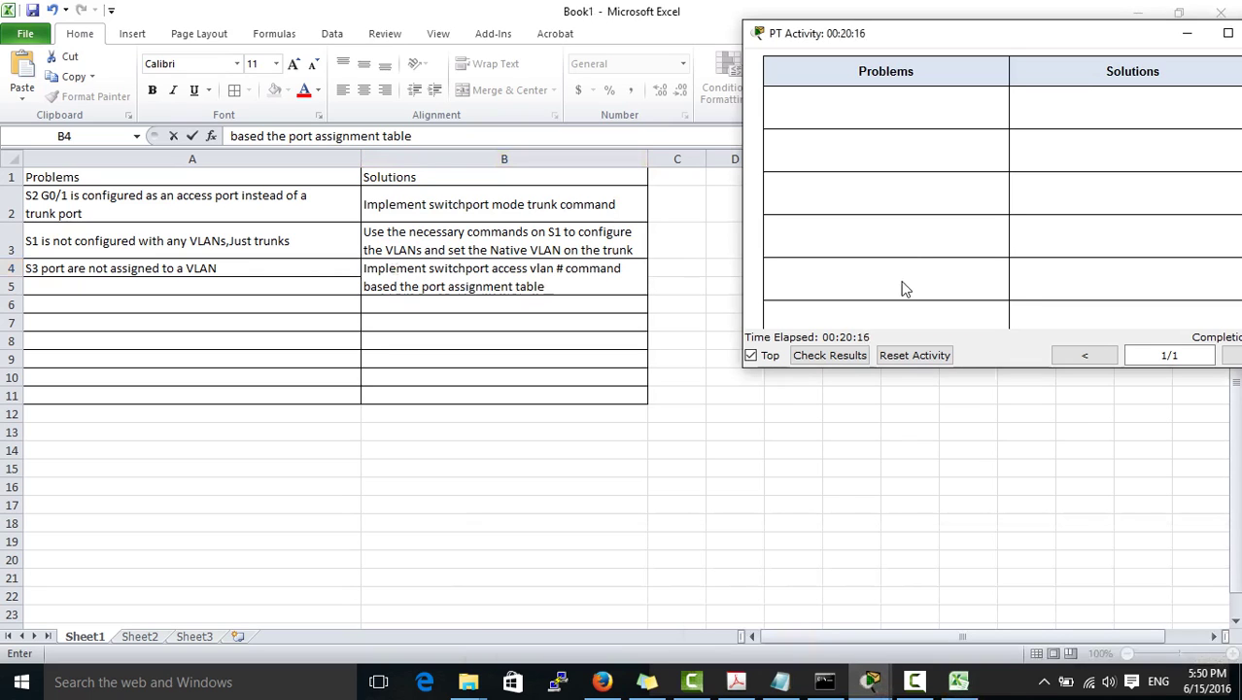
pyautogui.scroll(5, 914, 257)
pyautogui.scroll(3, 919, 255)
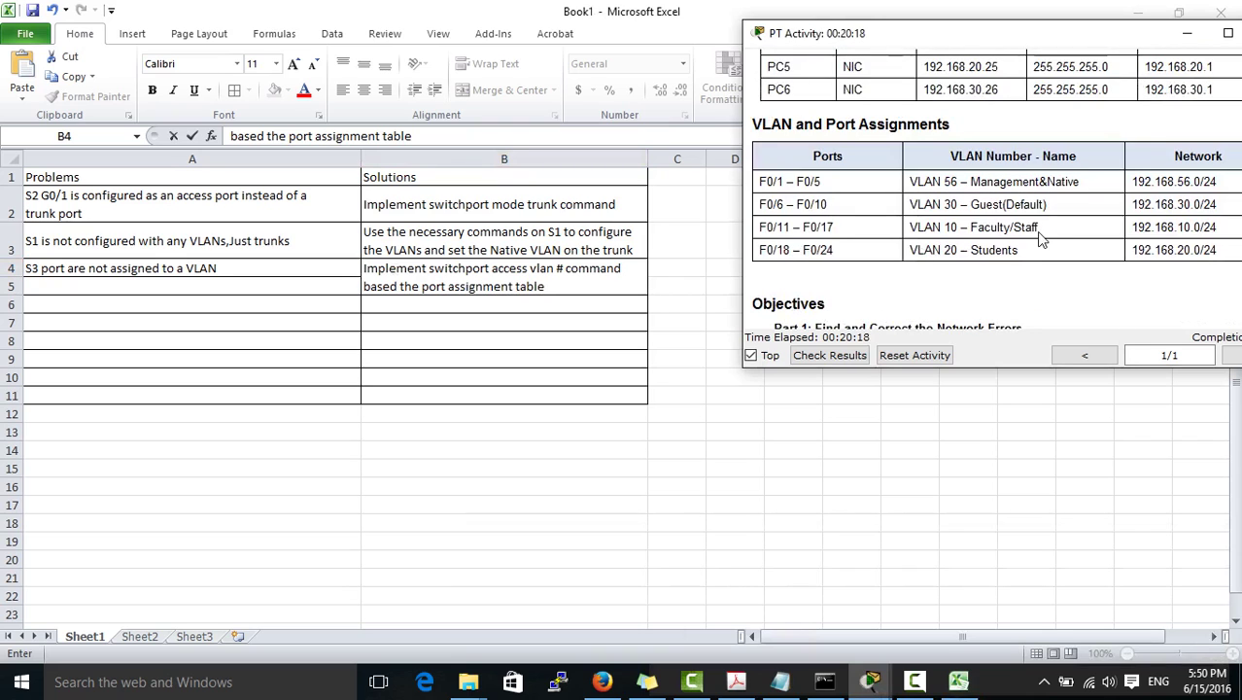
pyautogui.moveTo(1205, 250); pyautogui.dragTo(1036, 183)
pyautogui.click(757, 182)
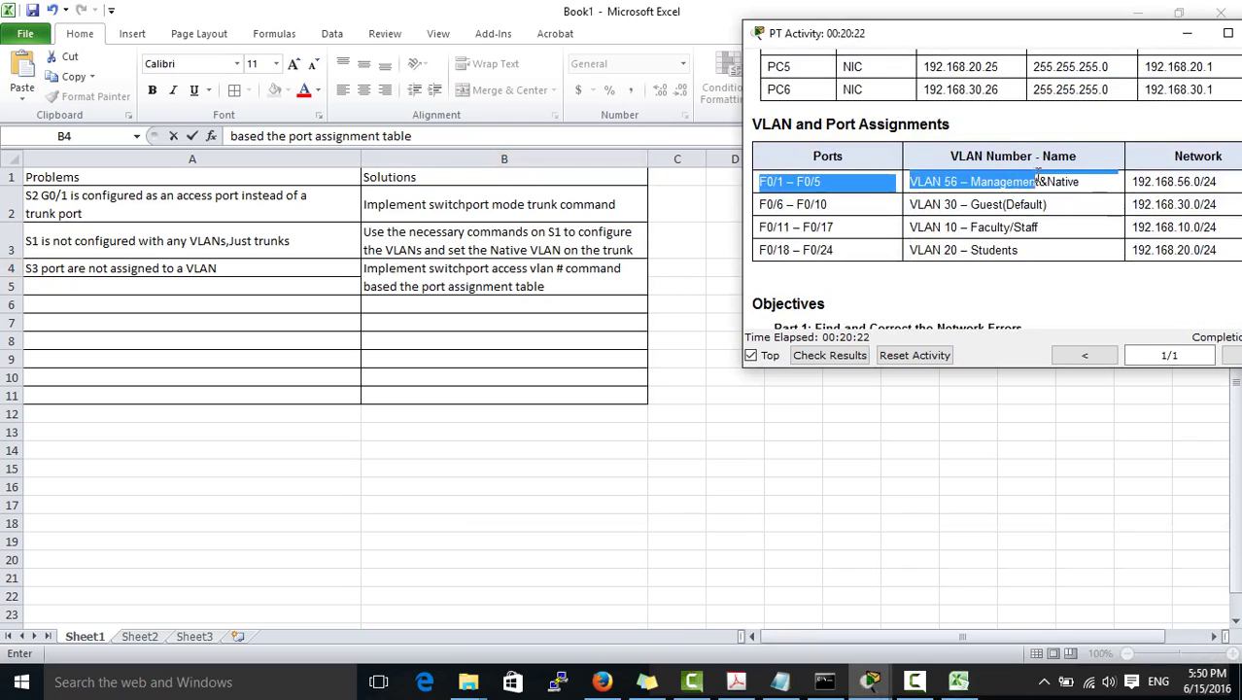
pyautogui.click(770, 129)
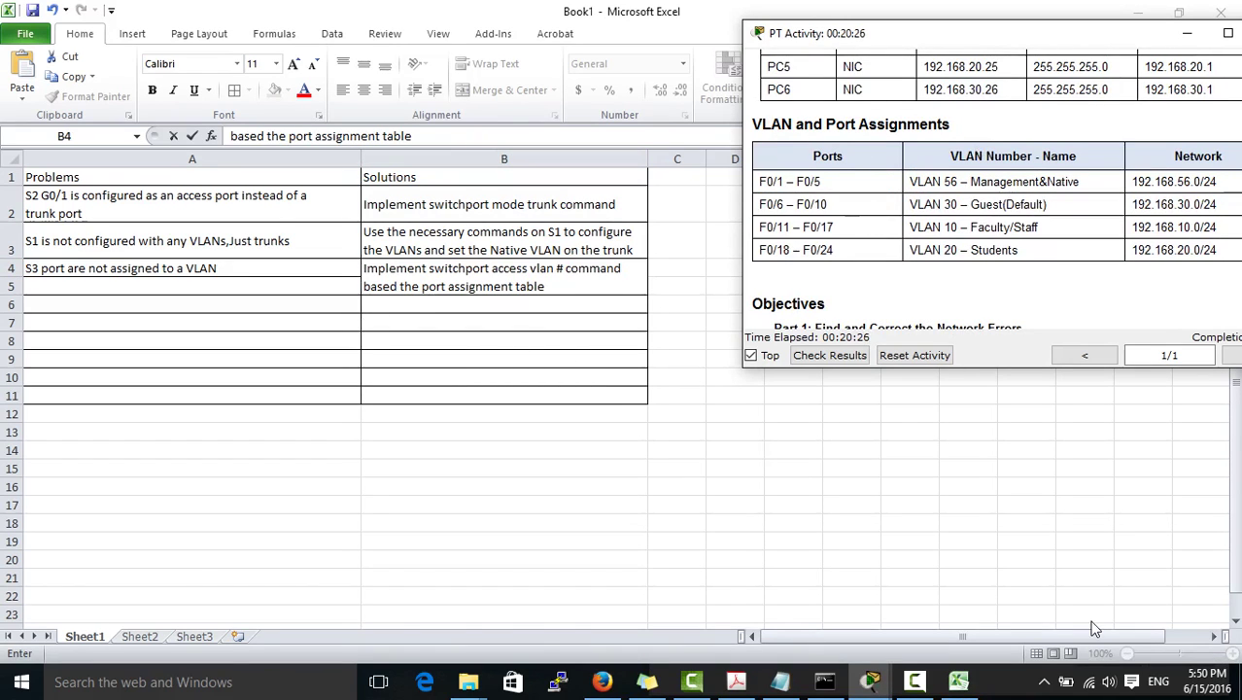
# Commit the B4 solution and enter the fourth problem in cell A5: "There is a native VLAN mismatch"
pyautogui.moveTo(160, 285); pyautogui.dragTo(161, 283)
pyautogui.click(276, 339)
pyautogui.click(281, 303)
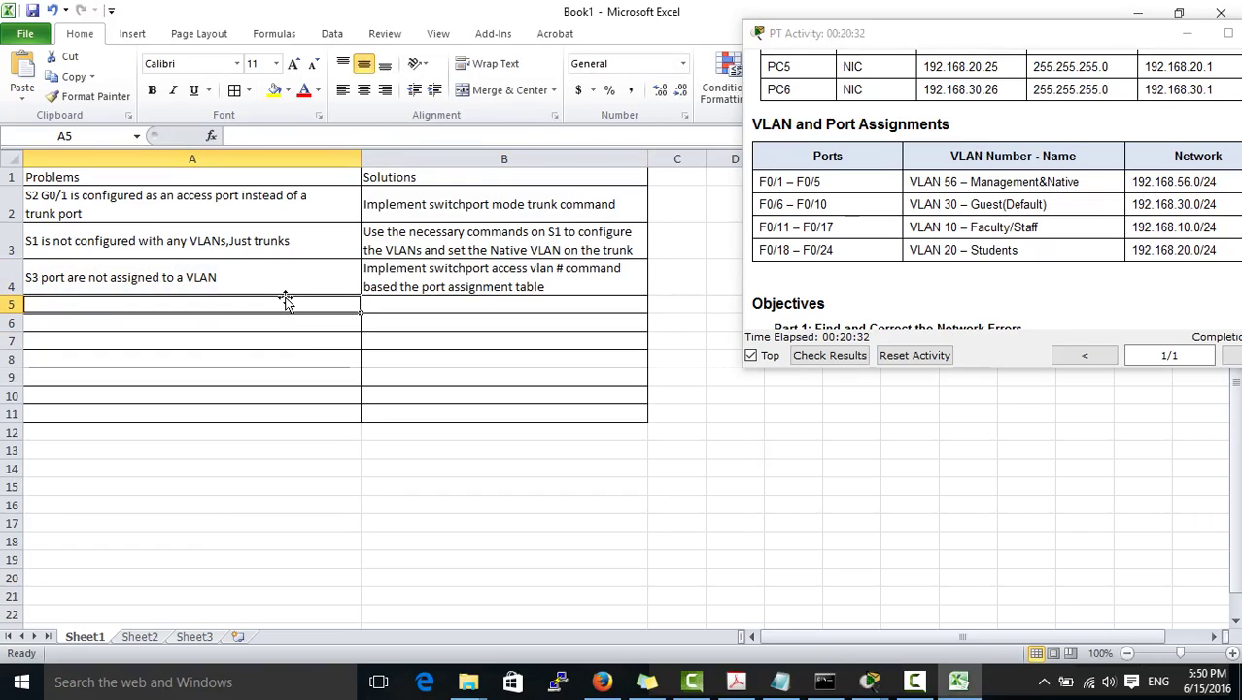
pyautogui.write('Thre')
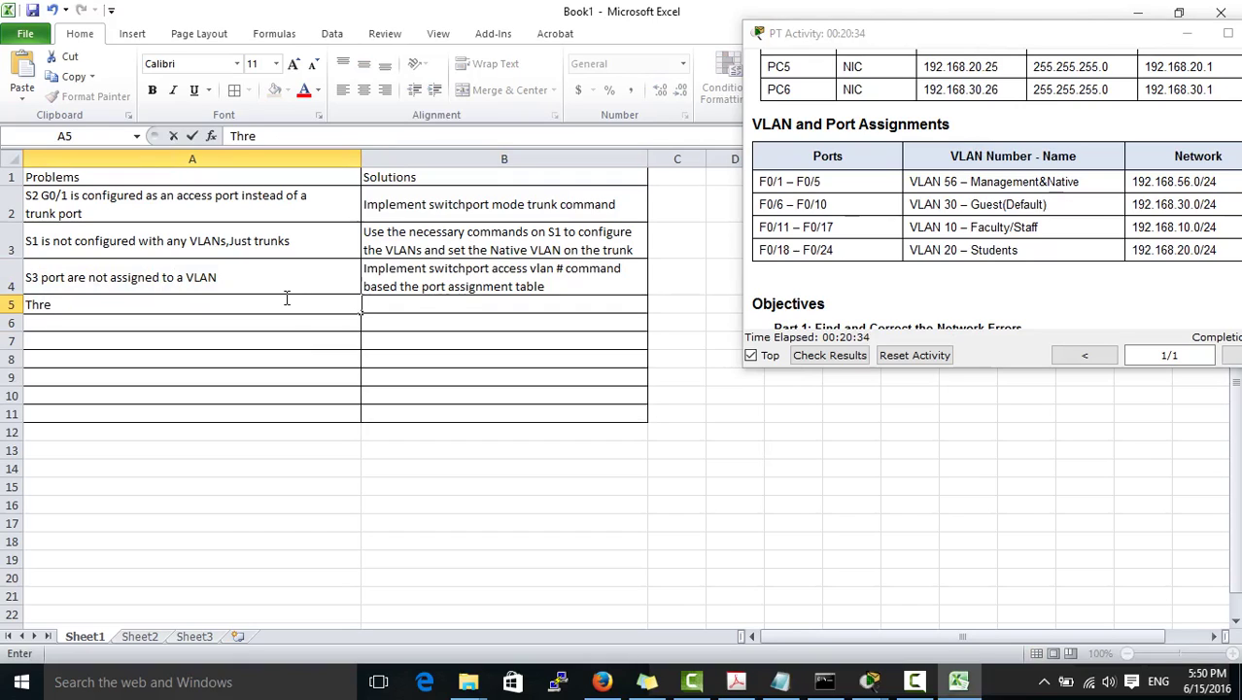
pyautogui.write('re is an native VLAN ')
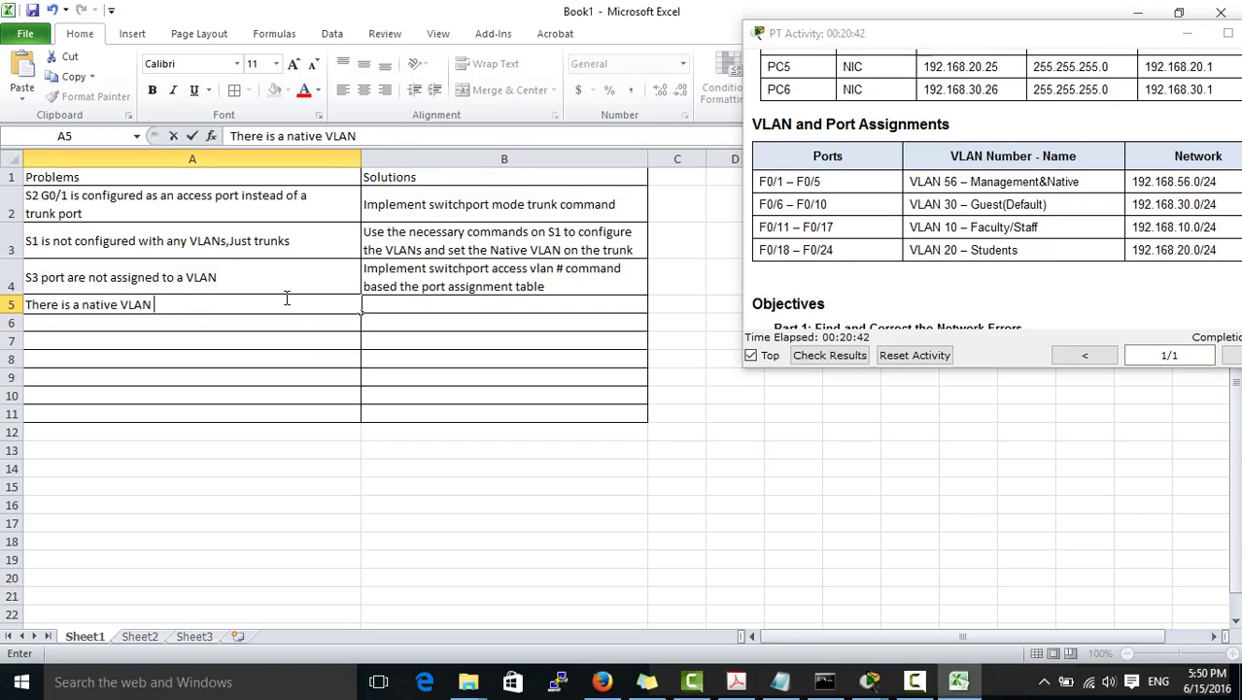
pyautogui.write('mismatch')
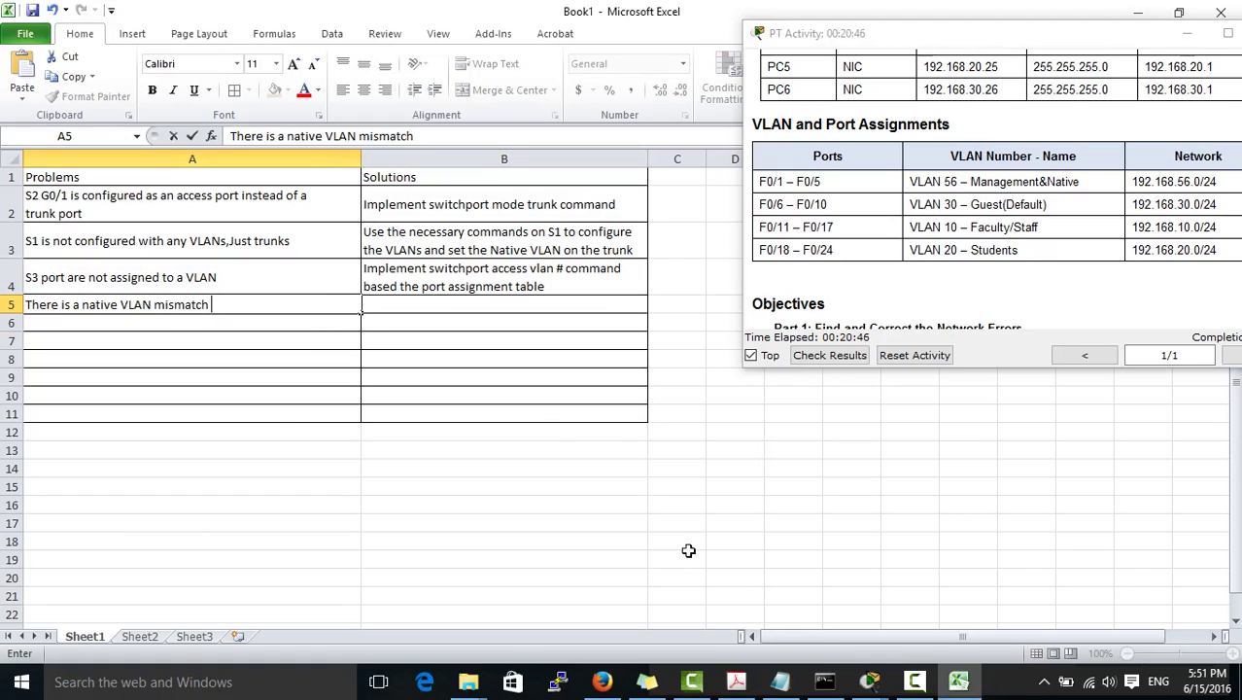
# Check the topology in Packet Tracer, return to Excel and enter "Configure the trunk ports on S1 in native VLAN 56" in B5
pyautogui.click(870, 682)
pyautogui.click(637, 594)
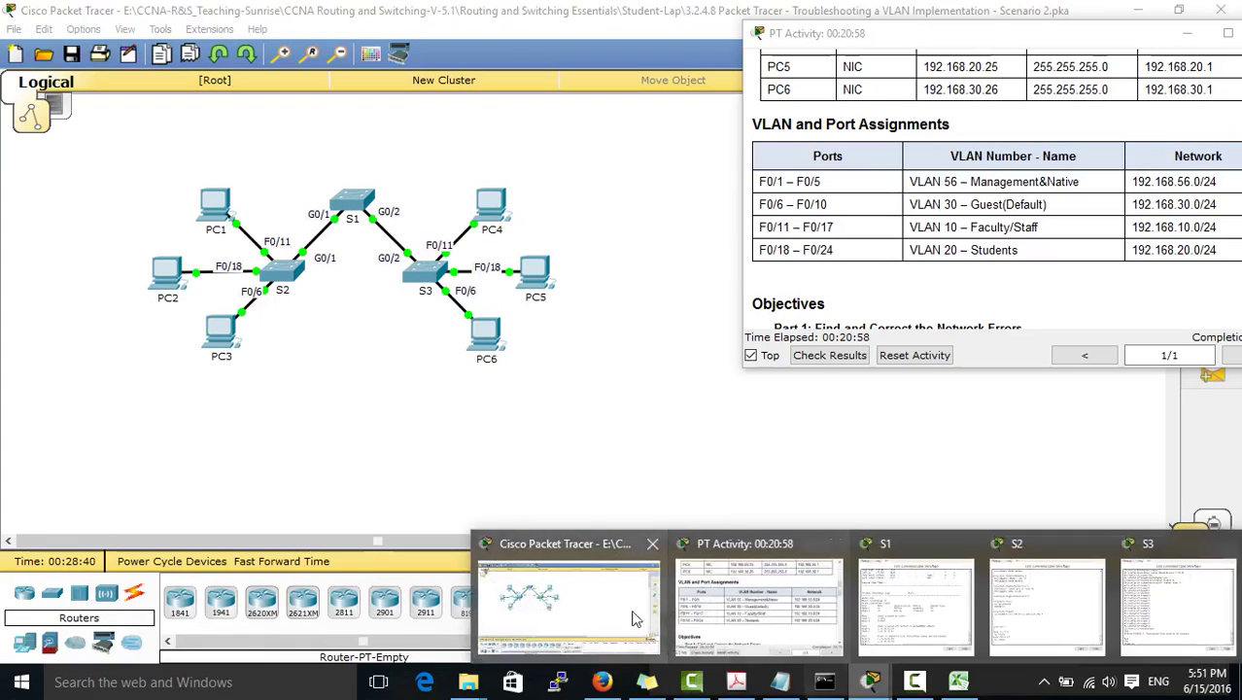
pyautogui.click(958, 681)
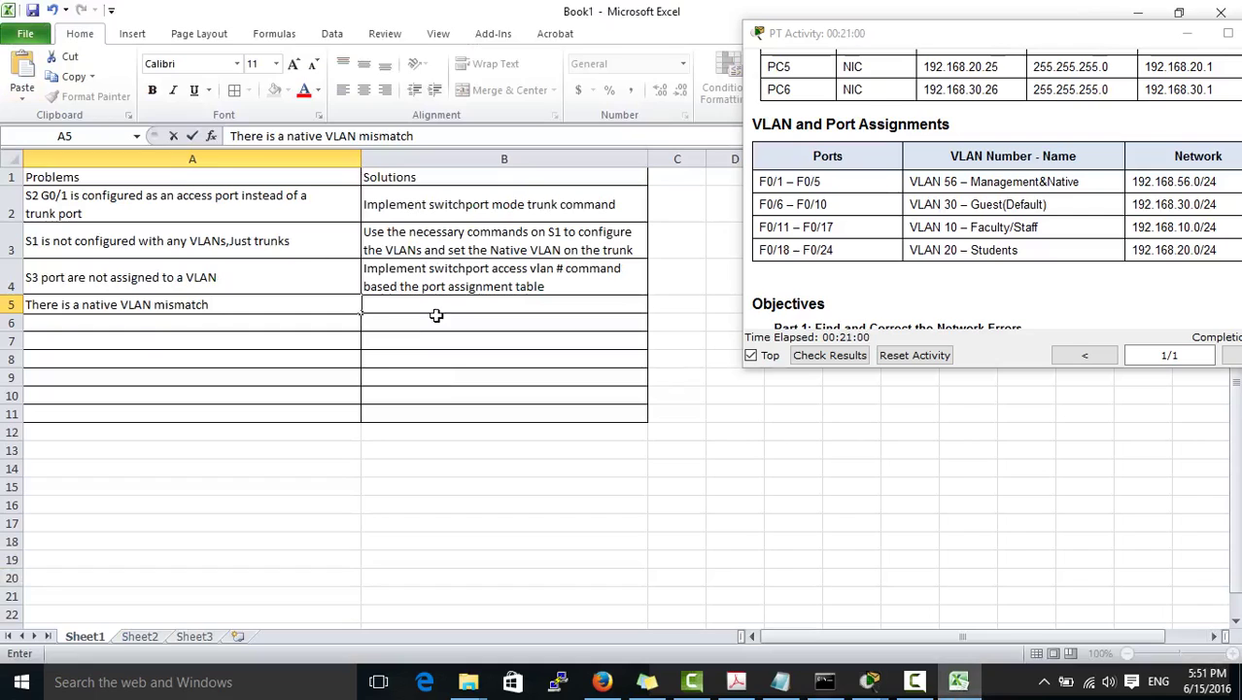
pyautogui.click(449, 305)
pyautogui.write('Co')
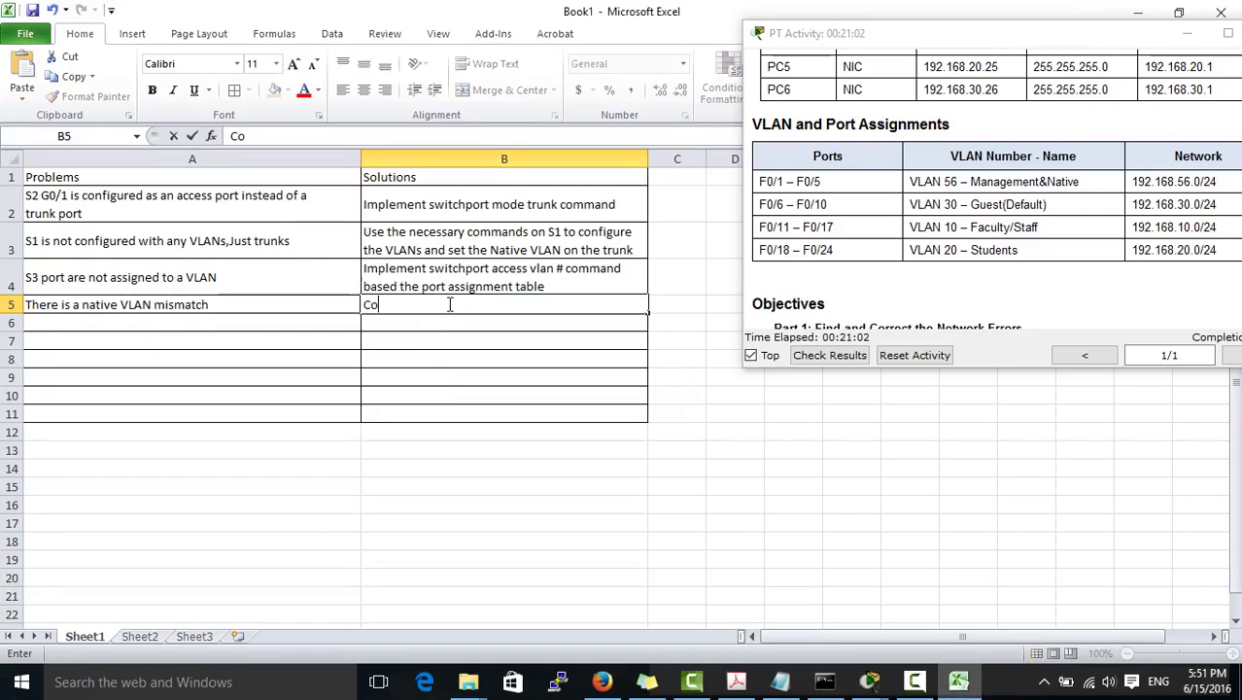
pyautogui.write('nfigure the tur')
pyautogui.press('BackSpace')
pyautogui.press('BackSpace')
pyautogui.write('r')
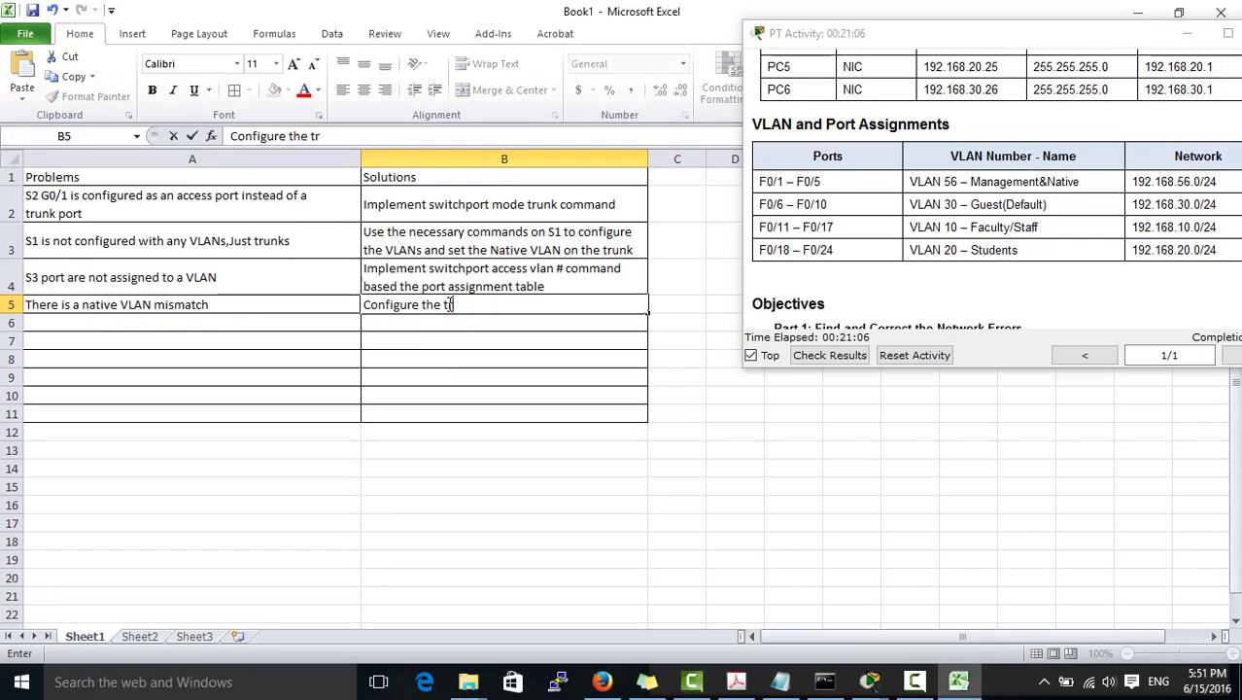
pyautogui.write('unk ports on ')
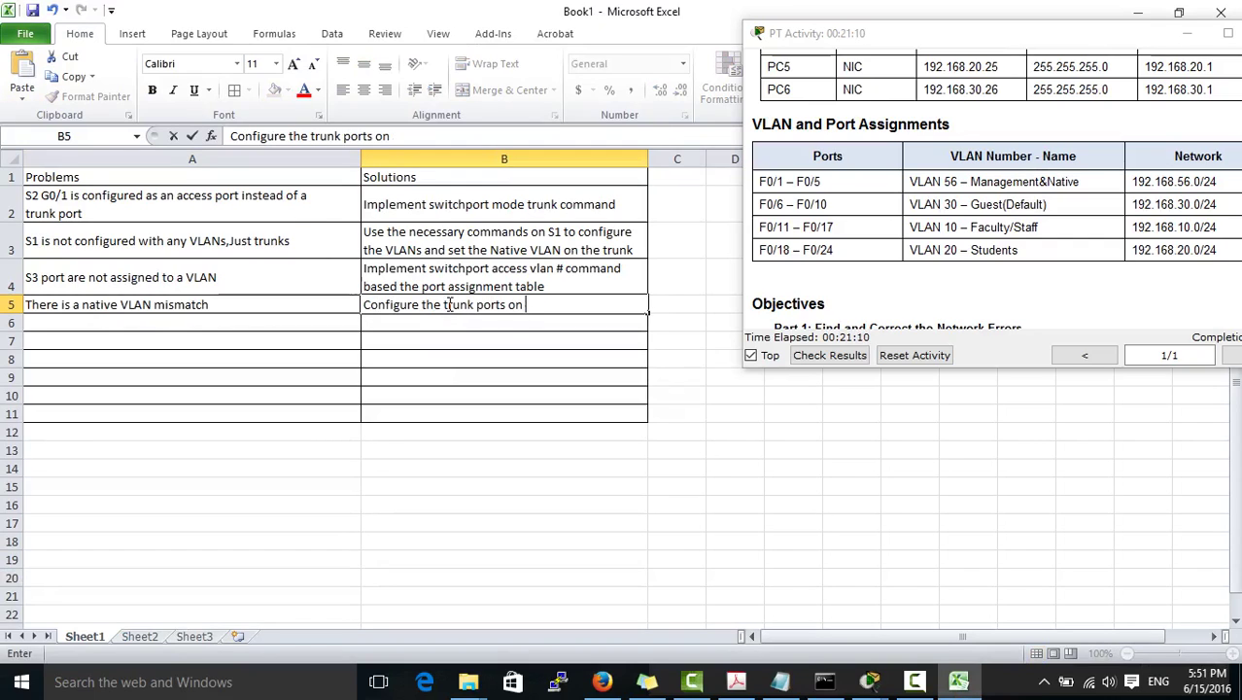
pyautogui.write('S1 in native')
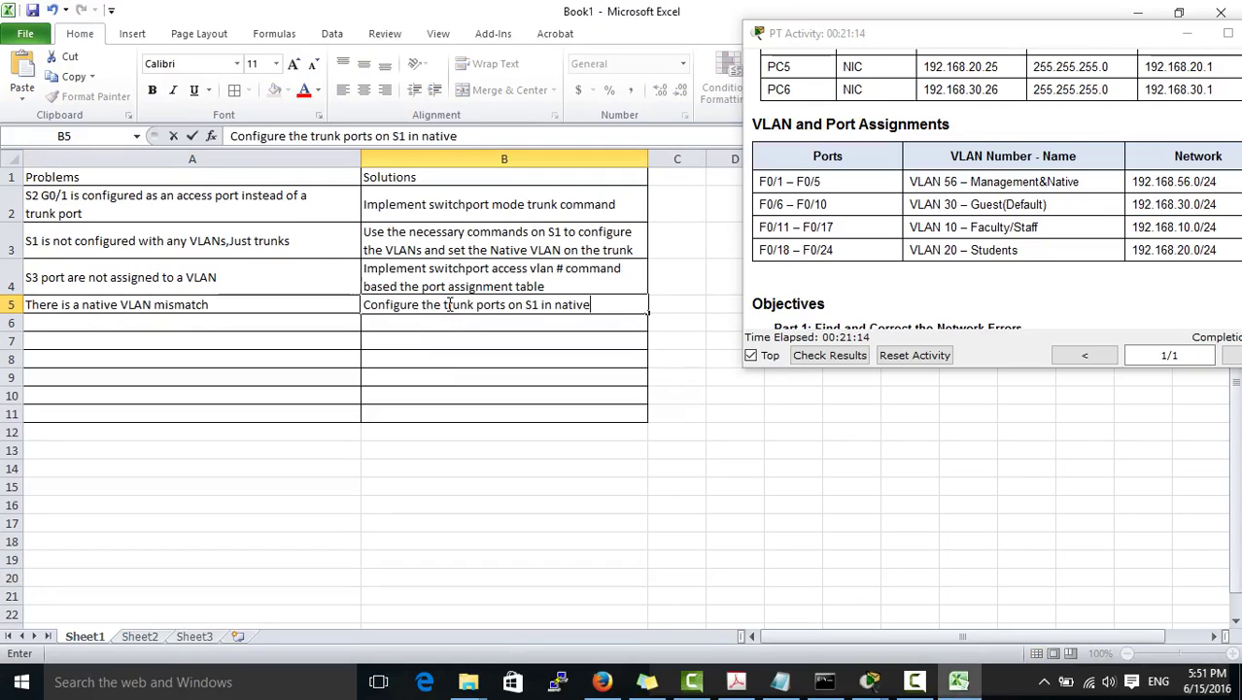
pyautogui.write(' VLAN 56')
# Commit the B5 solution and review the activity instructions from the Background section through the Documentation table to Part 2
pyautogui.click(837, 257)
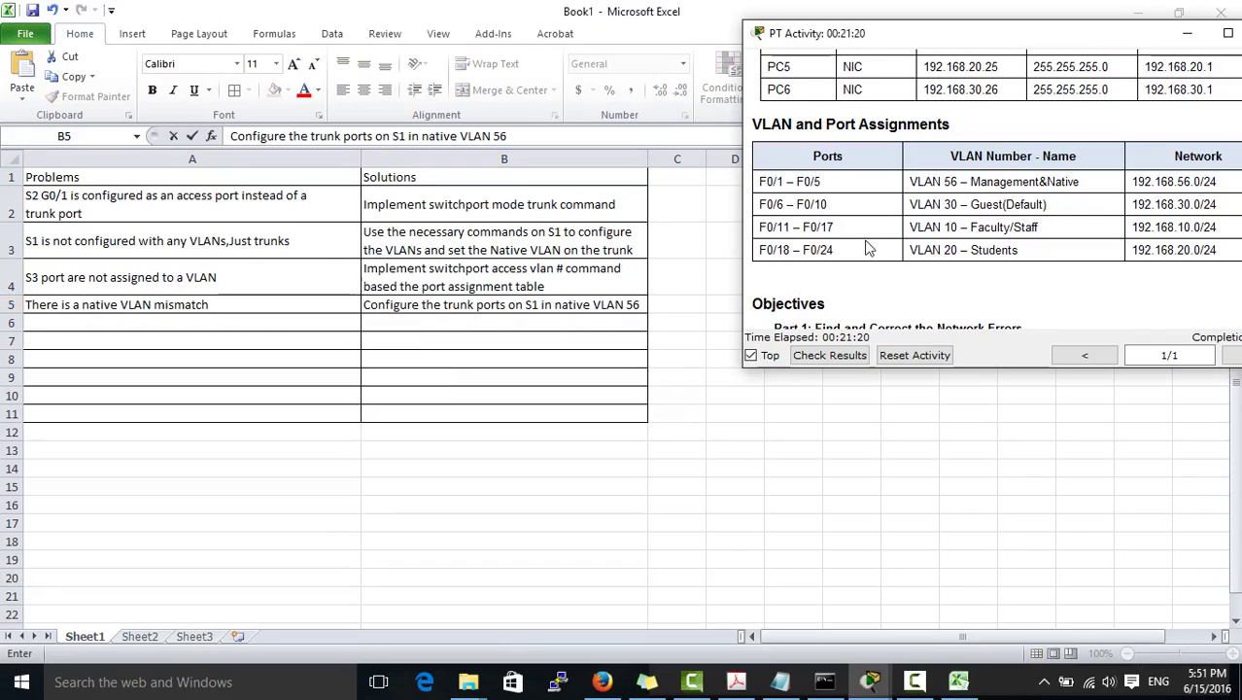
pyautogui.scroll(-5, 889, 282)
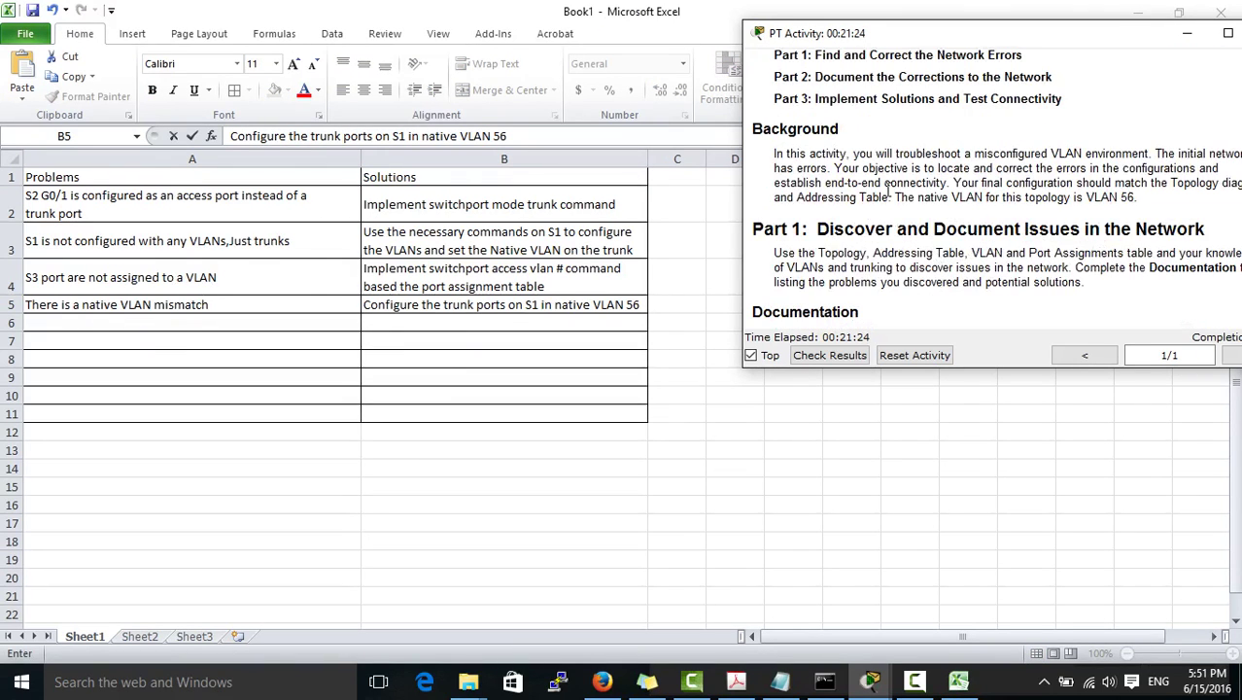
pyautogui.scroll(-4, 993, 232)
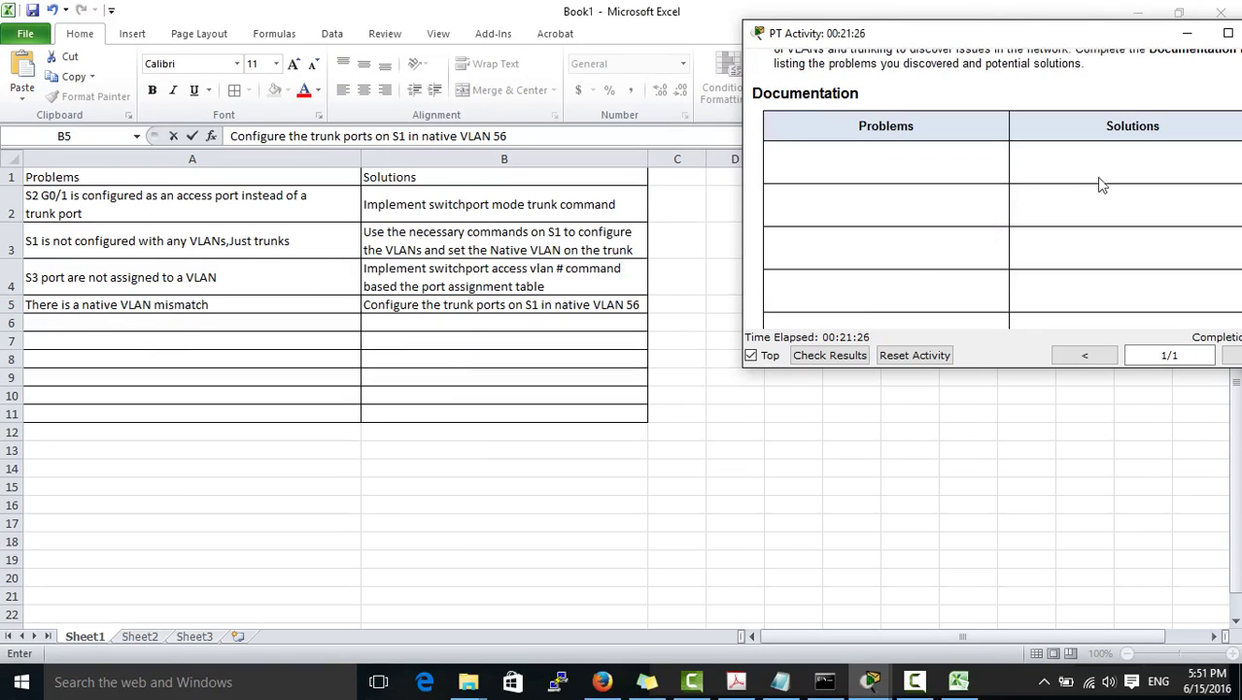
pyautogui.click(475, 182)
pyautogui.moveTo(107, 177); pyautogui.dragTo(443, 305)
pyautogui.click(454, 357)
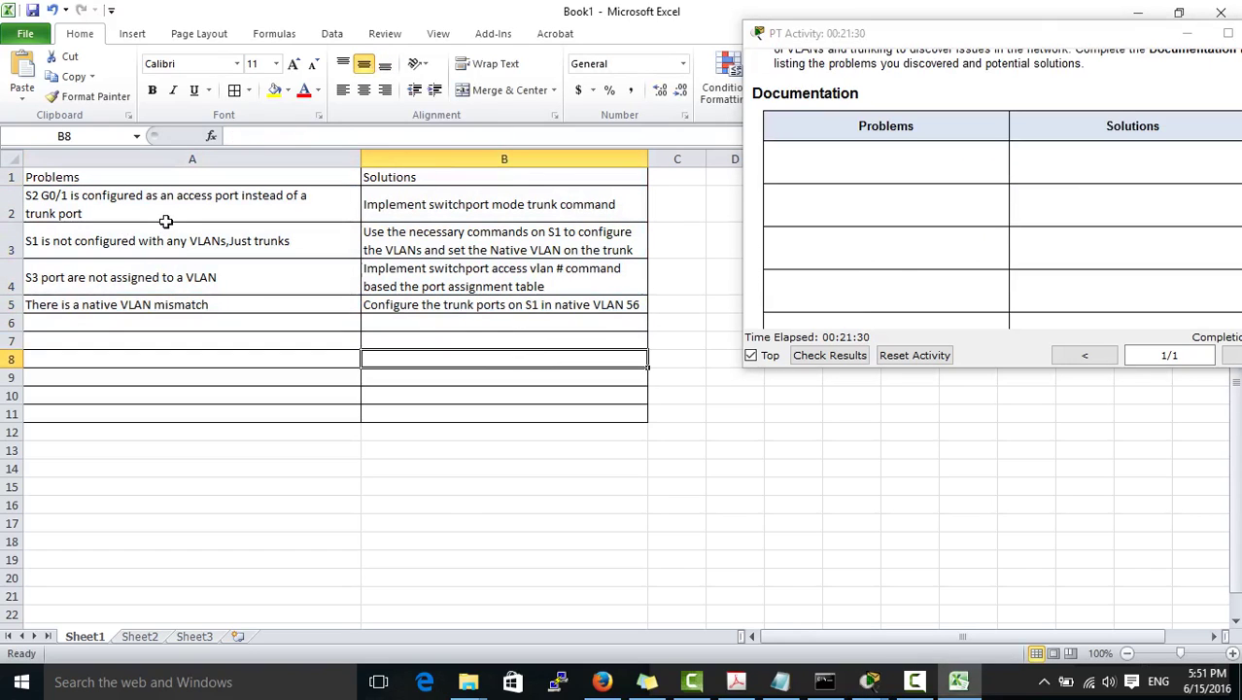
pyautogui.click(967, 255)
pyautogui.scroll(-5, 1039, 205)
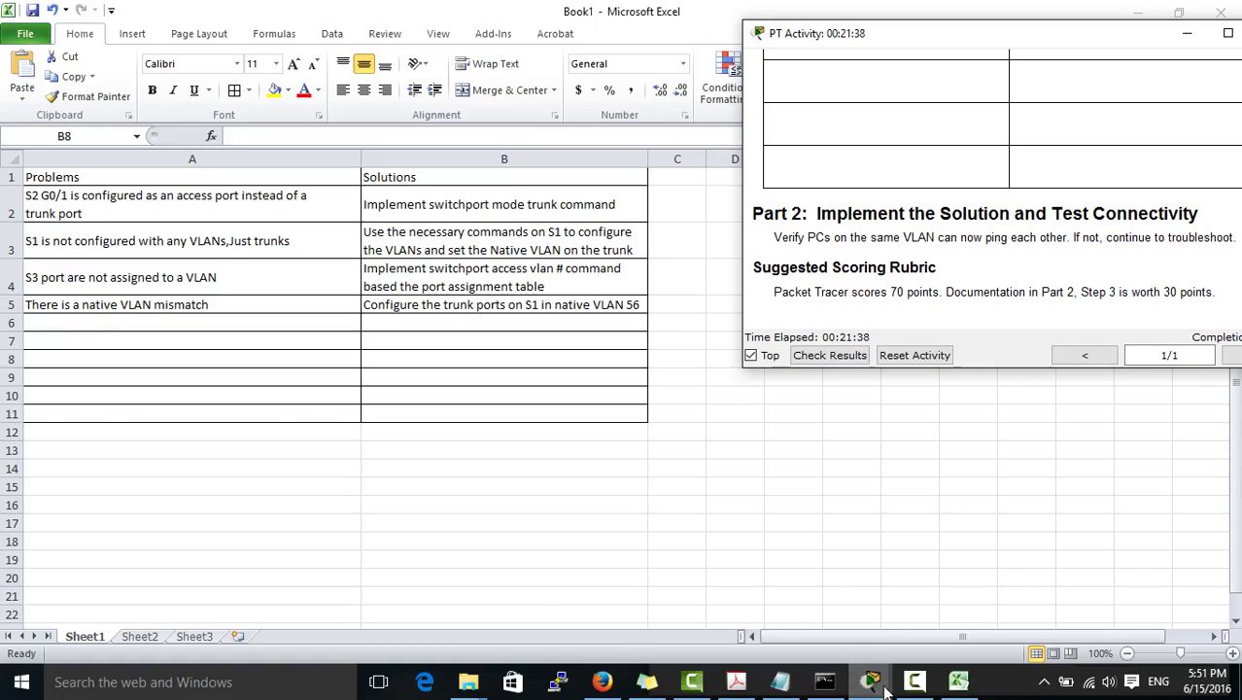
# Switch to Packet Tracer and page through switch S2's whole running configuration with the sh ru command
pyautogui.moveTo(872, 681)
pyautogui.click(627, 627)
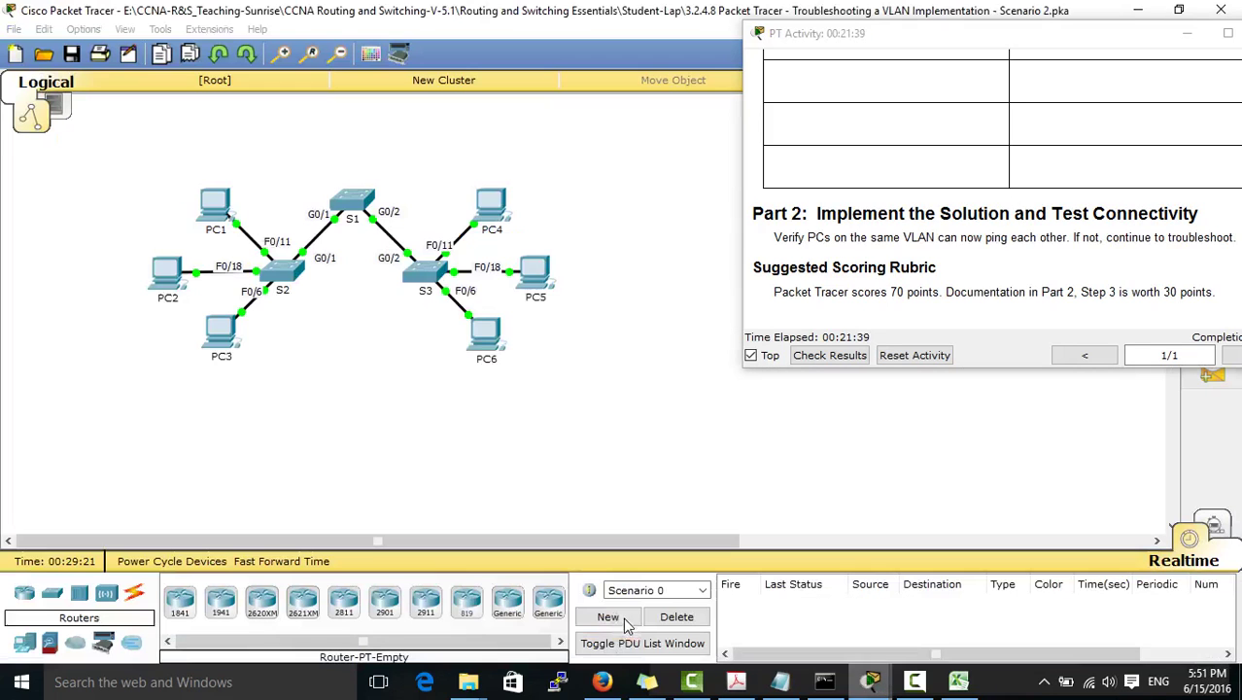
pyautogui.click(277, 272)
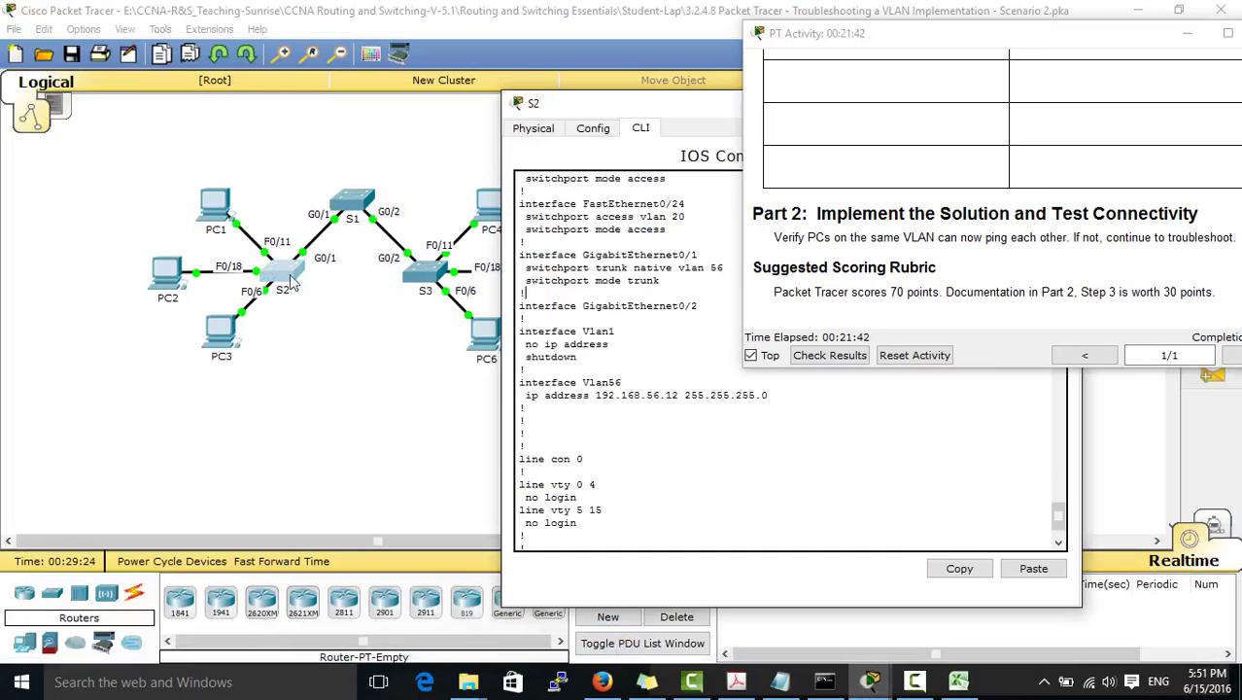
pyautogui.scroll(-2, 555, 365)
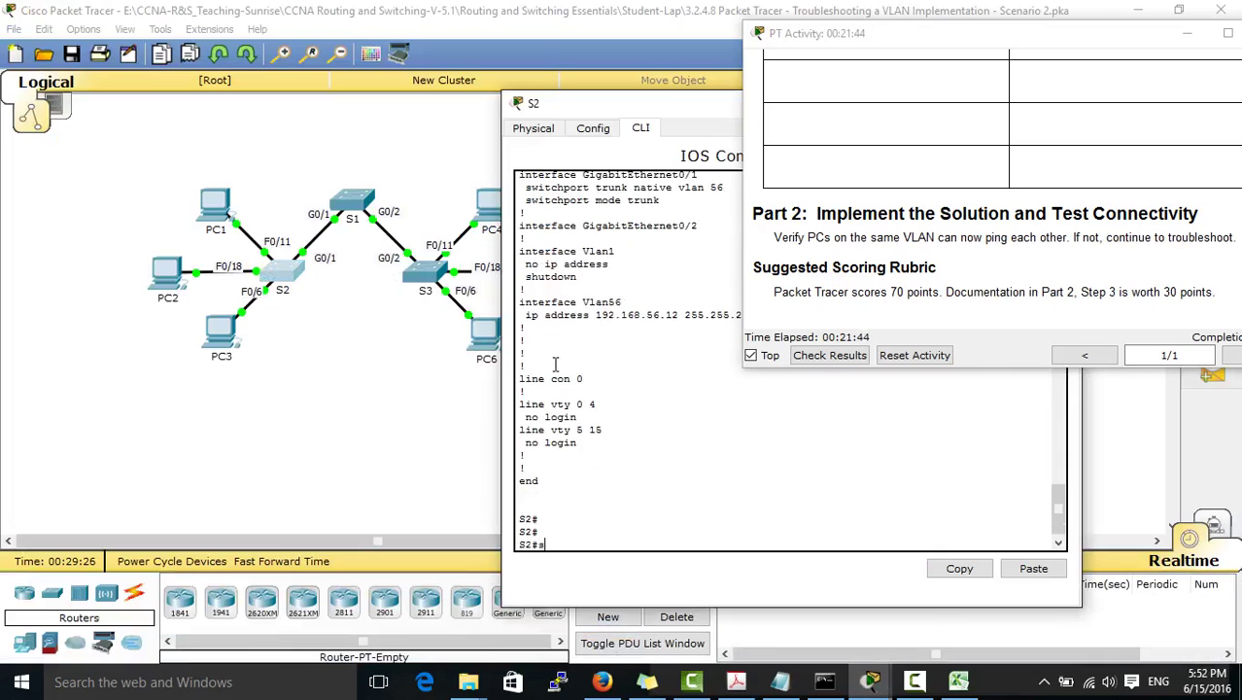
pyautogui.write('sh ru')
pyautogui.press('Return')
pyautogui.press('space')
pyautogui.press('space')
pyautogui.press('space')
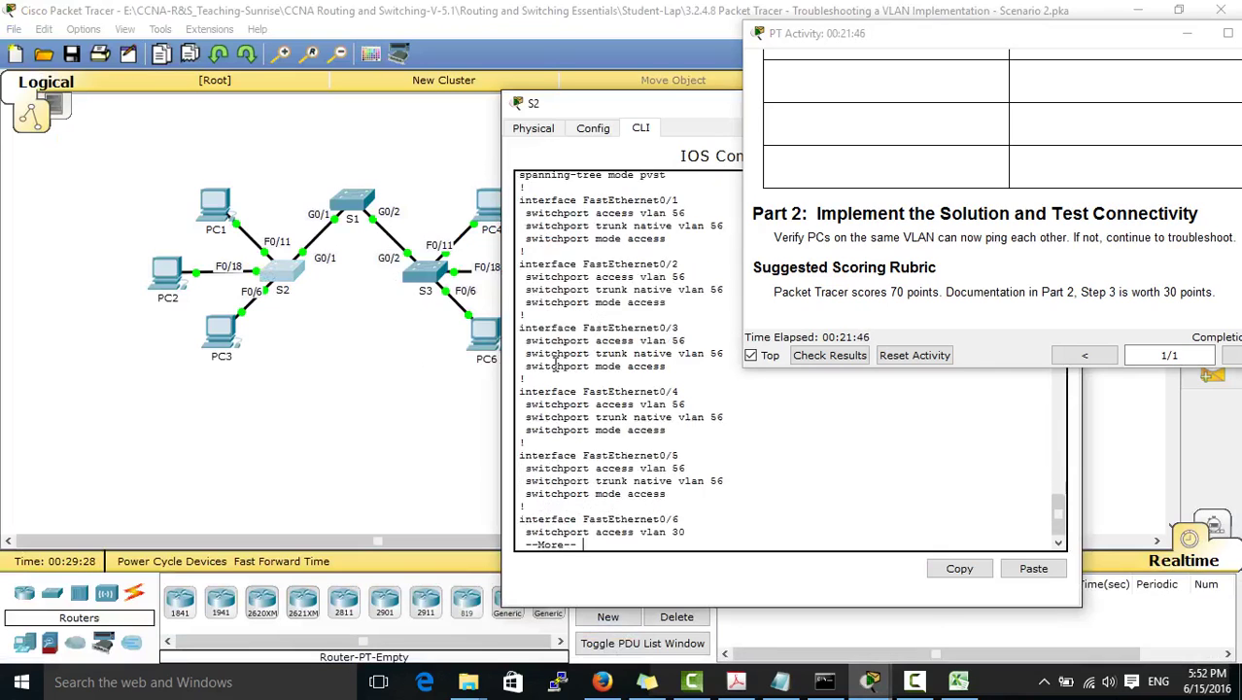
pyautogui.press('space')
pyautogui.press('space')
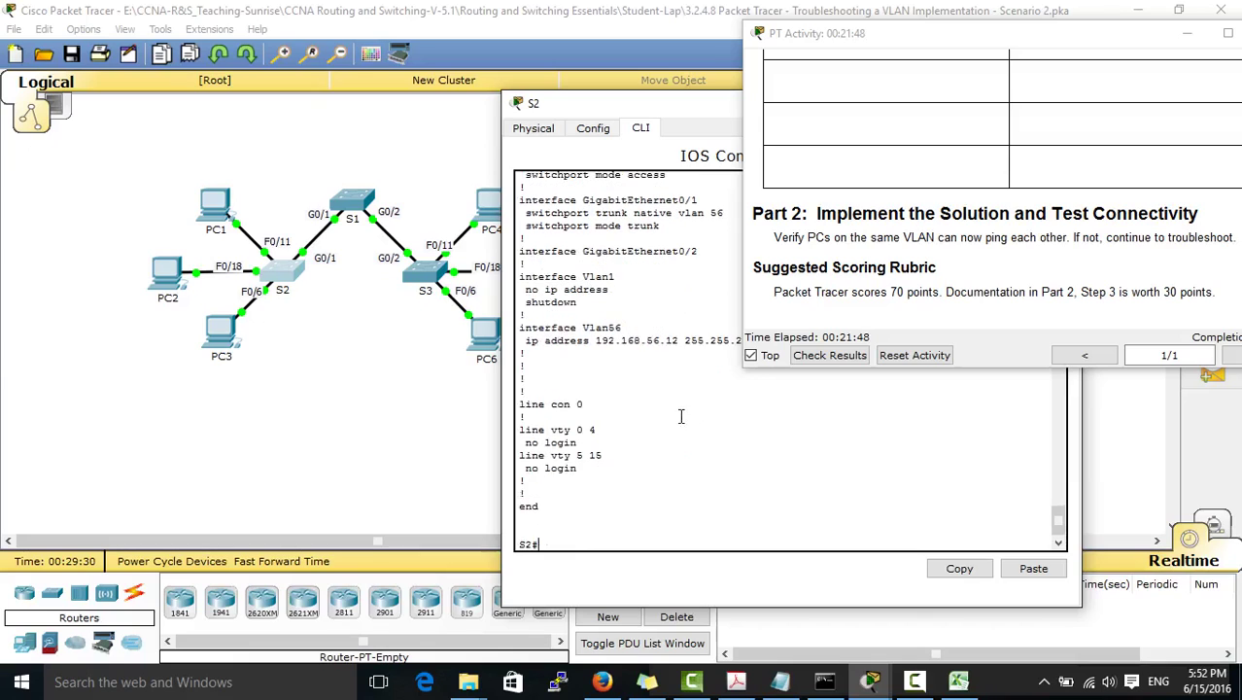
pyautogui.click(391, 396)
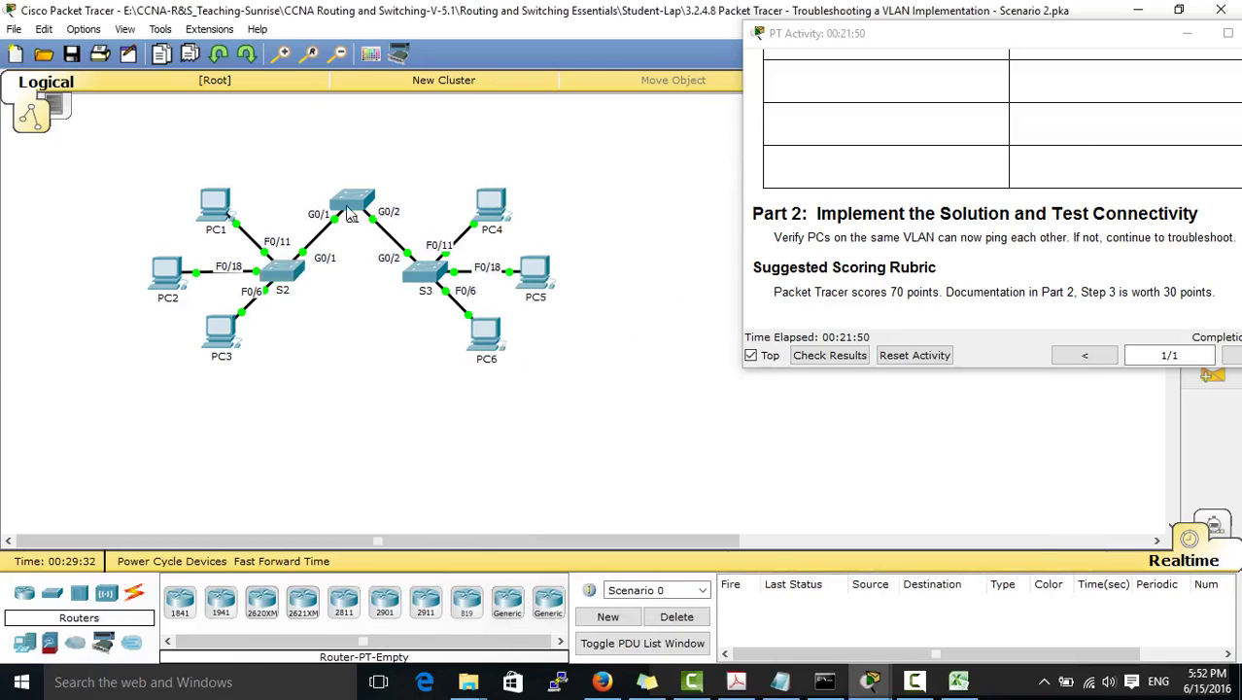
# Open switch S1's CLI and page through its running configuration with the sh run command
pyautogui.click(348, 208)
pyautogui.press('Return')
pyautogui.press('Return')
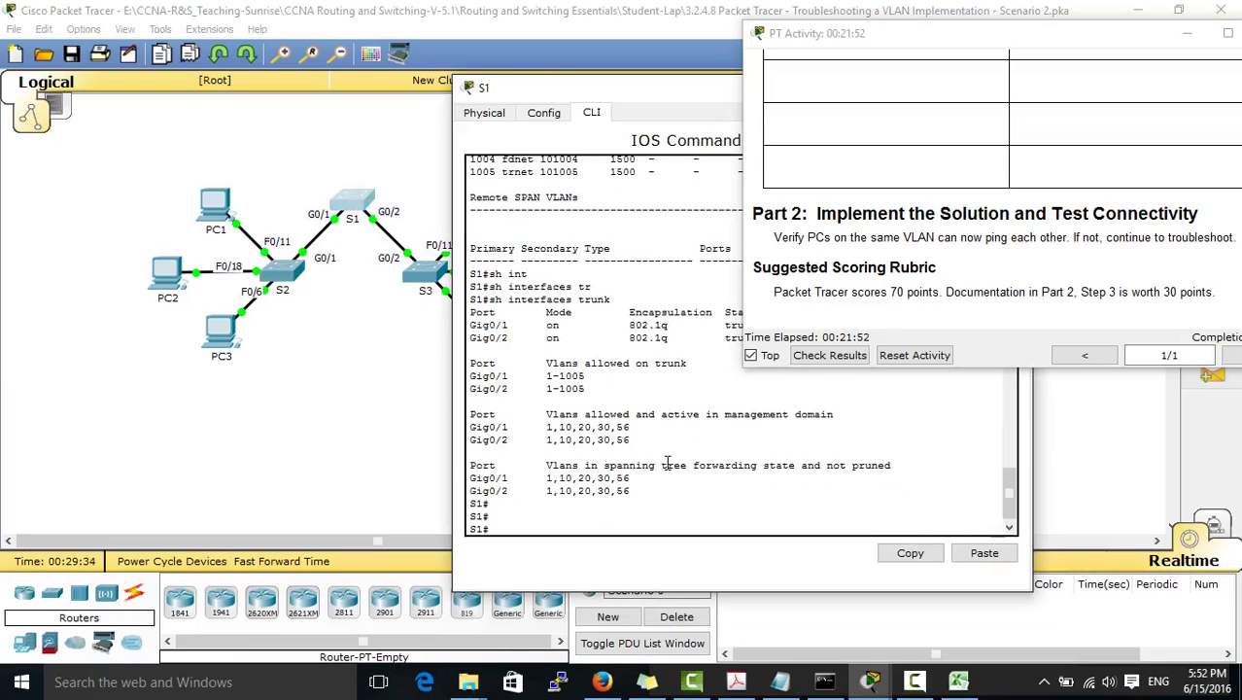
pyautogui.write('sh run')
pyautogui.press('Return')
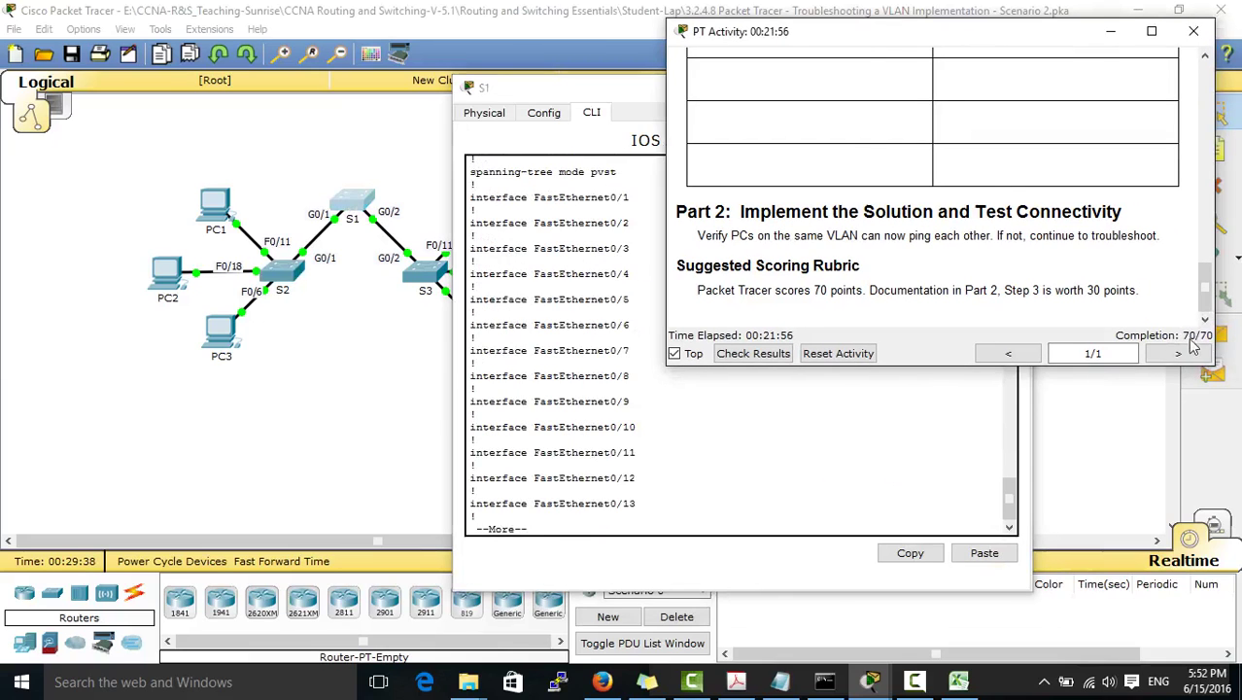
pyautogui.click(660, 420)
pyautogui.press('space')
# Return to Excel and review the documented problems and solutions beside the activity's Part 2 instructions and scoring rubric
pyautogui.click(959, 681)
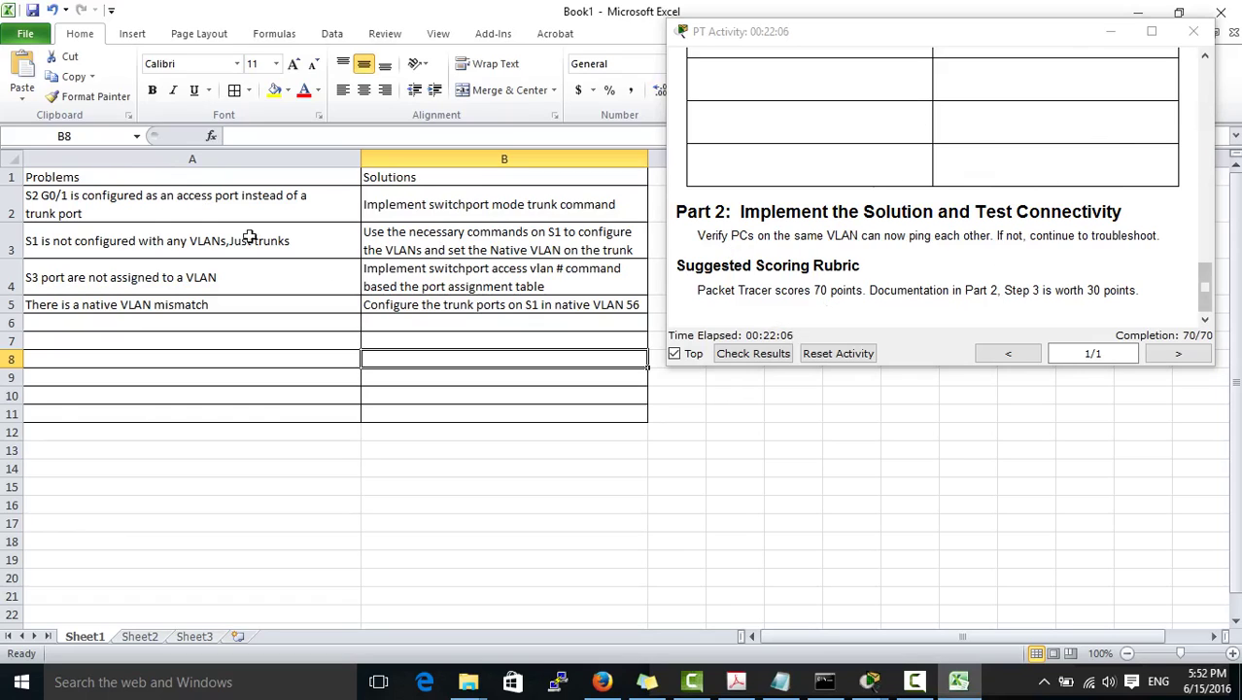
pyautogui.click(948, 229)
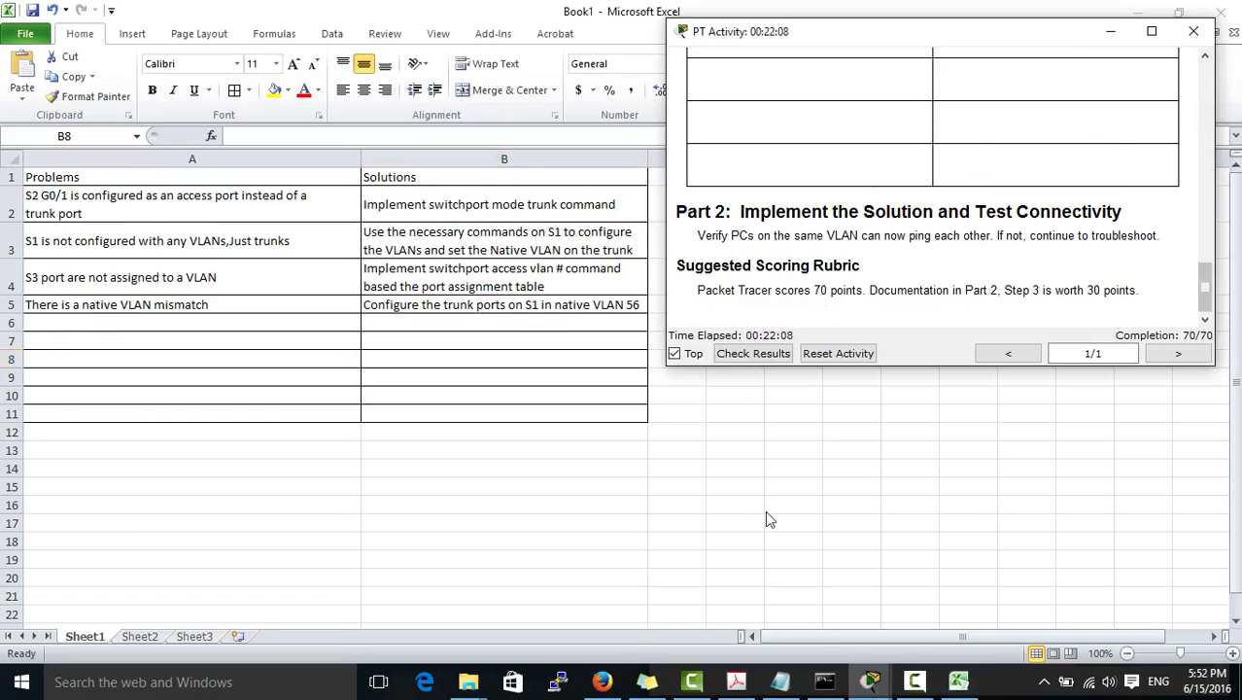
pyautogui.click(754, 354)
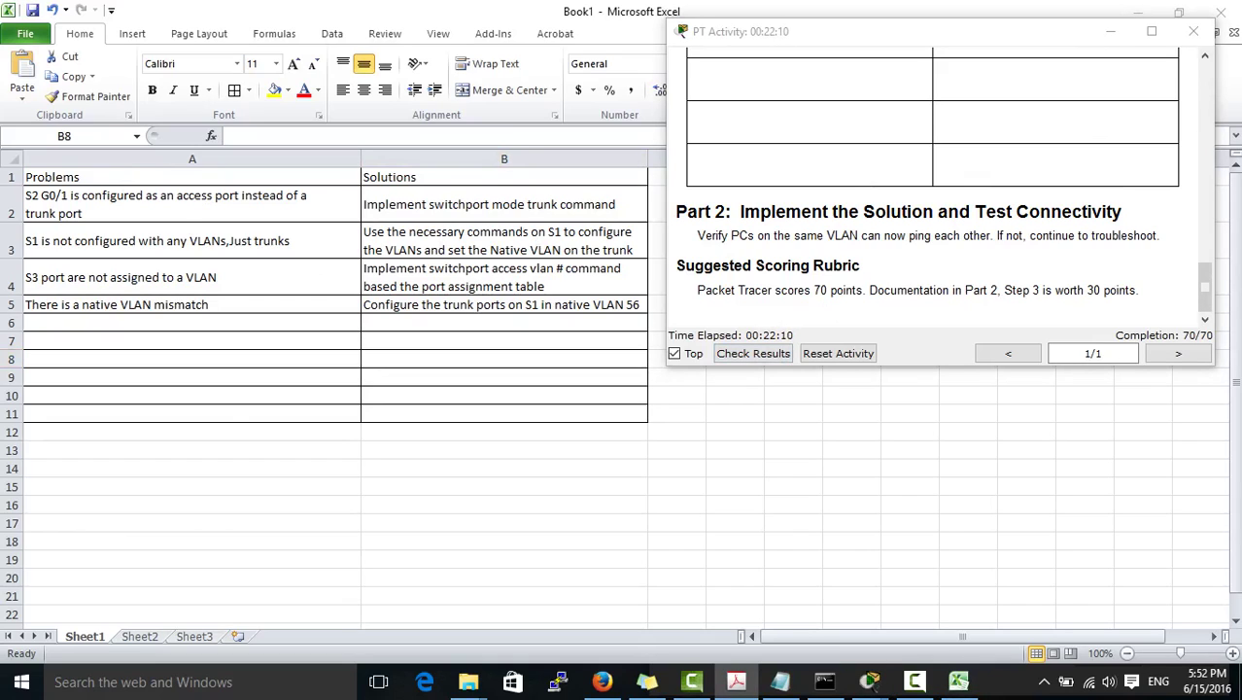
pyautogui.click(910, 266)
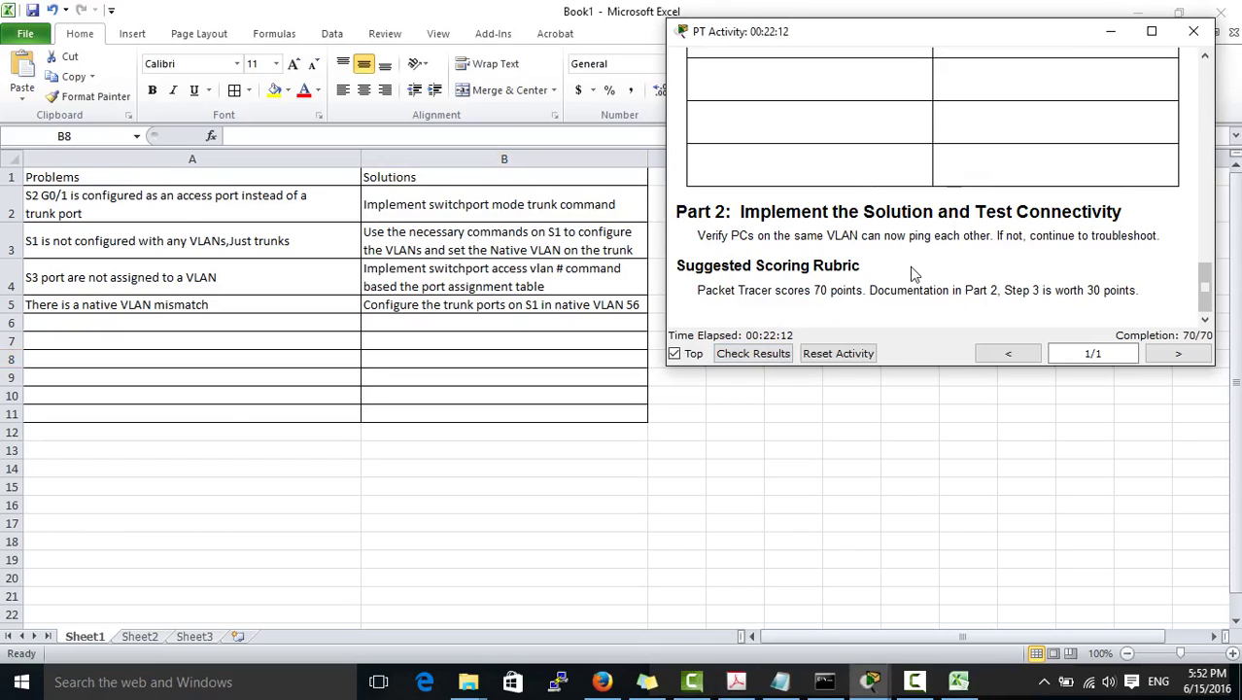